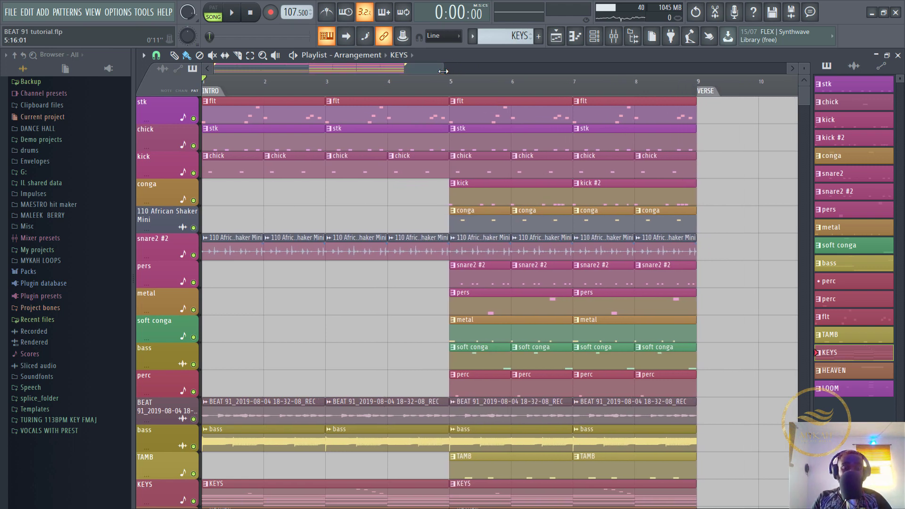
Open the Zanku Drumkit by Echo in DANCE HALL's sbling folder and audition sounds in Zanku Congas & cowbells.
left_click(38, 128)
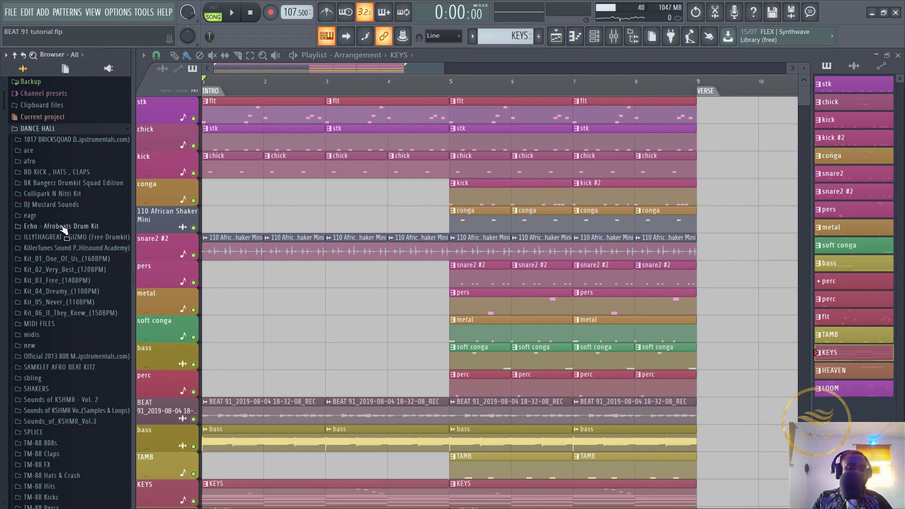
scroll(61, 229, "down", 10)
left_click(33, 258)
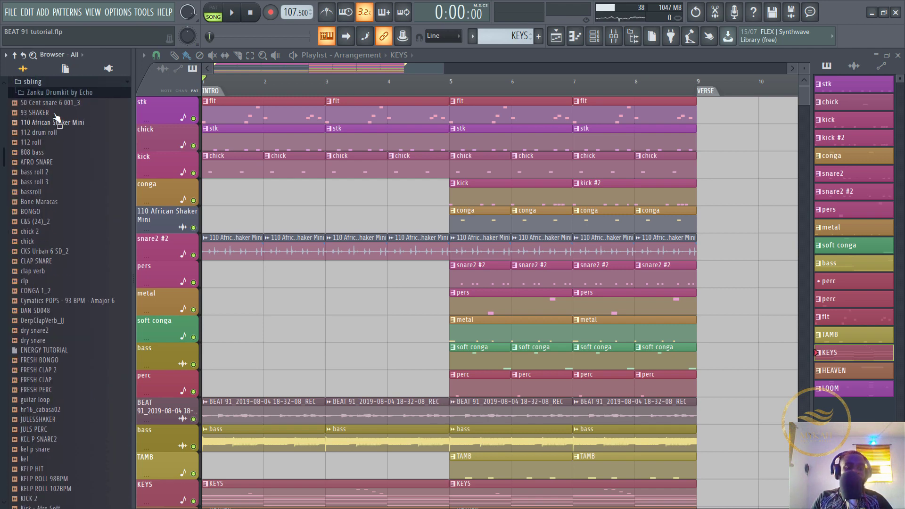
left_click(58, 94)
left_click(73, 104)
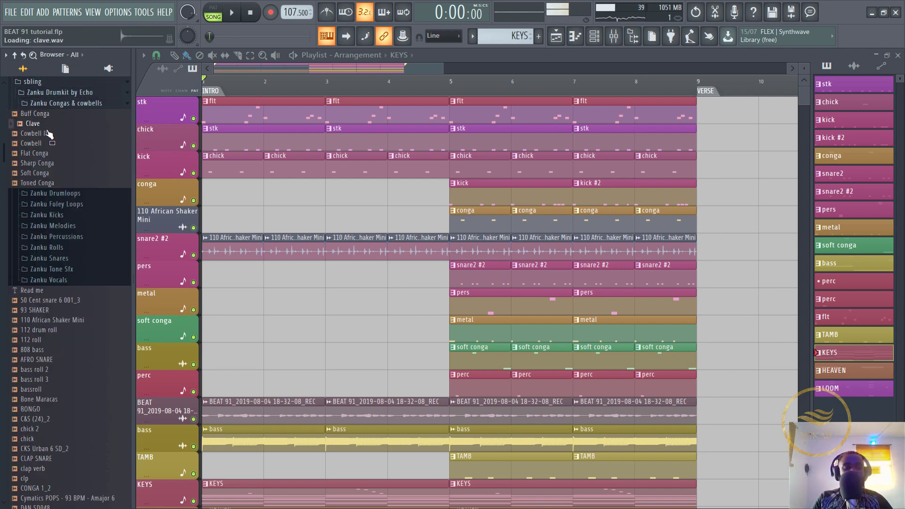
left_click(51, 154)
Audition the drum loops in the Zanku Drumloops folder.
left_click(56, 194)
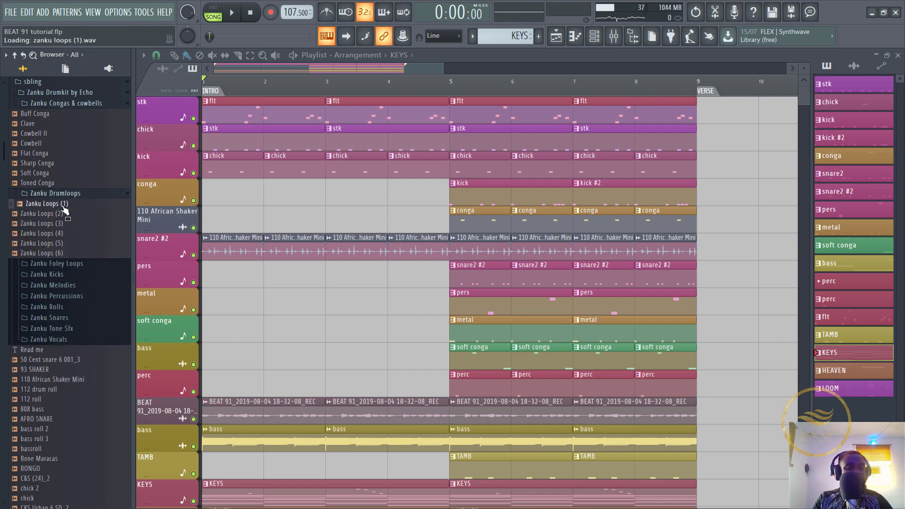
key("Down")
left_click(67, 255)
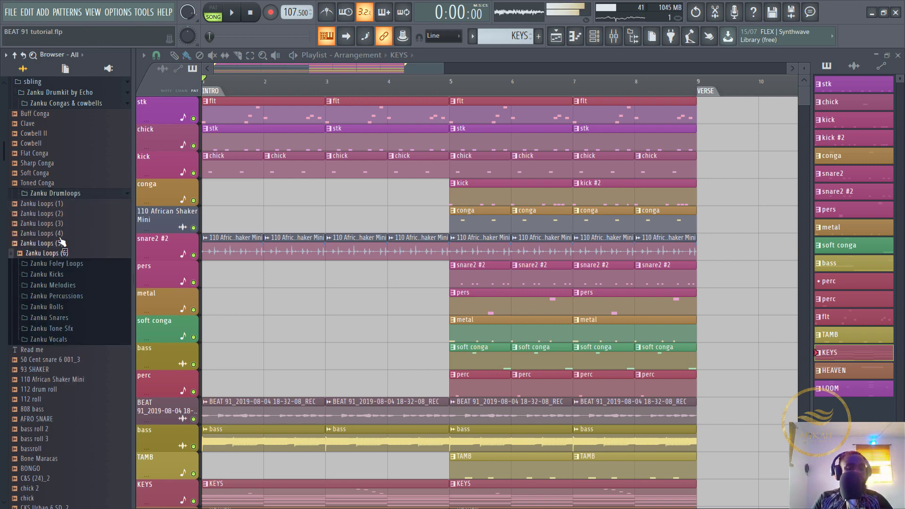
left_click(62, 233)
left_click(63, 214)
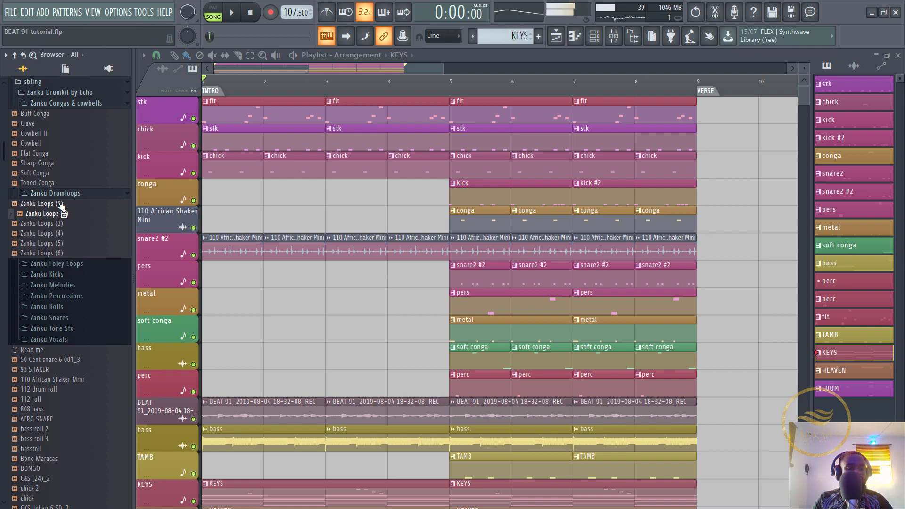
left_click(60, 204)
Audition the three 110BPM loops in Zanku Foley Loops and a sample from Zanku Kicks.
left_click(61, 264)
left_click(61, 274)
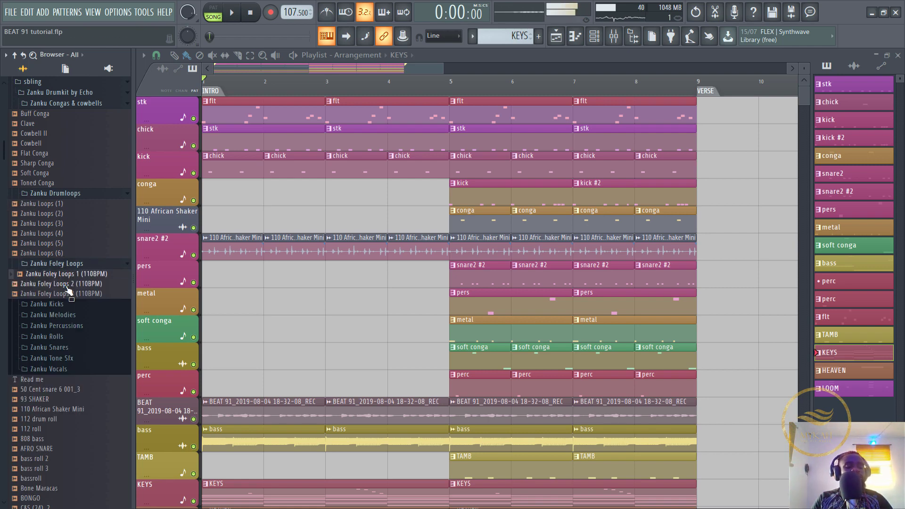
left_click(69, 283)
left_click(69, 295)
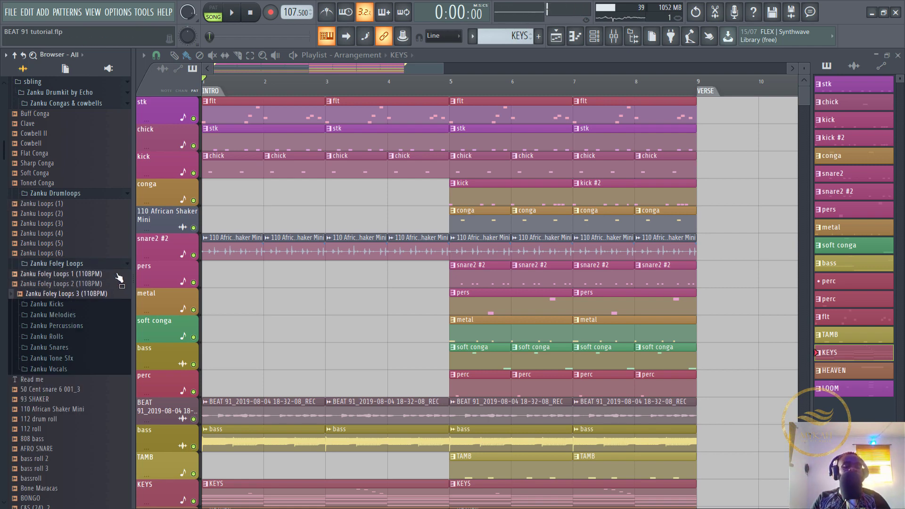
left_click(52, 305)
scroll(55, 330, "down", 8)
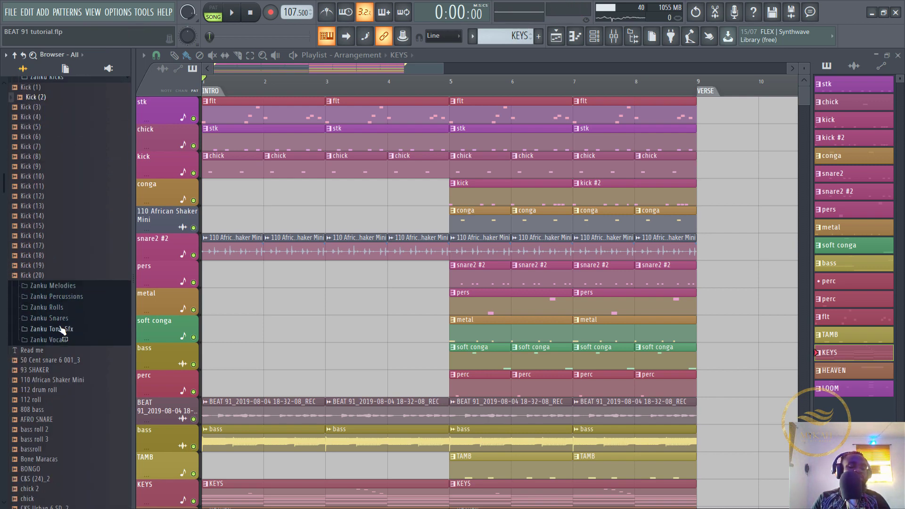
Audition samples in the Zank Simpe and Zanku Arabian M1 folders of Zanku Melodies.
left_click(53, 275)
left_click(56, 286)
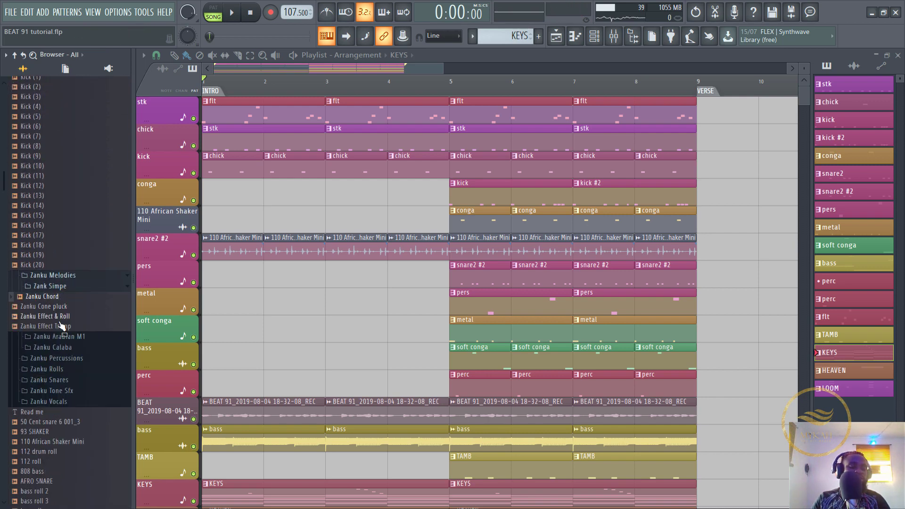
left_click(57, 336)
left_click(61, 386)
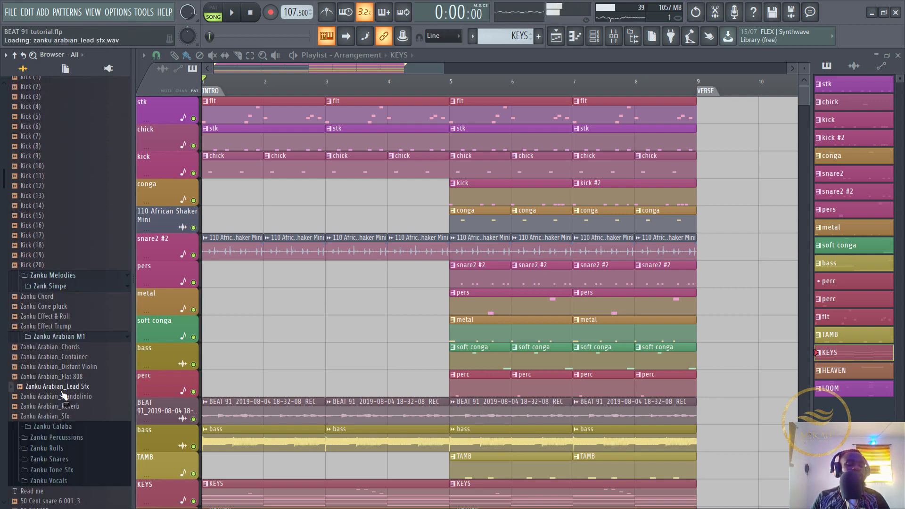
left_click(70, 415)
scroll(68, 377, "down", 4)
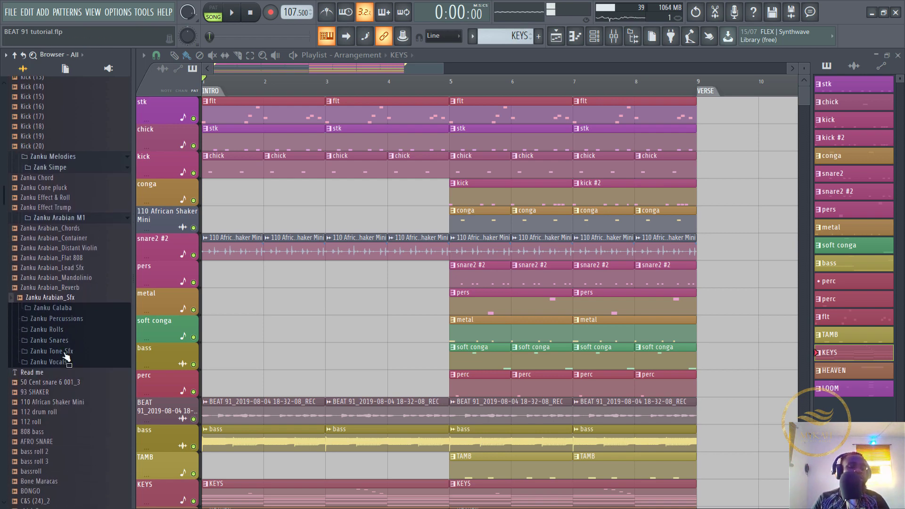
Audition Calaba Lead Chord and Calaba Vox in the Zanku Calaba folder.
left_click(67, 311)
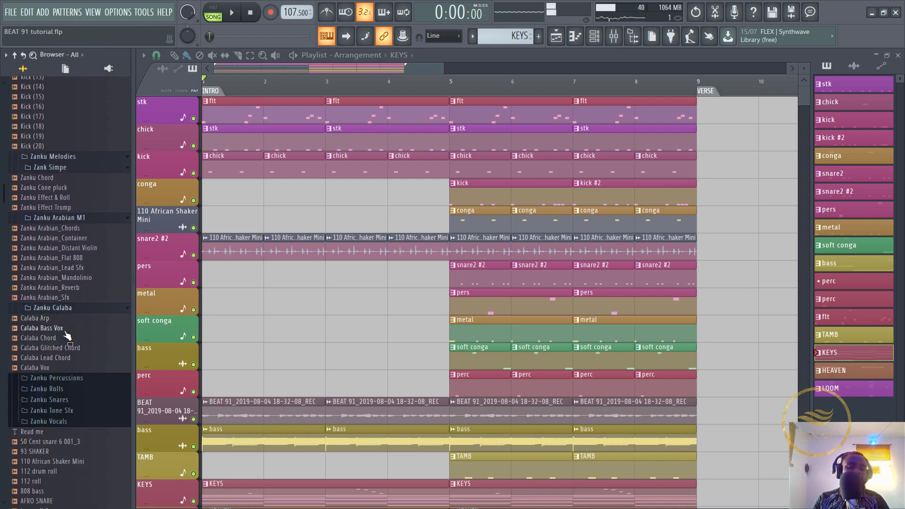
left_click(49, 357)
left_click(41, 367)
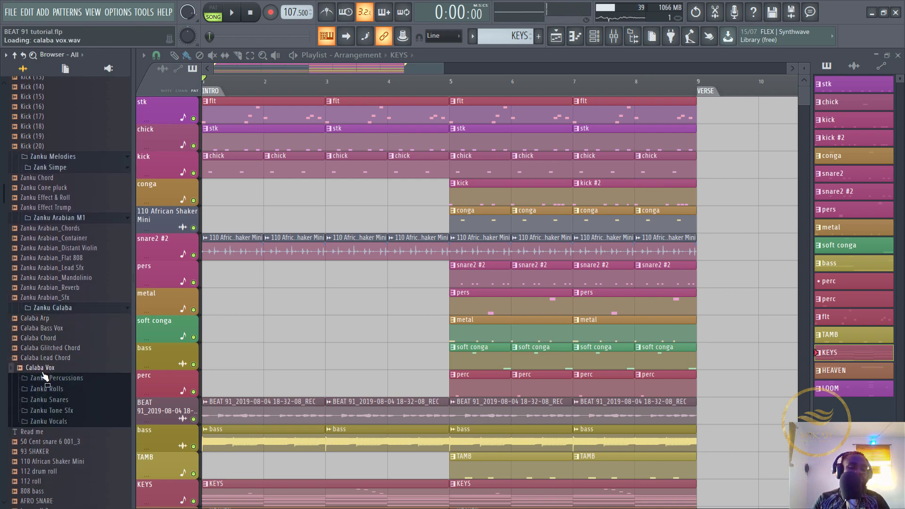
Open the Zanku Rolls and Zanku Snares folders and audition several snare samples.
left_click(64, 390)
left_click(60, 419)
left_click(57, 448)
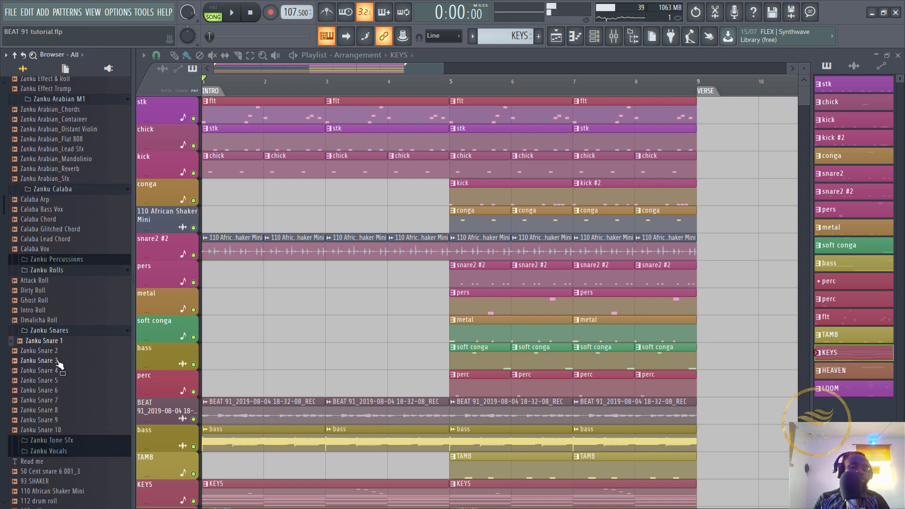
left_click(59, 400)
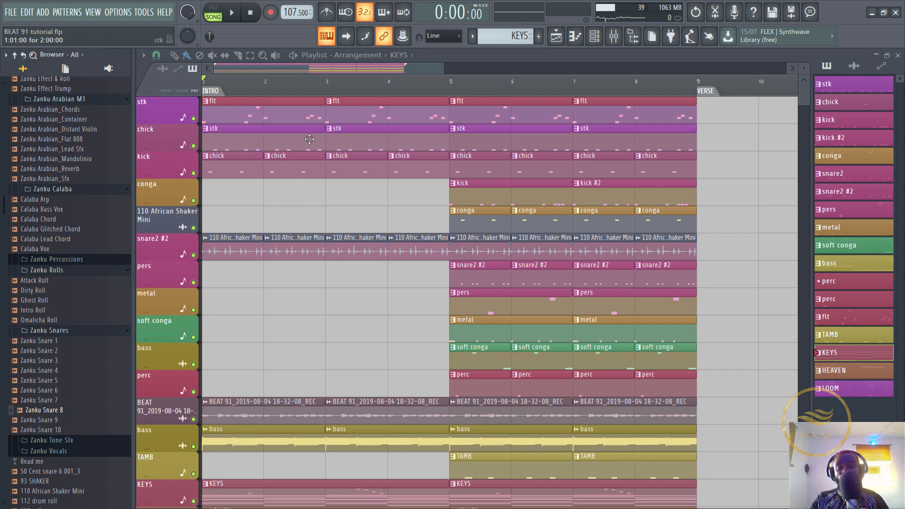
Collapse all the open sample folders in the browser.
left_click_drag(443, 73, 405, 78)
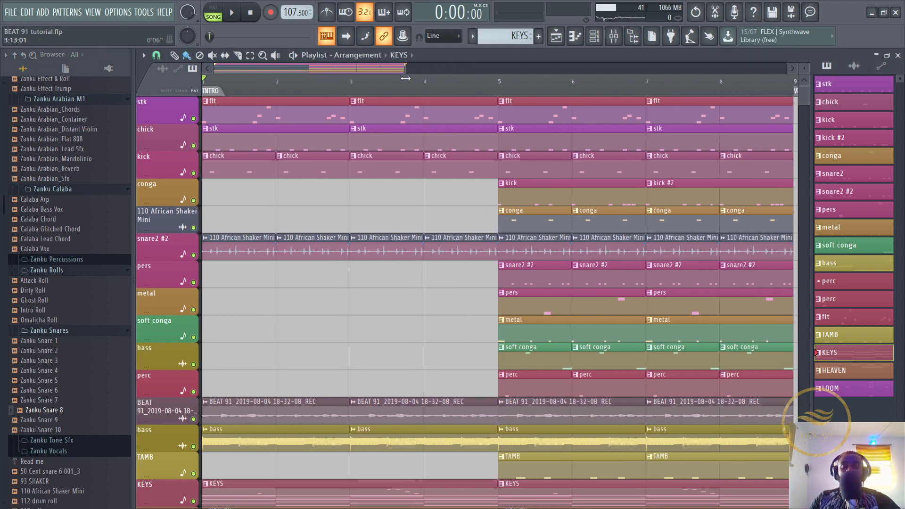
mouse_move(403, 69)
left_mouse_down()
mouse_move(518, 71)
mouse_move(444, 71)
left_mouse_up()
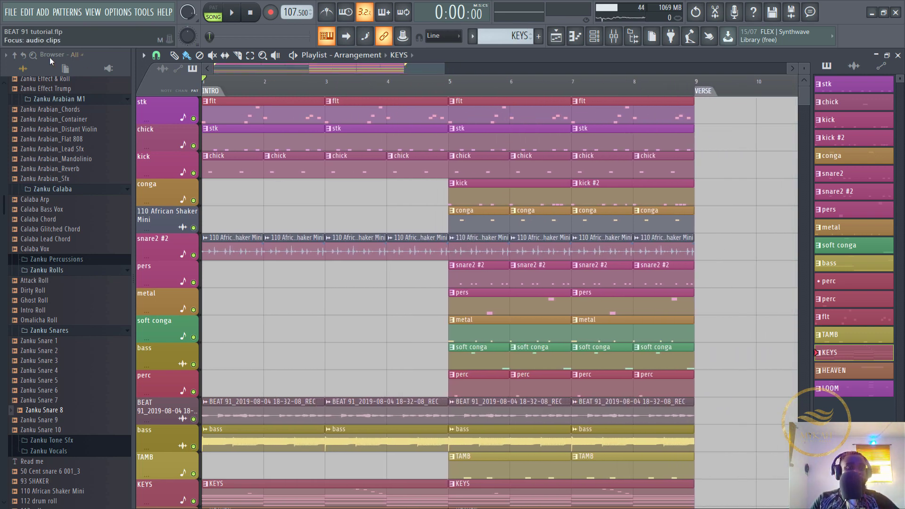
left_click(15, 55)
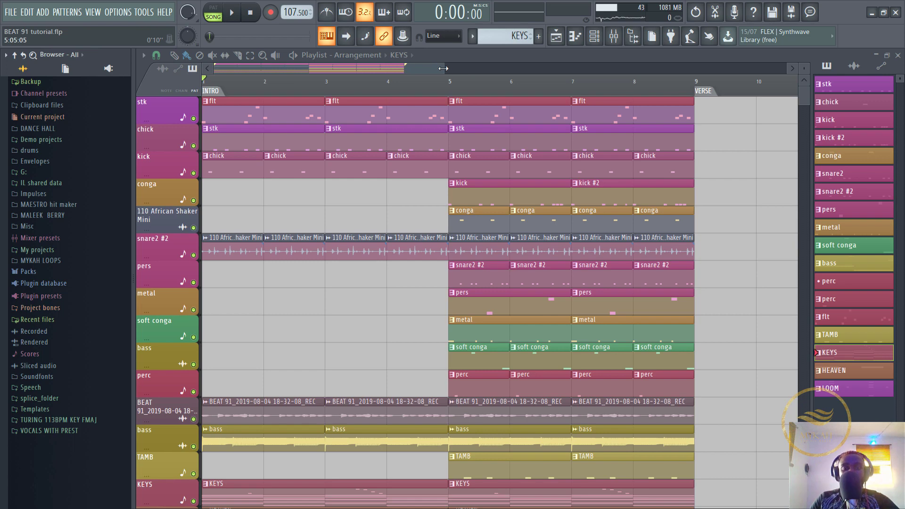
Play the arrangement from the INTRO and listen through it with all tracks in view.
left_click_drag(443, 68, 533, 71)
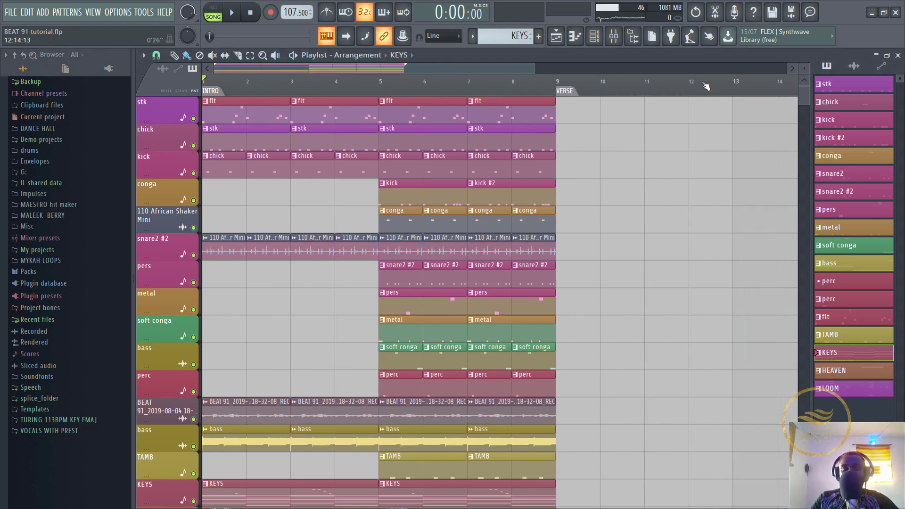
left_click(231, 13)
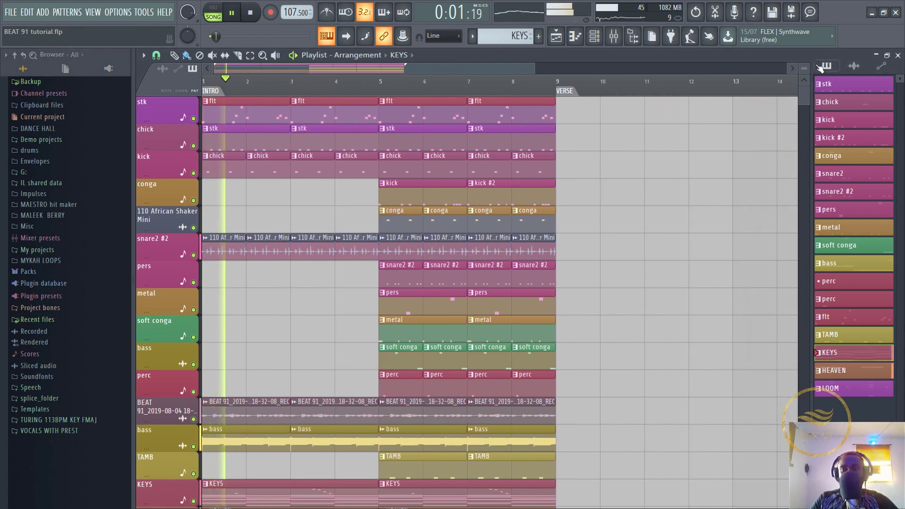
left_click_drag(800, 68, 653, 86)
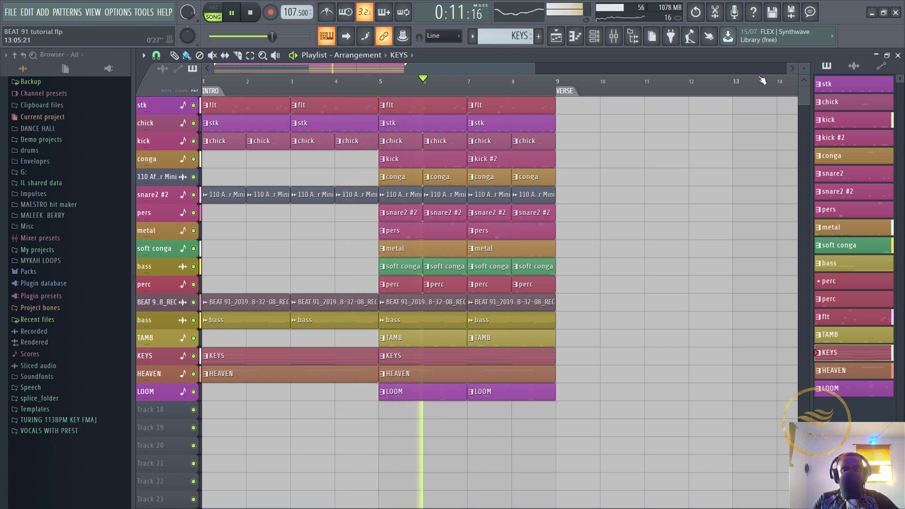
scroll(429, 98, "up", 3, "alt")
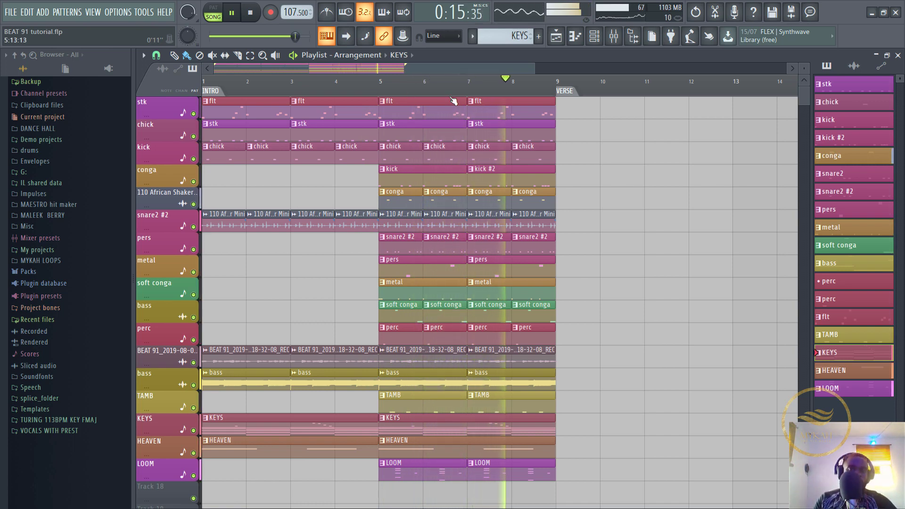
left_click_drag(535, 69, 545, 73)
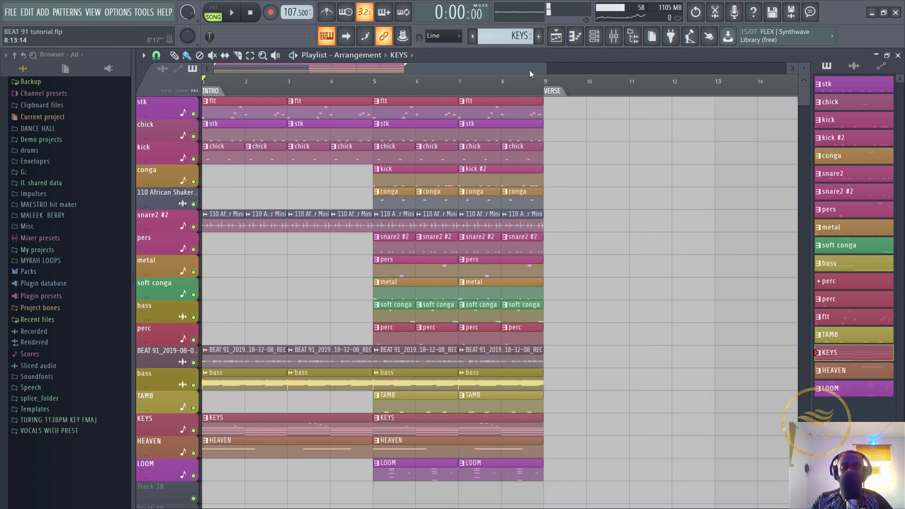
Examine all the arrangement's tracks from the INTRO to the VERSE marker, including the section starting at bar 5.
left_click_drag(547, 72, 704, 81)
scroll(380, 93, "up", 3)
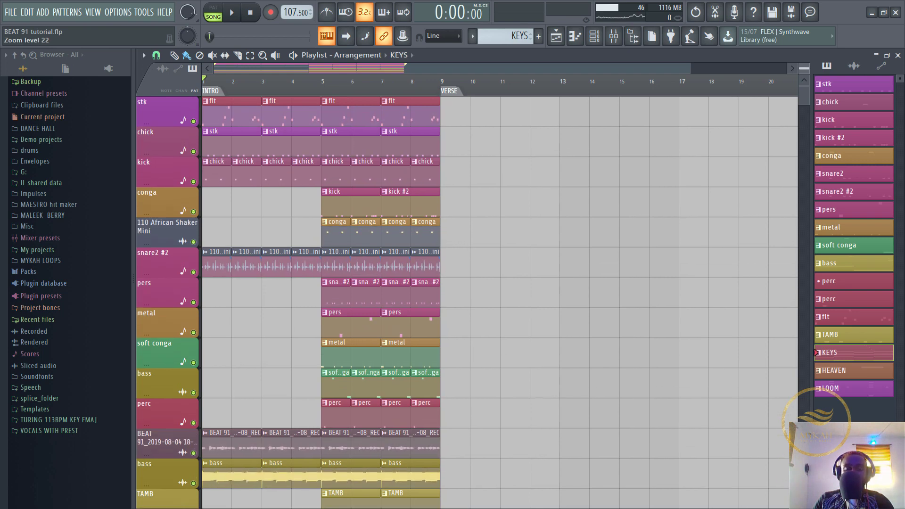
scroll(325, 94, "up", 6)
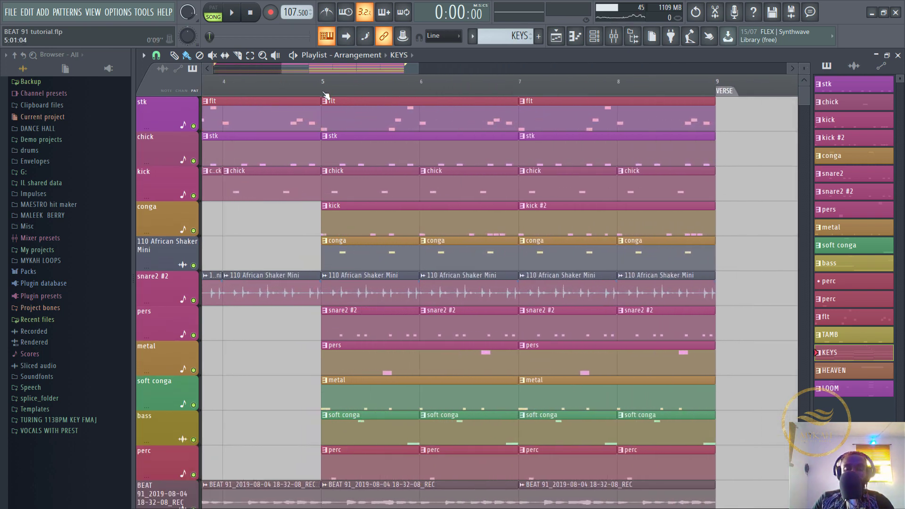
scroll(490, 176, "down", 5)
scroll(490, 176, "down", 1)
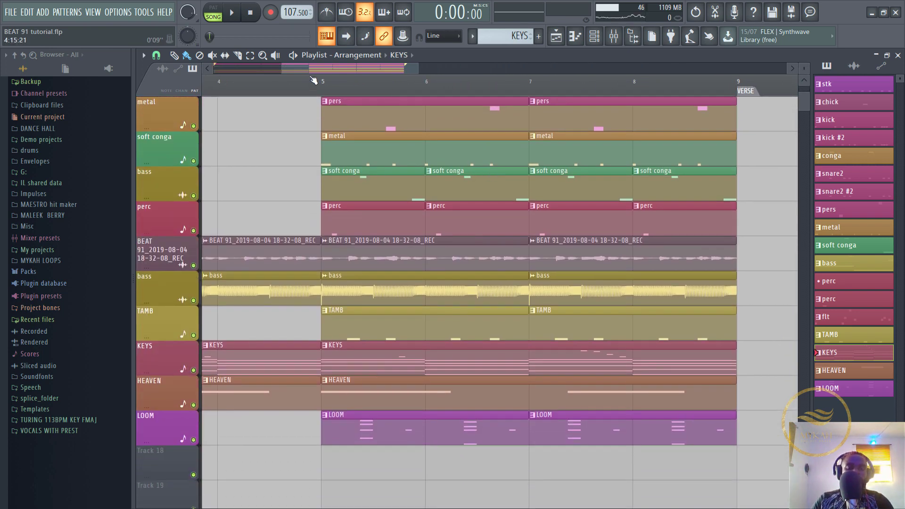
left_click_drag(281, 71, 200, 83)
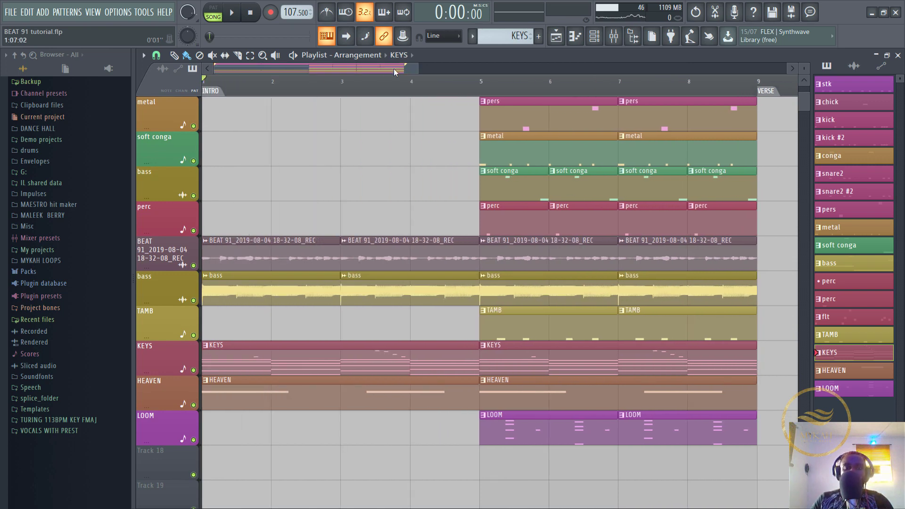
left_click_drag(416, 69, 540, 70)
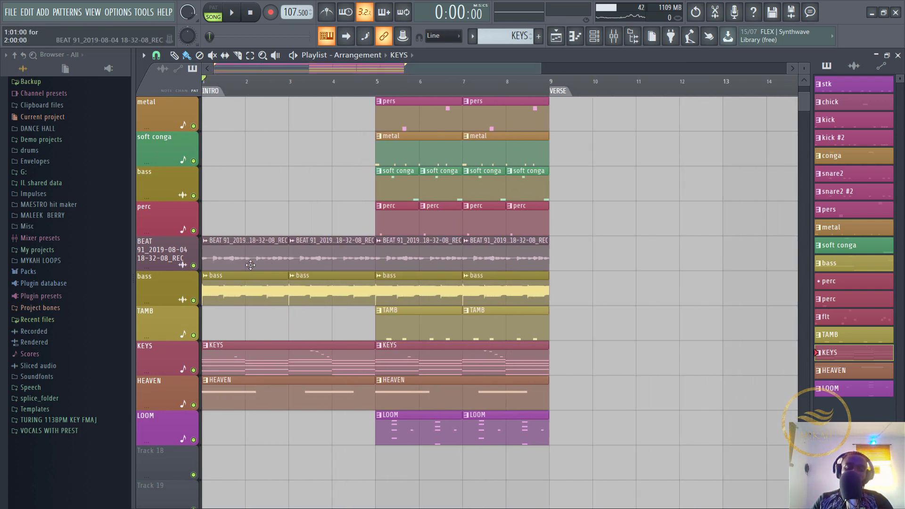
Solo the BEAT 91 recorded audio track in the playlist and raise its mixer fader from the minimum.
right_click(193, 266)
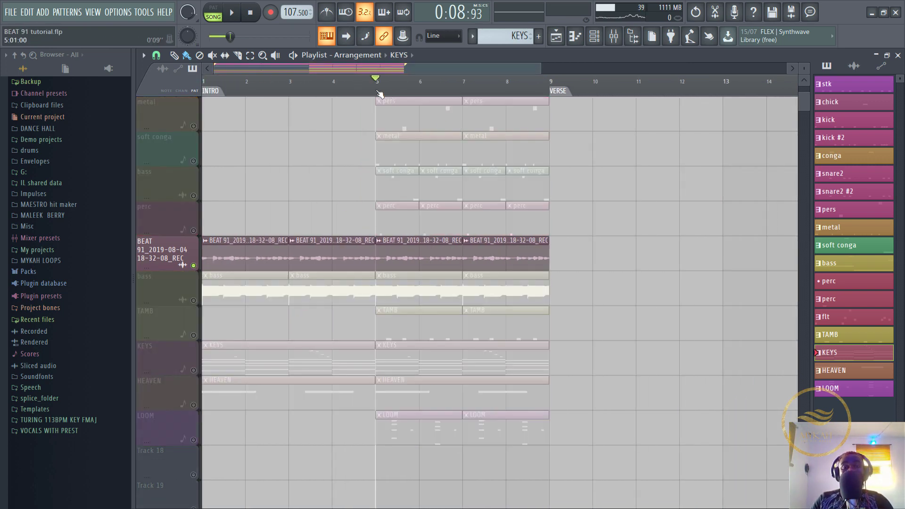
left_click(621, 40)
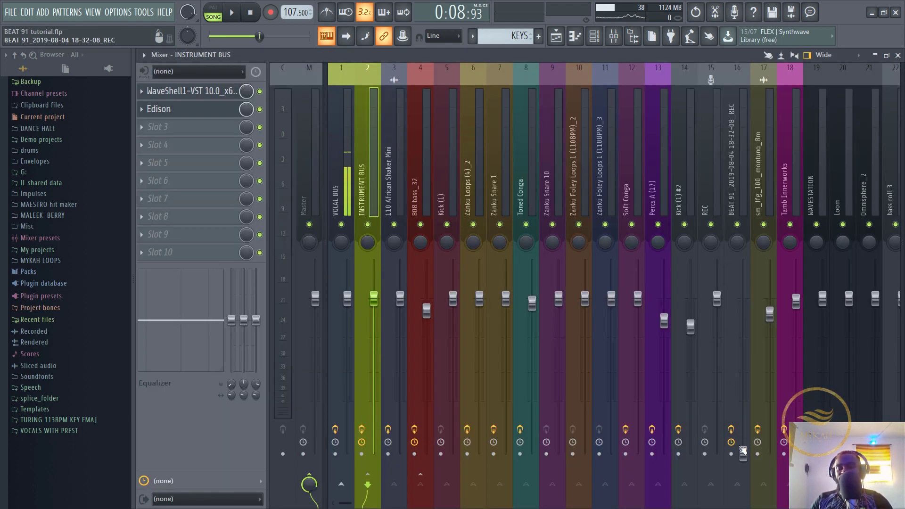
left_click_drag(742, 453, 743, 409)
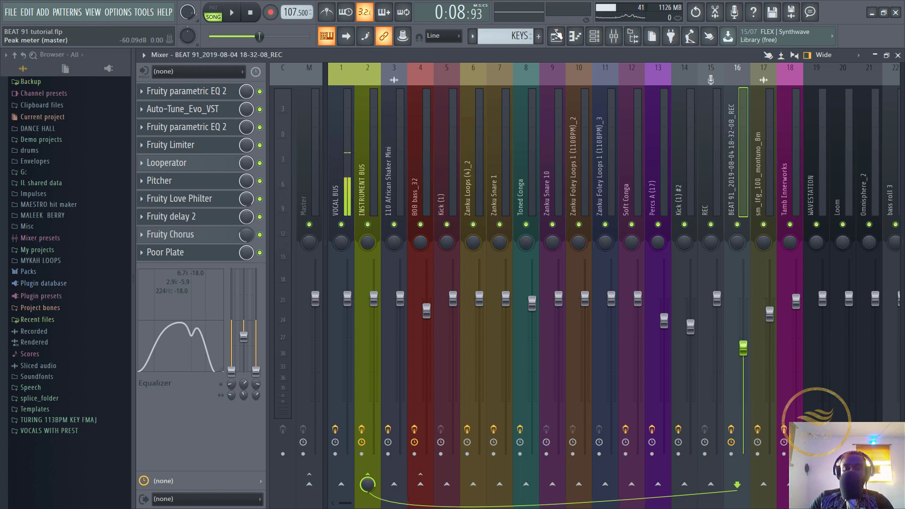
Play the soloed recording from the INTRO and raise its mixer track's volume to about 78% (-5.1 dB).
left_click(556, 36)
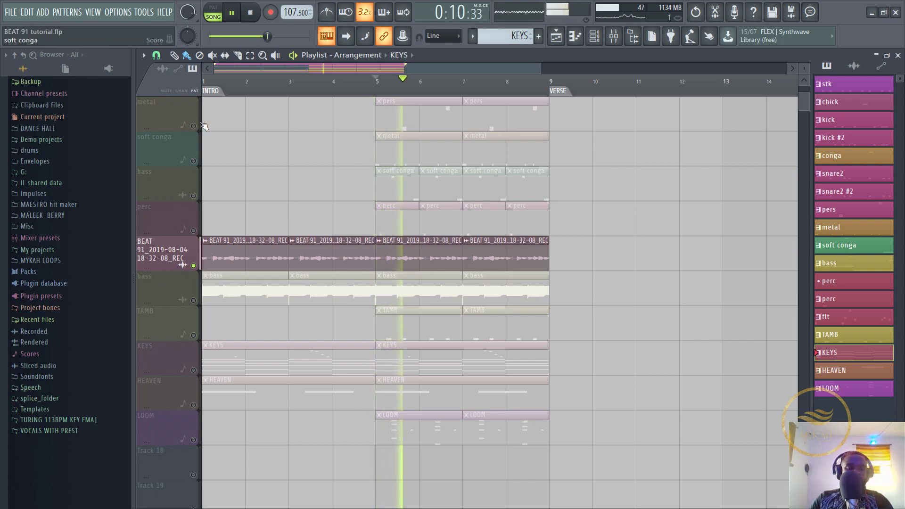
left_click(198, 89)
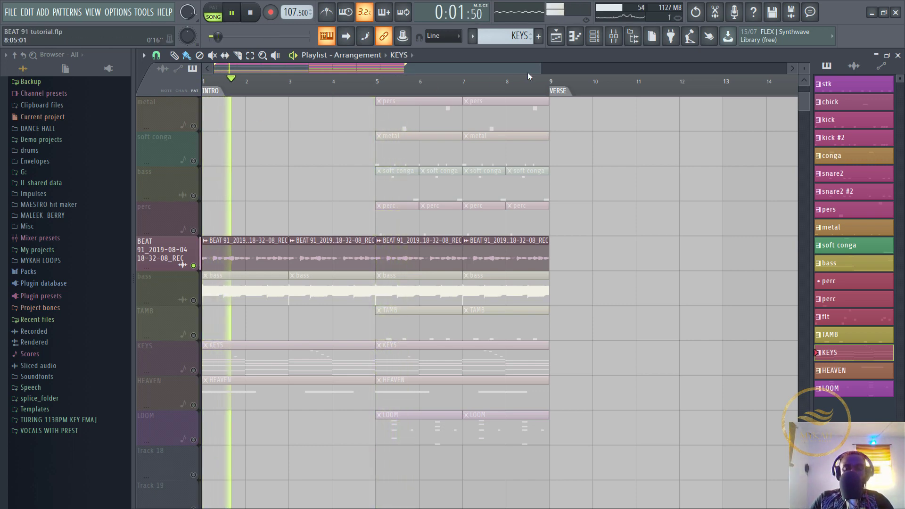
left_click(614, 36)
left_click_drag(743, 349, 743, 325)
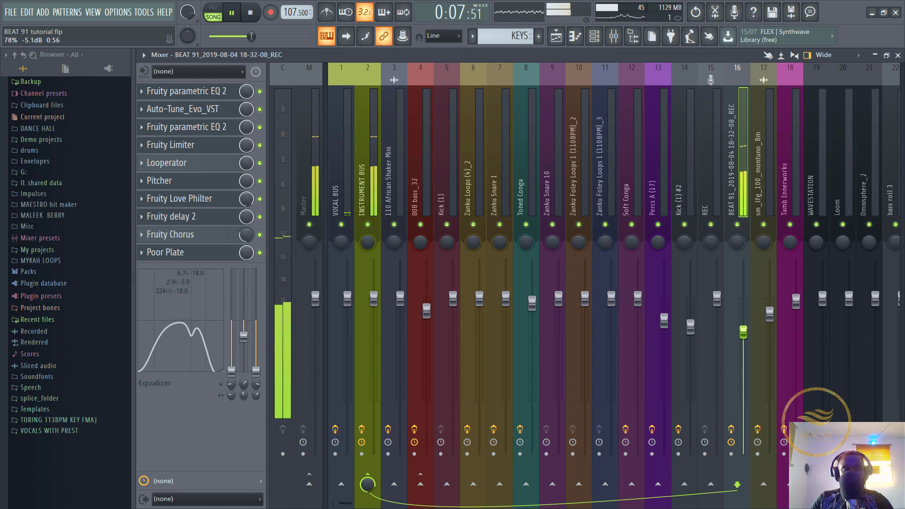
Open the channel settings of the BEAT 91 recording's clip at bar 5 and reset its time-stretching pitch.
key("space")
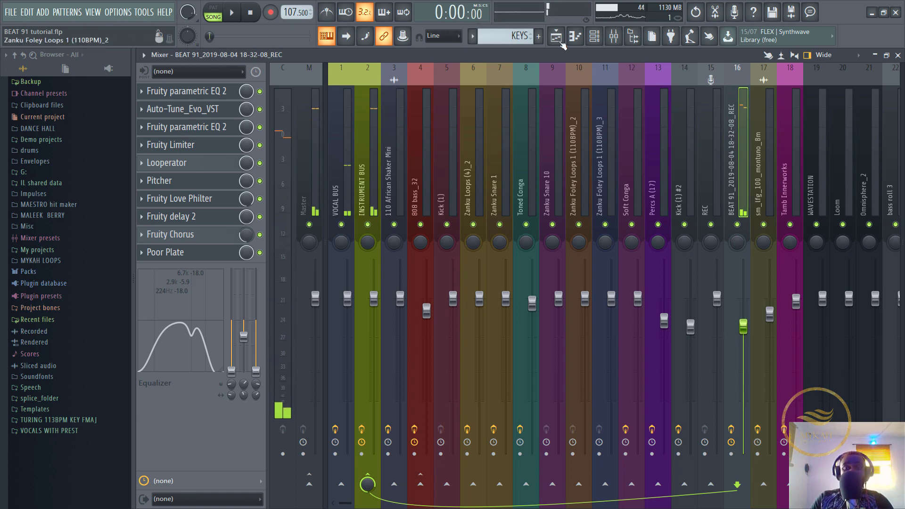
left_click(556, 37)
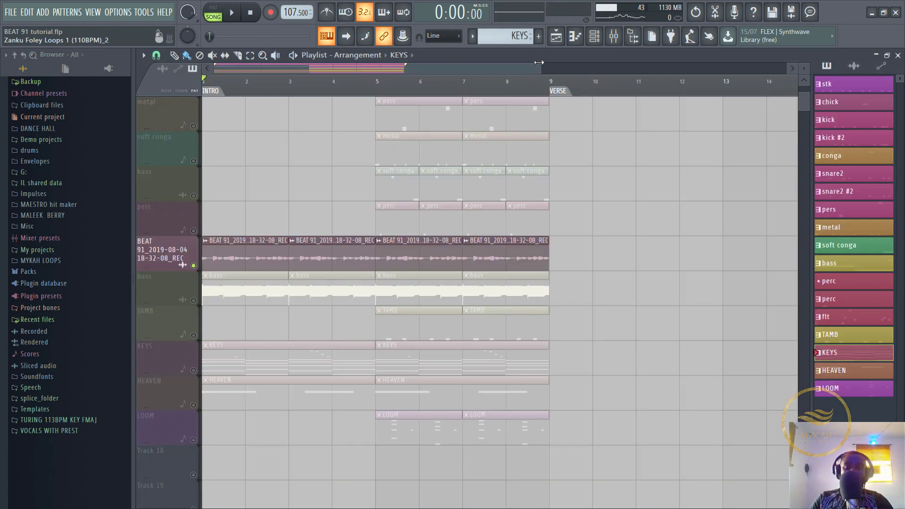
left_click_drag(539, 62, 522, 75)
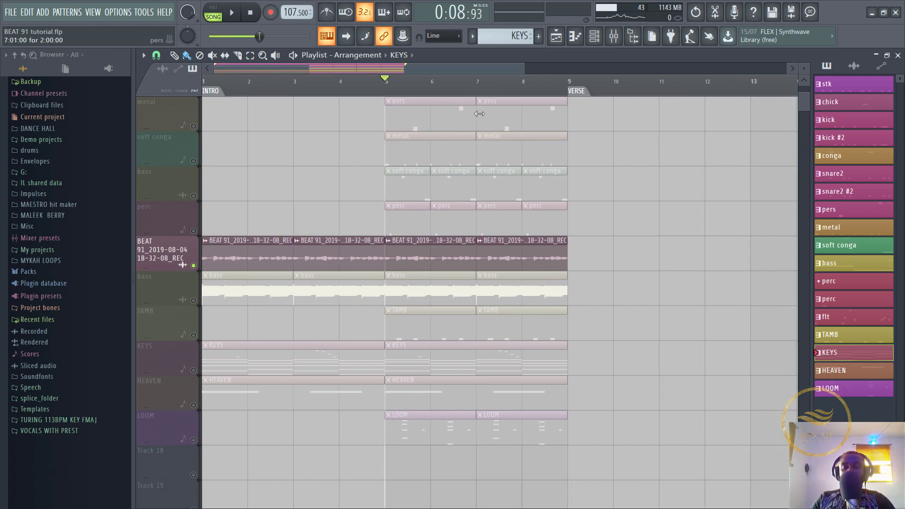
double_click(434, 247)
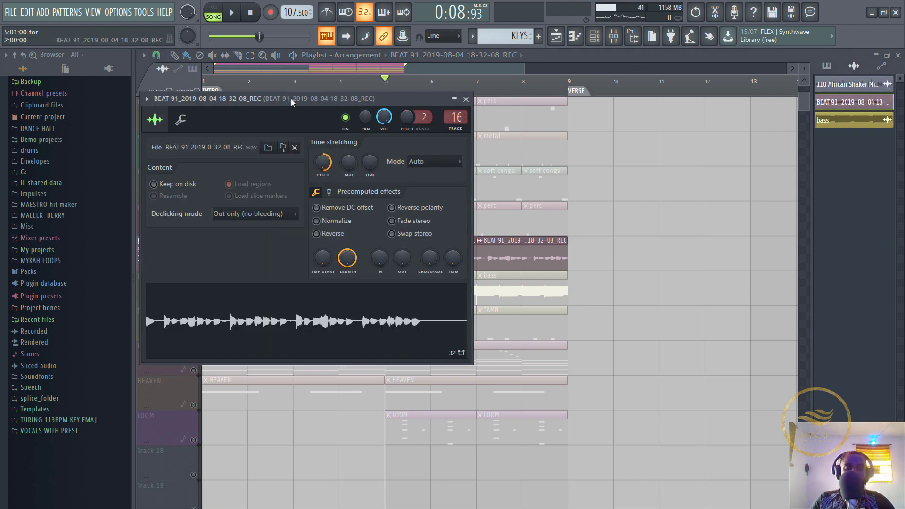
left_click_drag(291, 102, 360, 107)
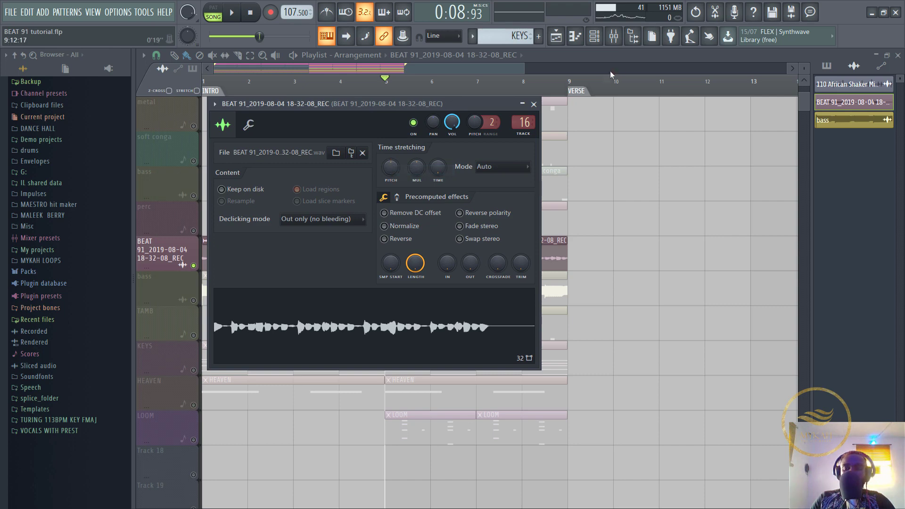
Play the recording from bar 5 with its mixer track's effects disabled to hear the raw sound.
left_click(613, 38)
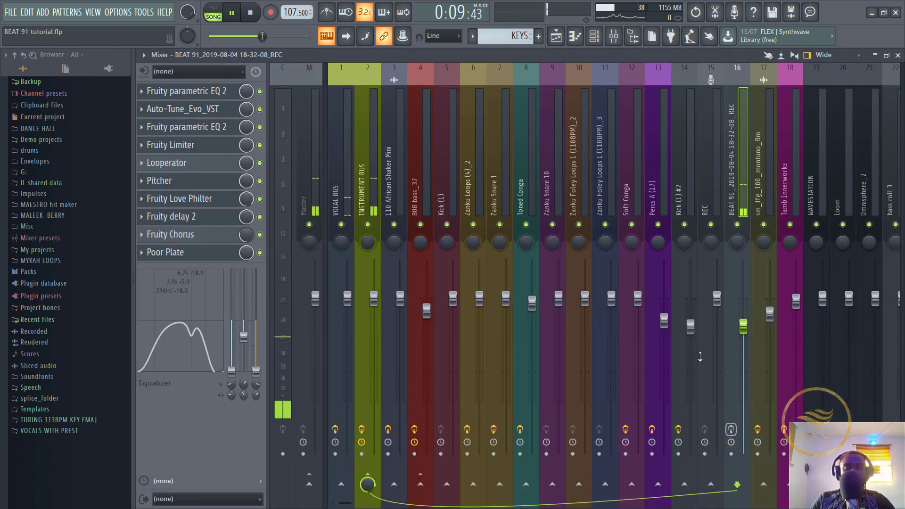
left_click(556, 36)
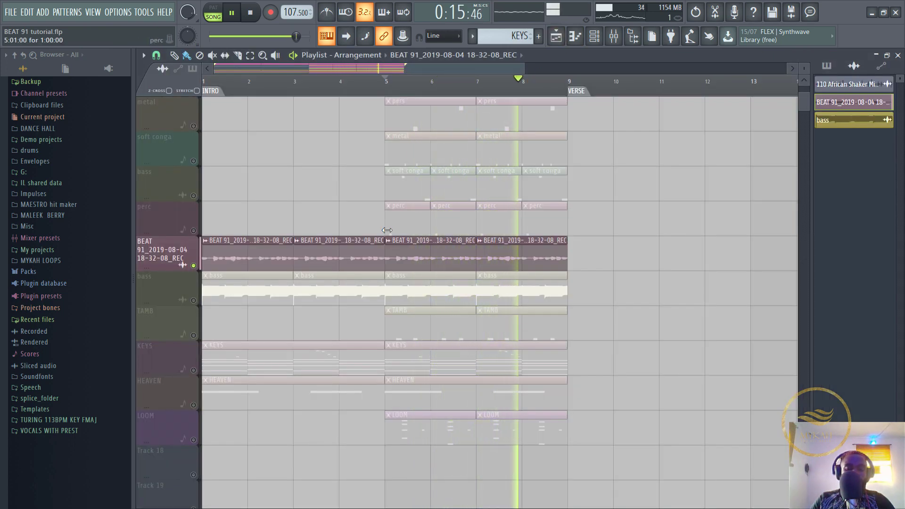
key("space")
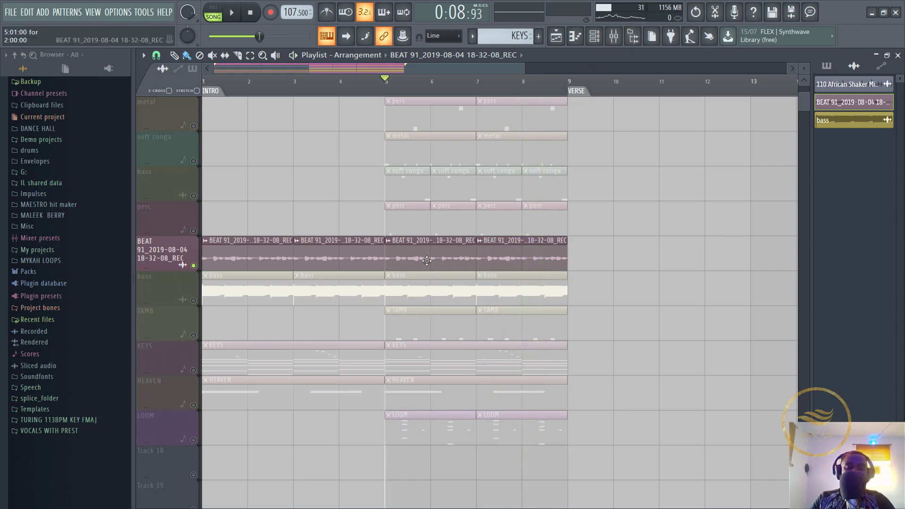
Set the recording's time-stretching pitch to +1200 cents and play it from bar 5 without effects.
double_click(396, 249)
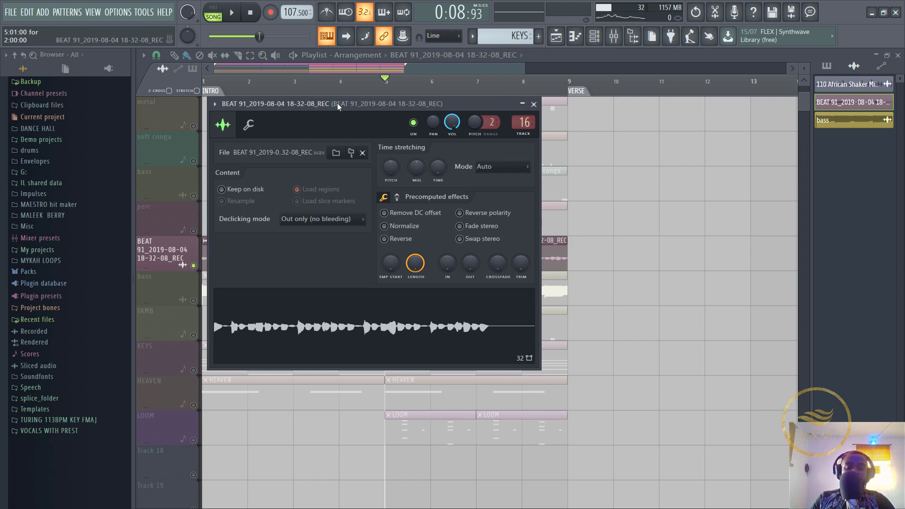
left_click_drag(390, 164, 390, 158)
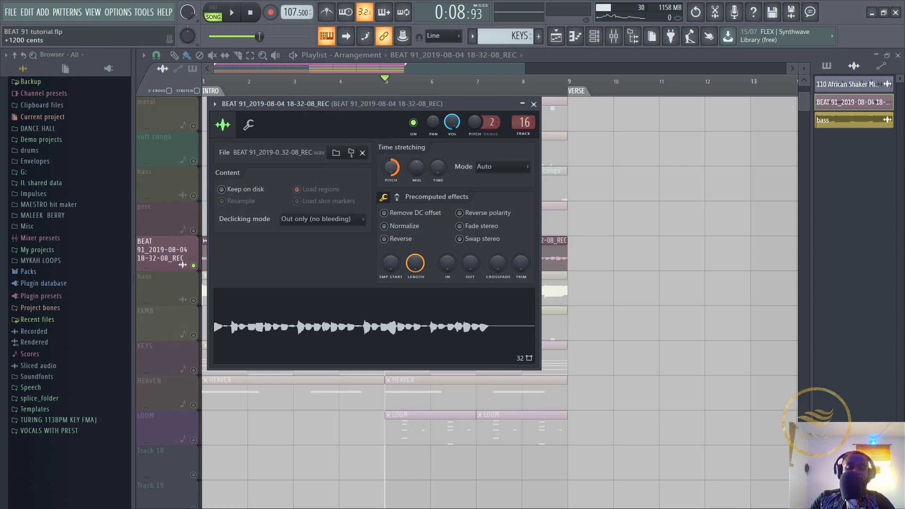
key("space")
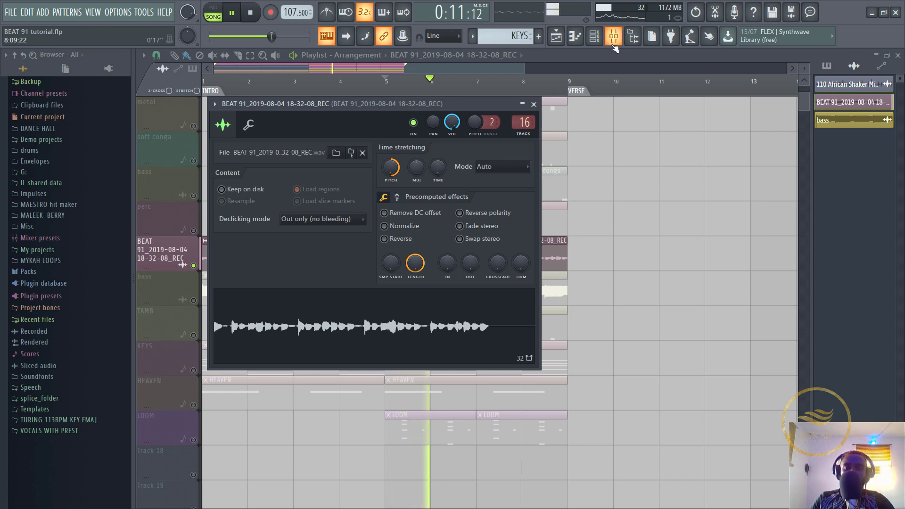
key("F9")
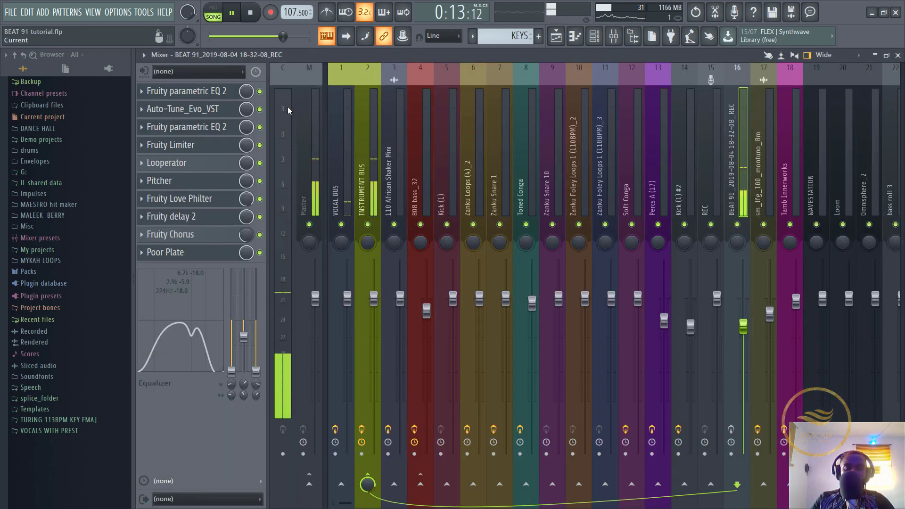
key("space")
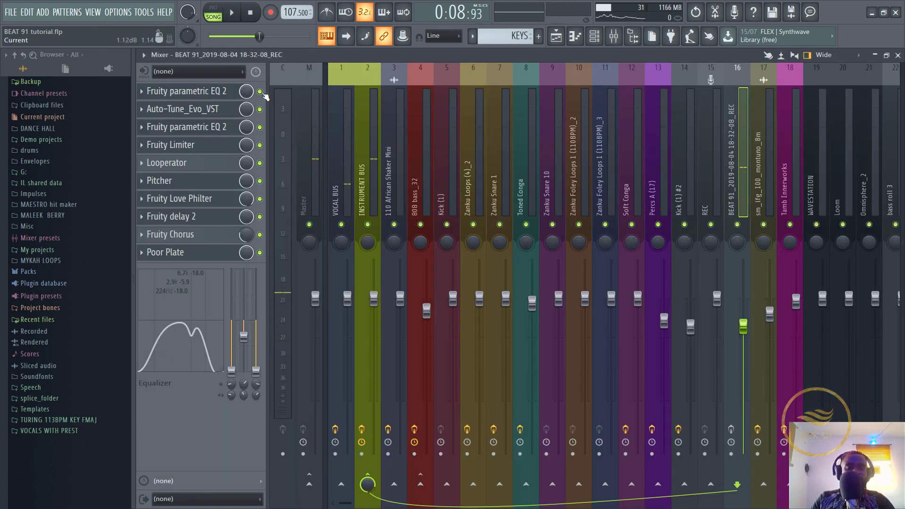
Leave only the recording's first Fruity parametric EQ 2 active, examine it, and re-enable Auto-Tune_Evo_VST and the second Fruity parametric EQ 2.
right_click(260, 92)
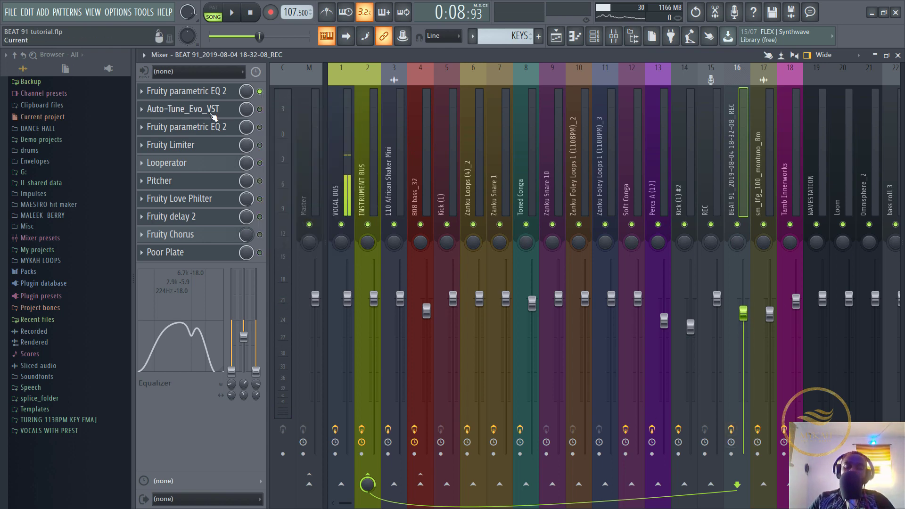
left_click(210, 92)
left_click(260, 109)
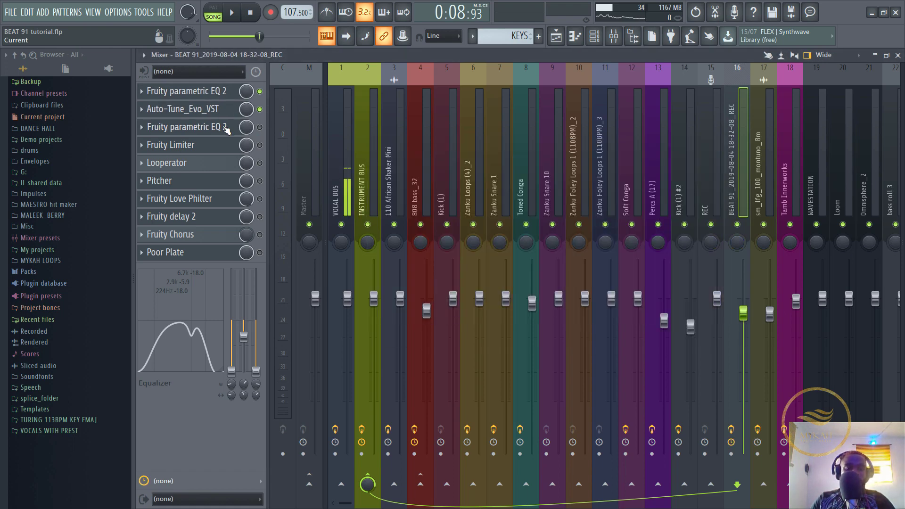
left_click(226, 128)
left_click(259, 127)
Re-enable the recording's effects from Fruity Limiter down the chain, examining the Fruity Limiter and Looperator's Tell Me More preset.
left_click(259, 145)
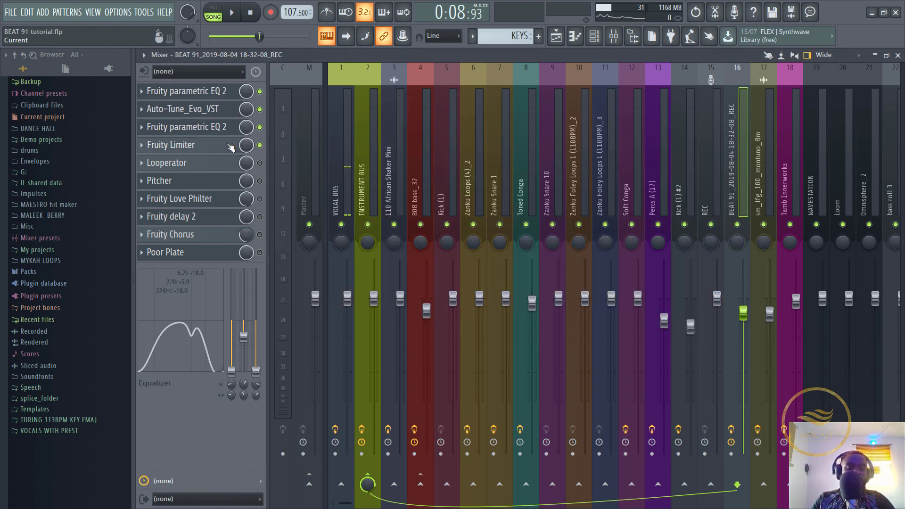
left_click(234, 147)
left_click(260, 163)
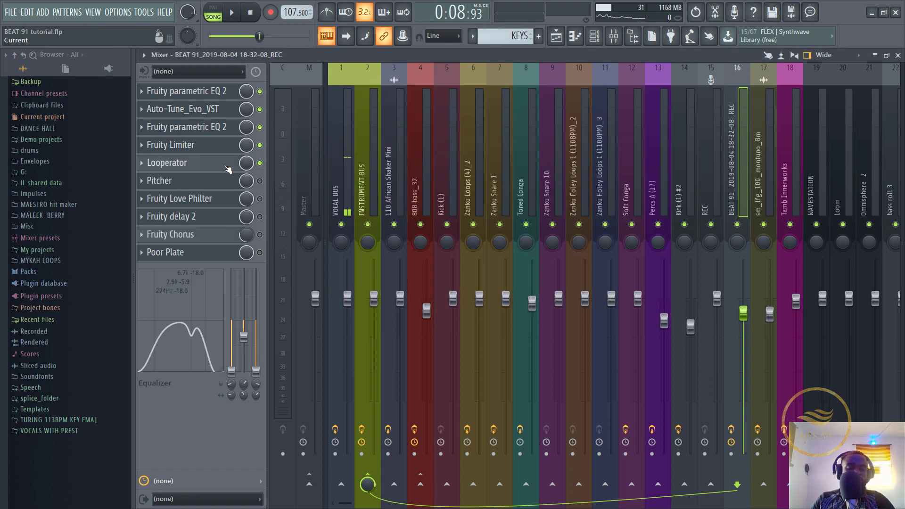
left_click(201, 168)
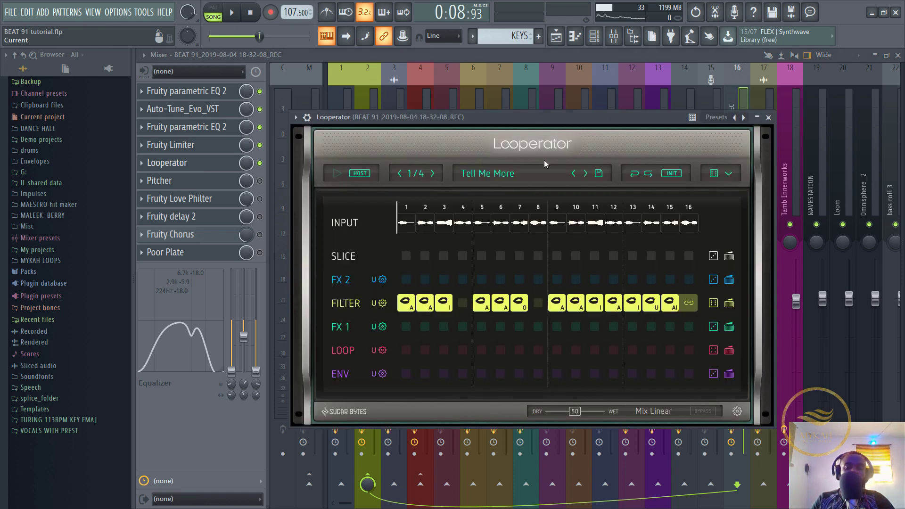
left_click(260, 181)
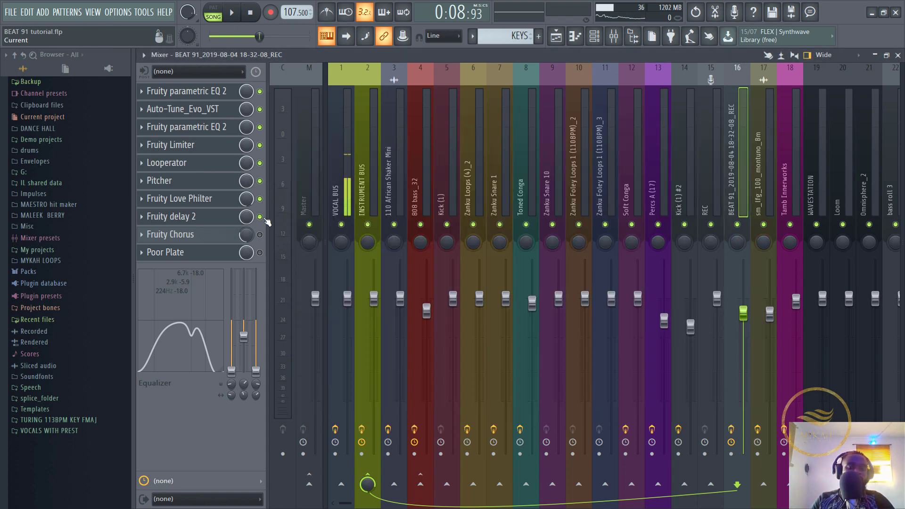
Play the recording from bar 5 with its full effects chain and lower its mixer volume to 64% (-8.8 dB).
key("space")
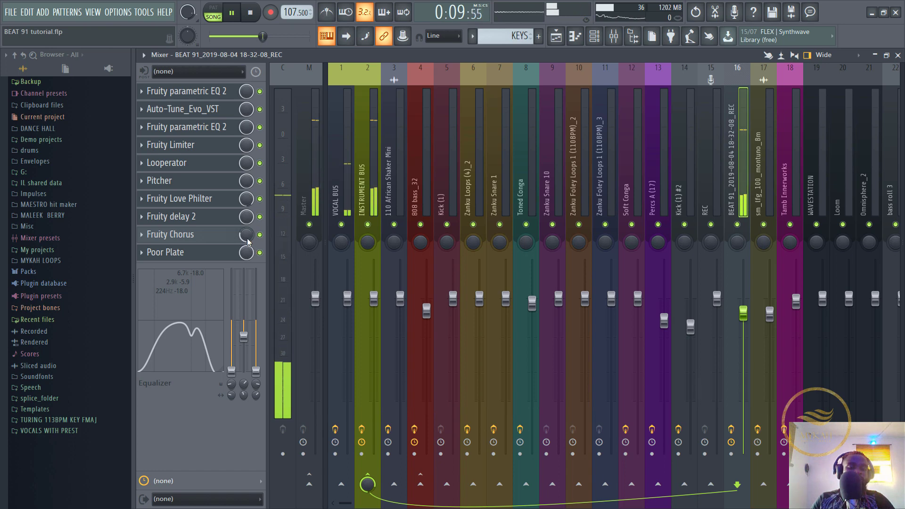
key("space")
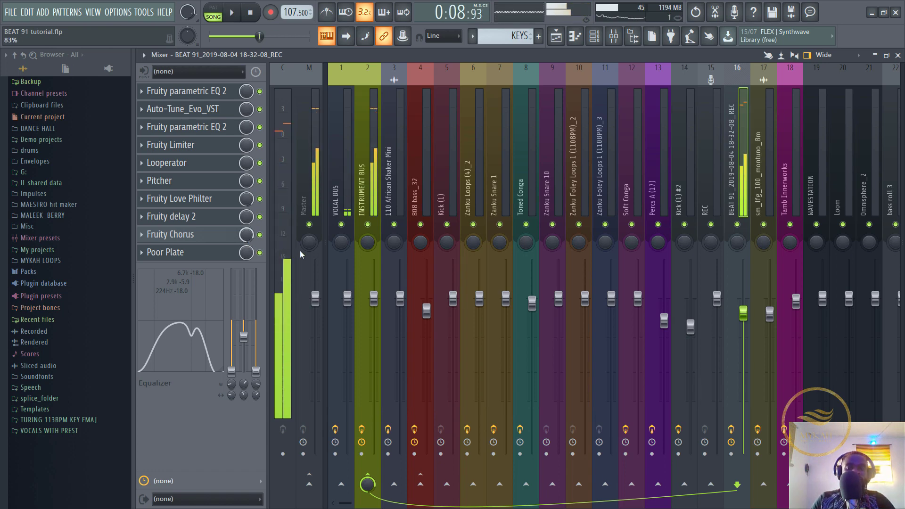
left_click_drag(743, 315, 743, 342)
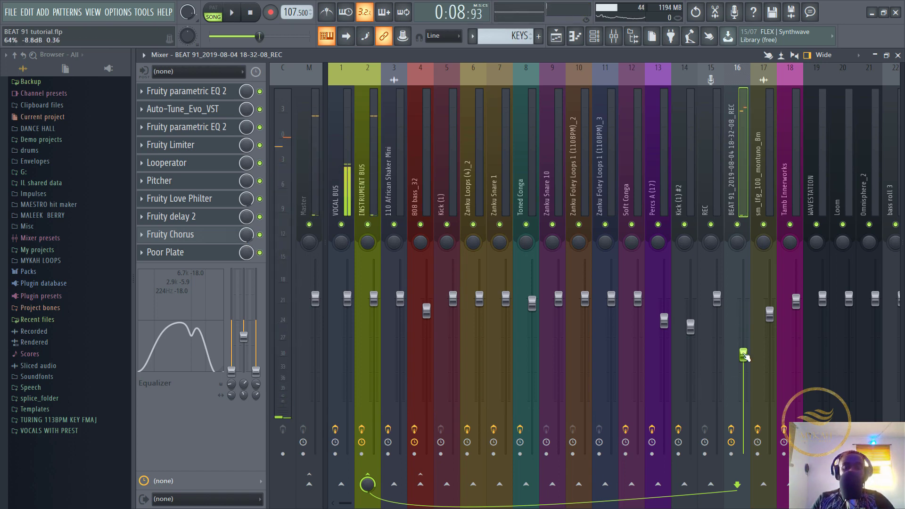
Unmute the bass track below the recording in the playlist and move the playback position to the INTRO.
left_click(565, 41)
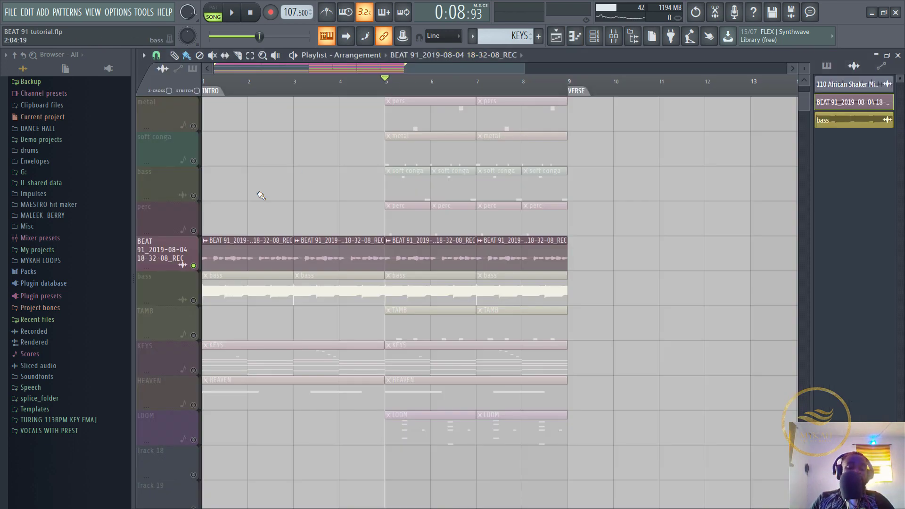
left_click(194, 300)
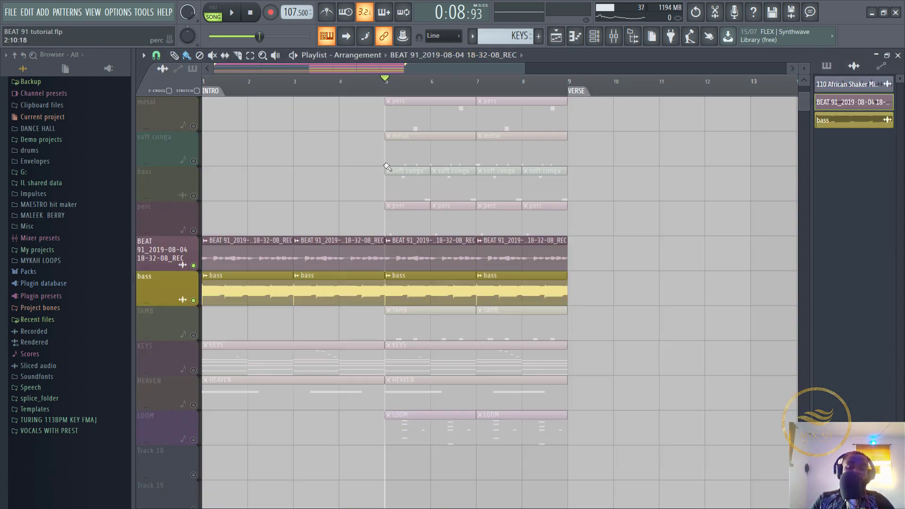
left_click_drag(527, 74, 457, 71)
left_click(204, 91)
Open the Omnisphere_2 channel and show the main page of its Clipped Sines Bass patch.
left_click(614, 30)
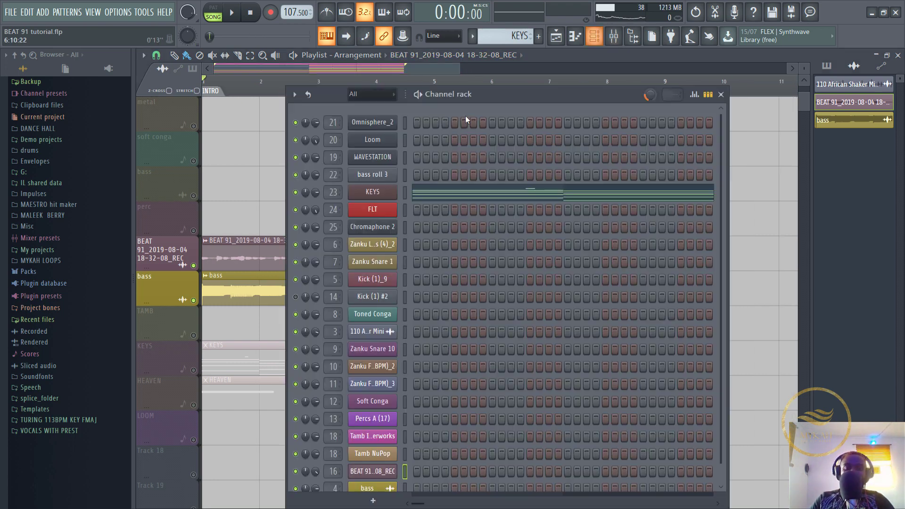
left_click(390, 126)
left_click(250, 110)
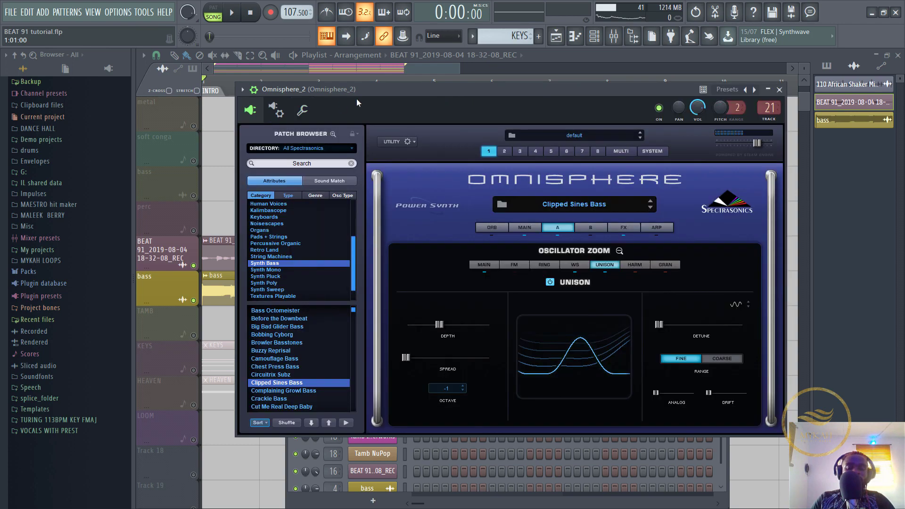
left_click(524, 228)
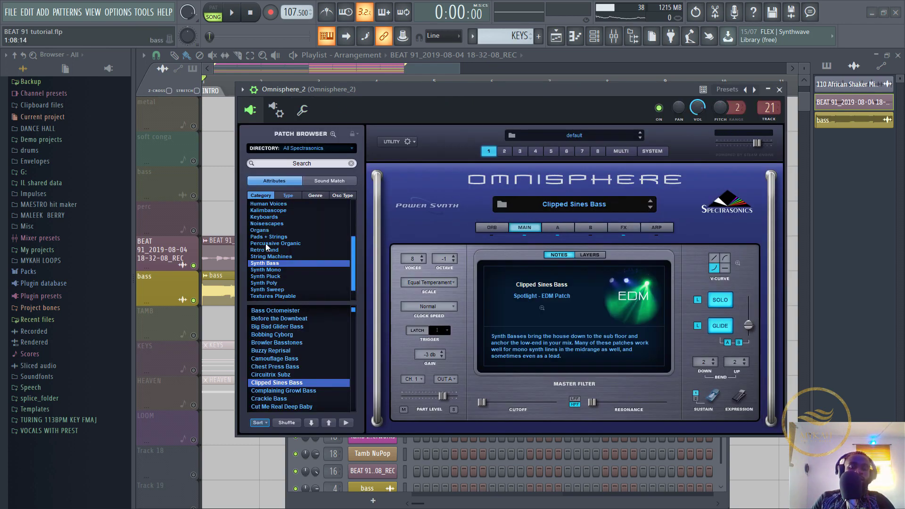
Play the bass and the recording together from the INTRO in the playlist.
left_click(272, 67)
key("space")
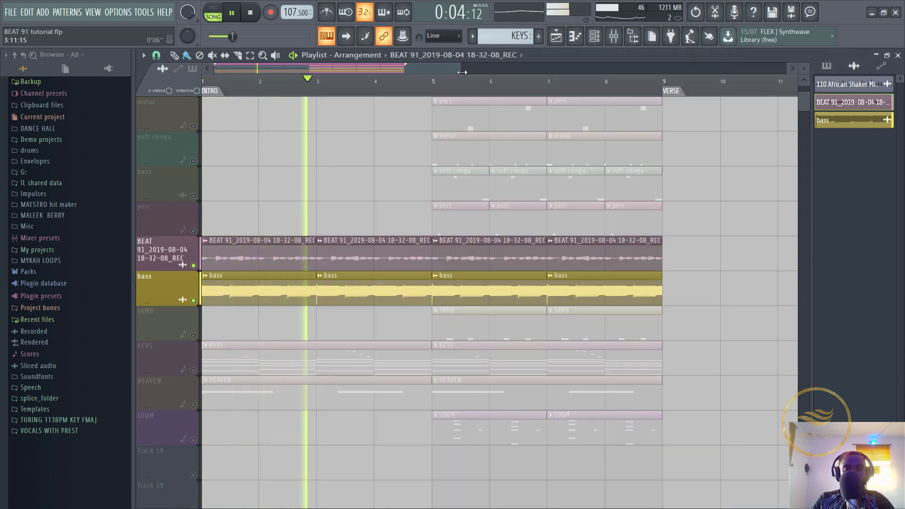
left_click_drag(460, 70, 558, 103)
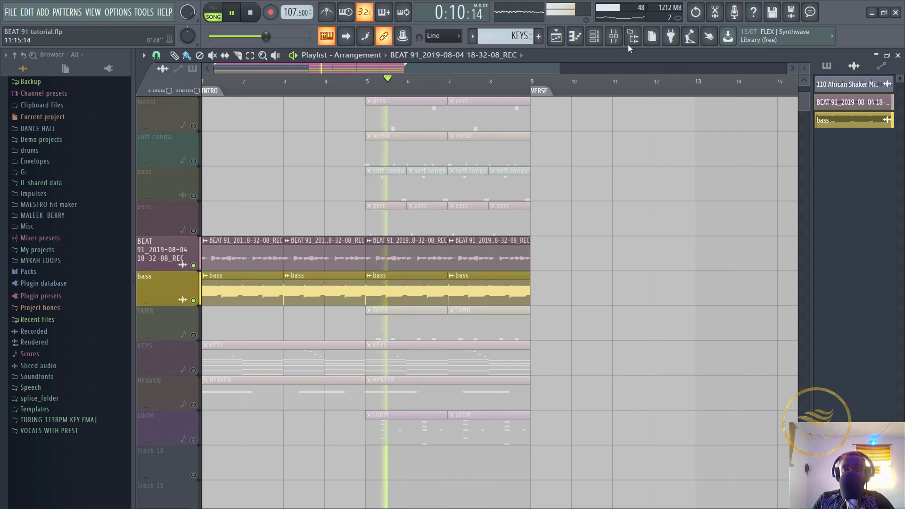
Lower the BEAT 91 recording's mixer fader further beneath the bass and stop playback.
left_click(614, 36)
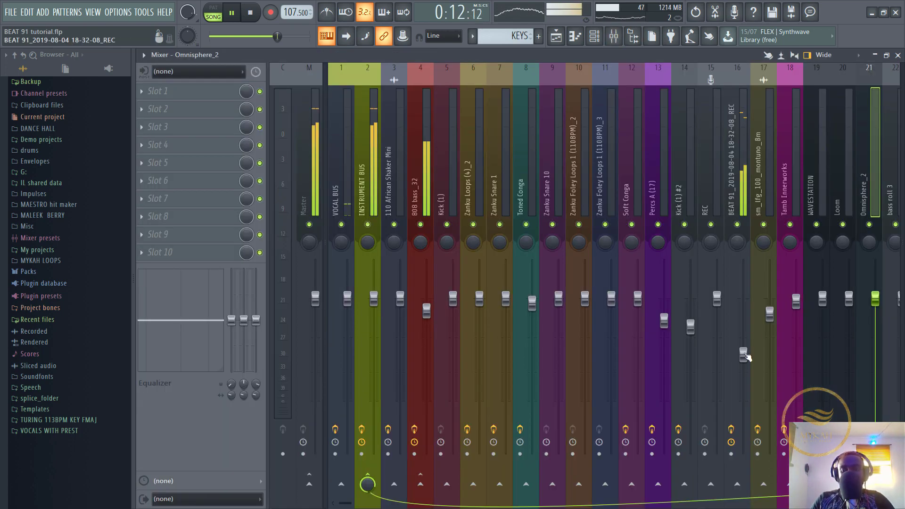
left_click_drag(743, 354, 743, 368)
key("space")
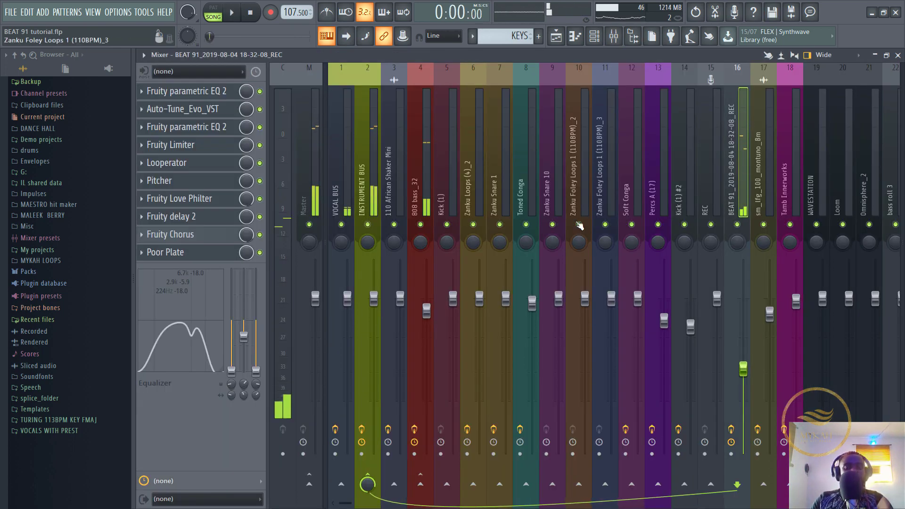
Examine the 808 bass_32 mixer track's effects: Decapitator, Fruity parametric EQ 2, Gross Beat with the Sidechain volume preset, and Fruity Limiter.
left_click(423, 174)
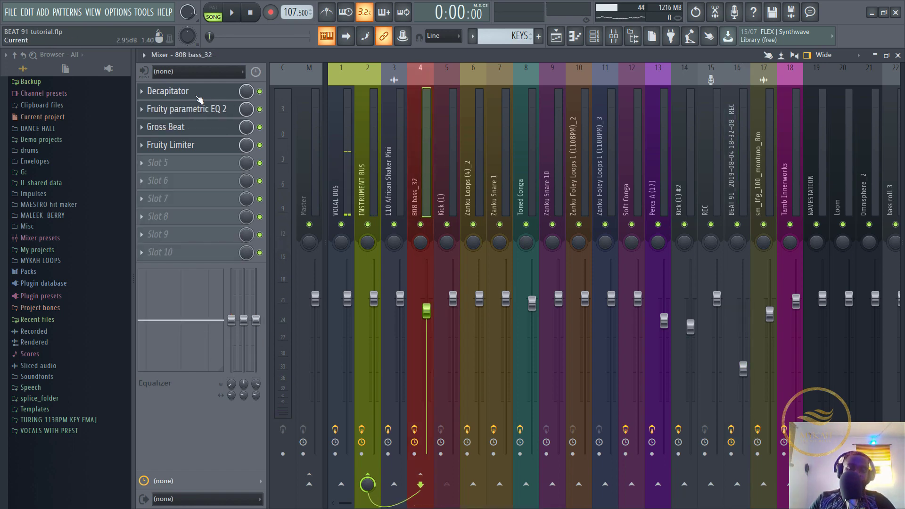
left_click(198, 94)
left_click_drag(432, 93, 464, 89)
left_click(198, 109)
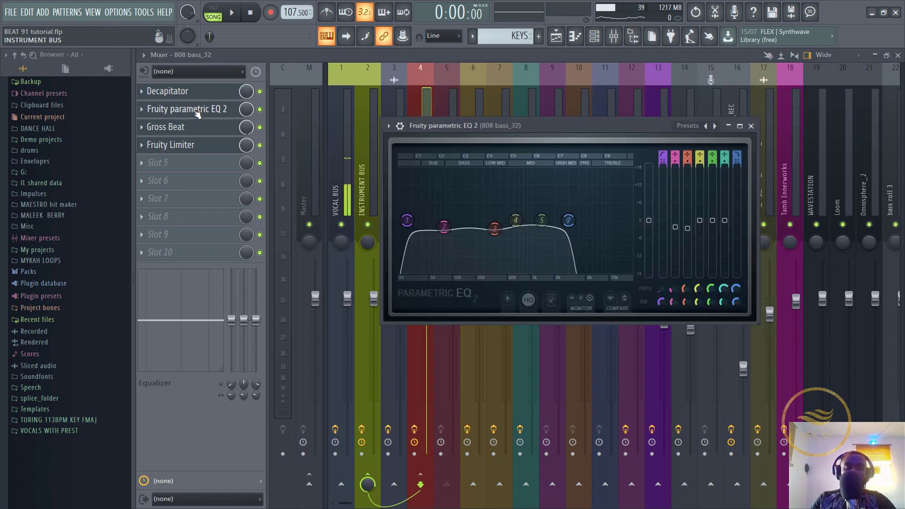
left_click(201, 129)
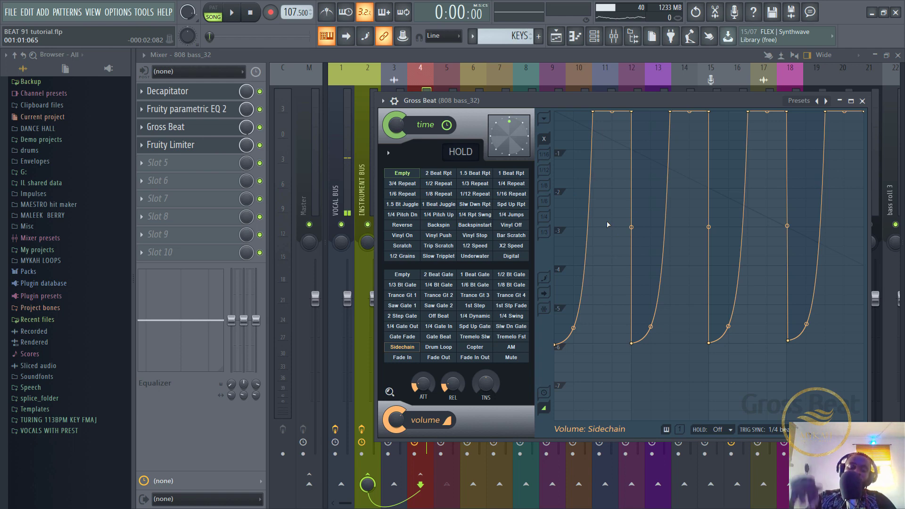
left_click(187, 148)
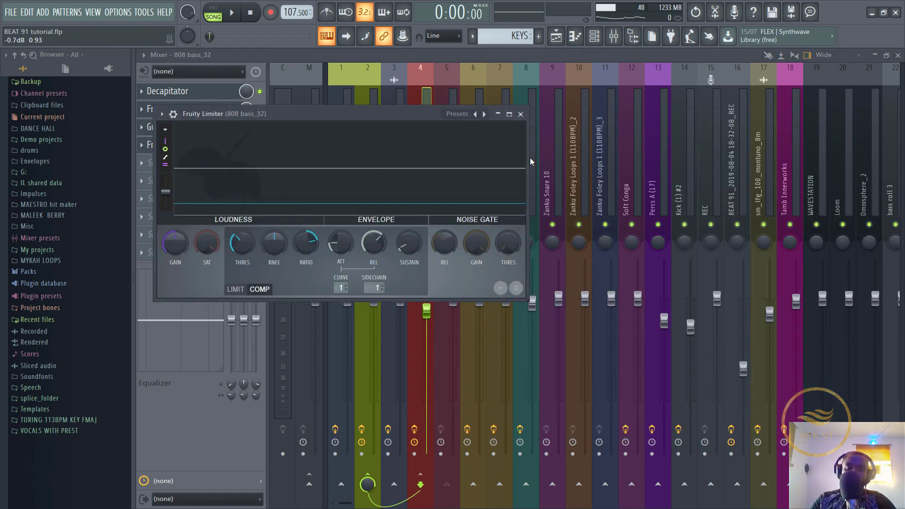
Select bars 5 to 9 in the playlist and play the bass and recording briefly from there.
left_click(556, 35)
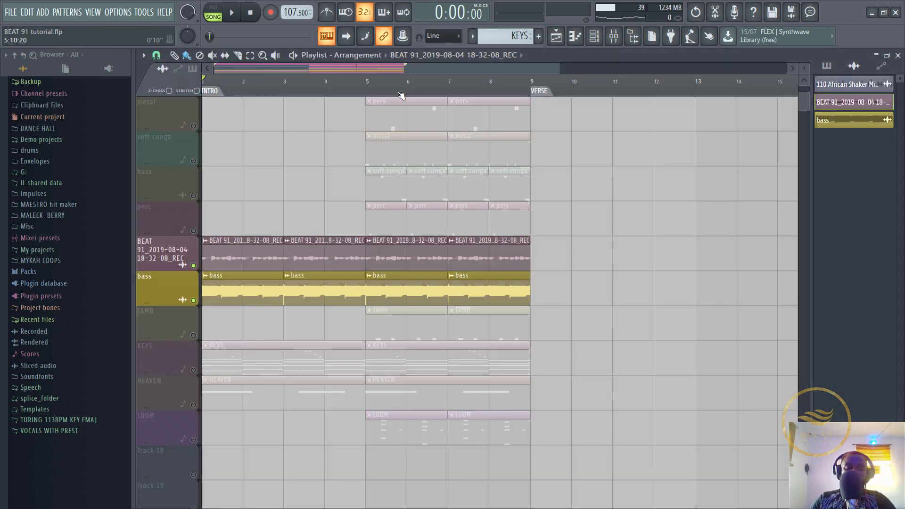
scroll(382, 98, "up", 3)
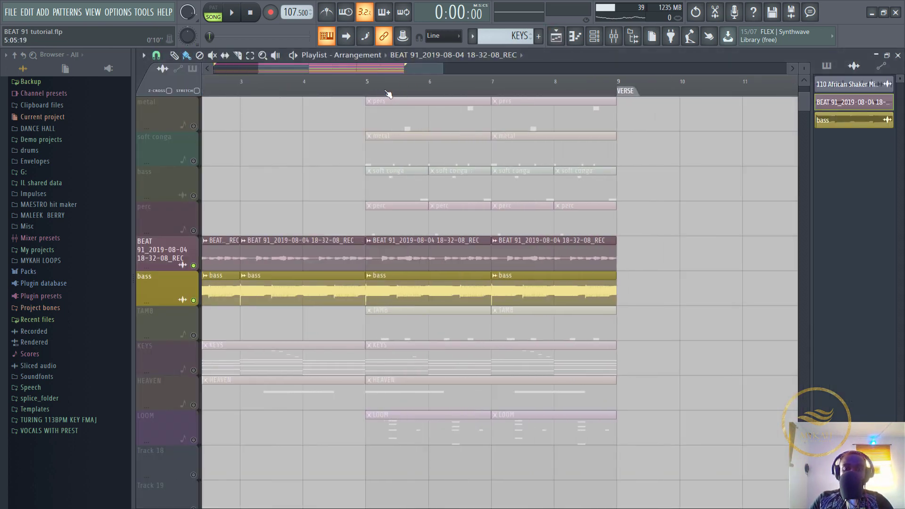
left_click_drag(367, 95, 672, 90)
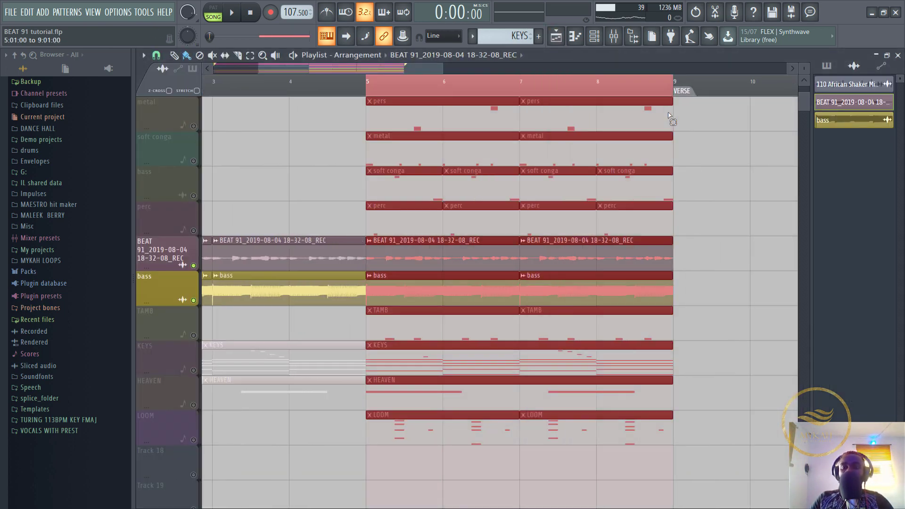
scroll(459, 97, "up", 2)
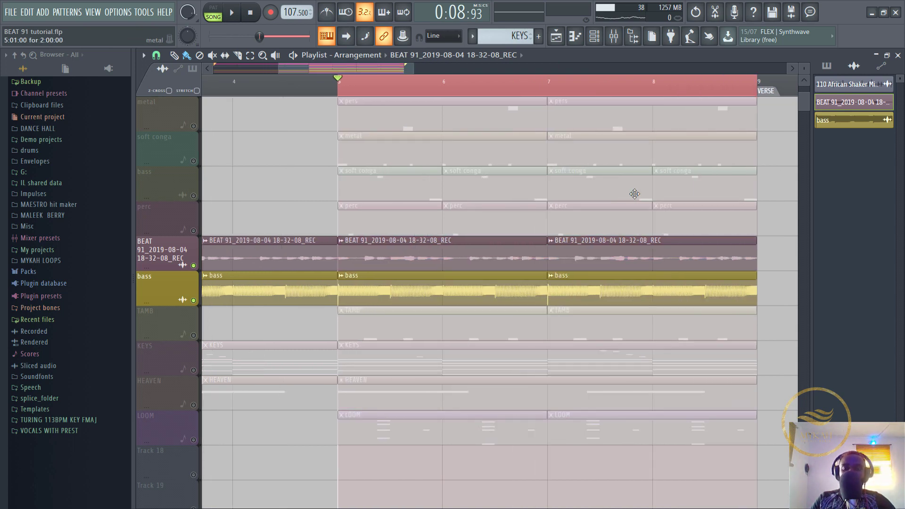
scroll(806, 89, "up", 5)
key("space")
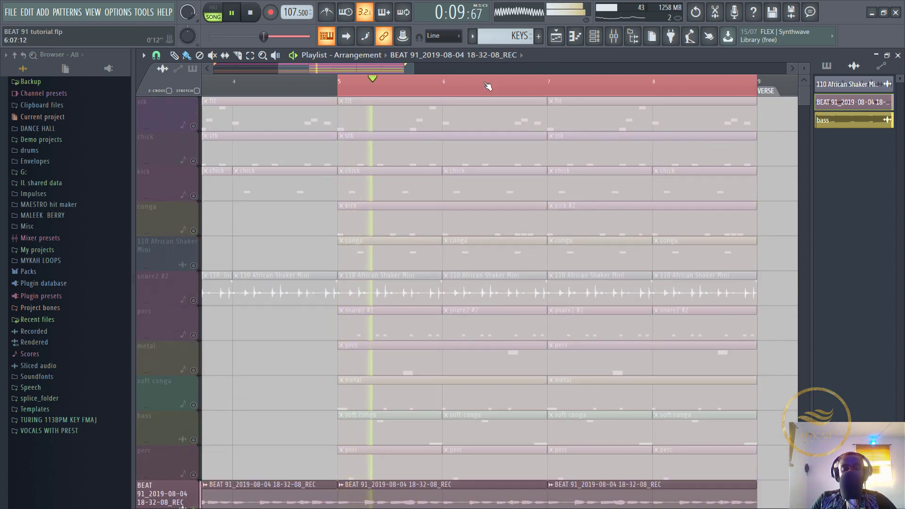
key("space")
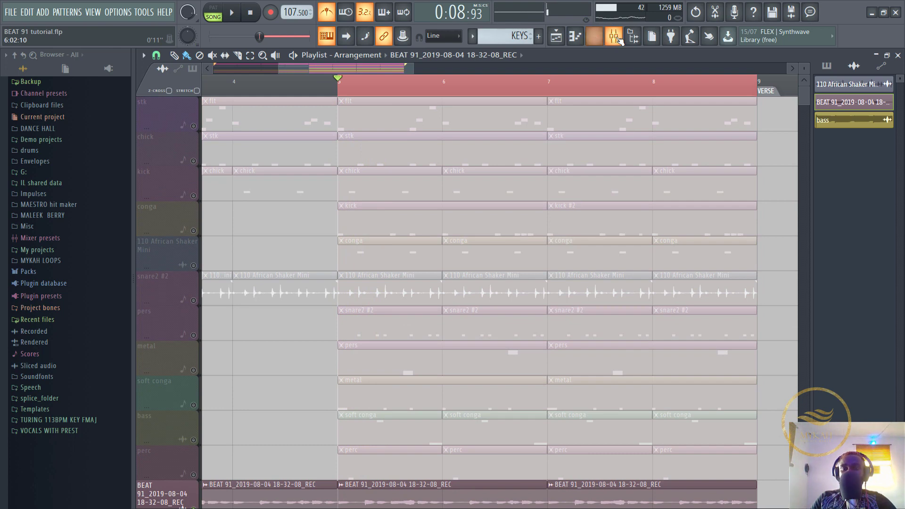
Lower the BEAT 91 recording's mixer fader to about -19.8 dB and check the balance by playing the selected playlist section.
left_click(614, 37)
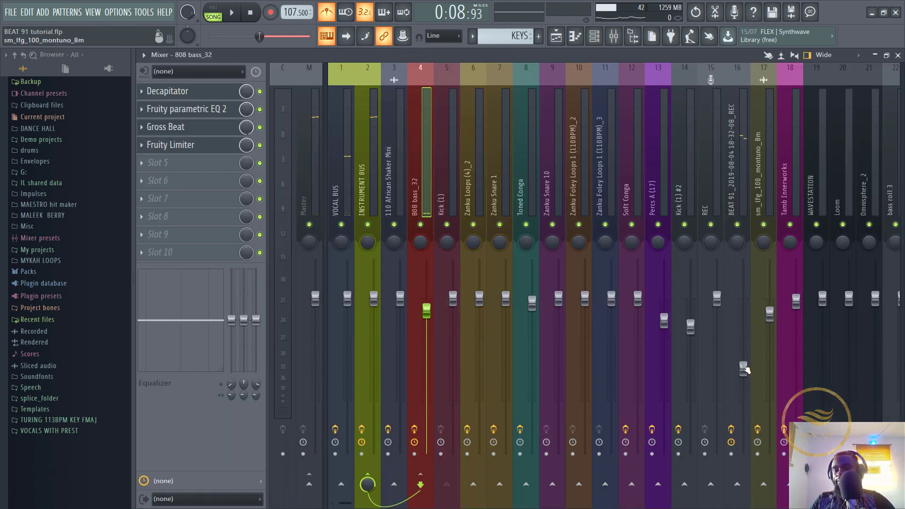
left_click_drag(744, 369, 743, 408)
key("space")
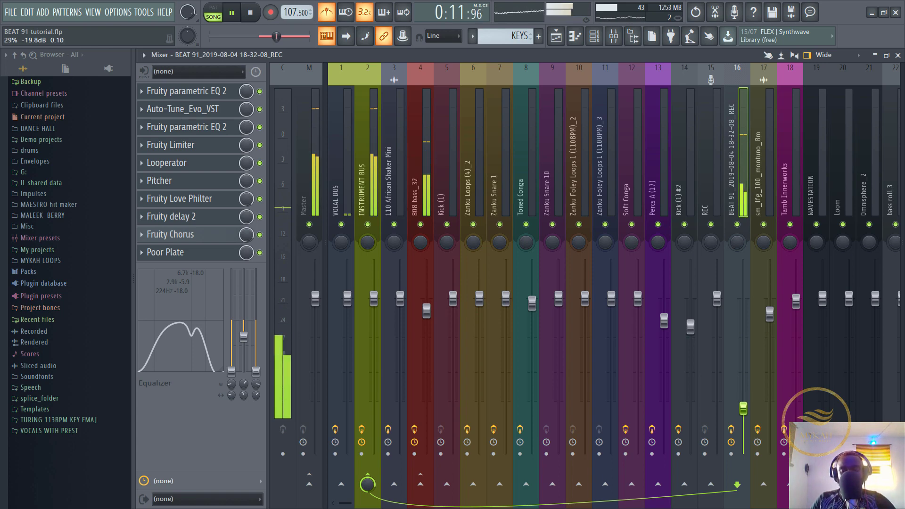
left_click(556, 36)
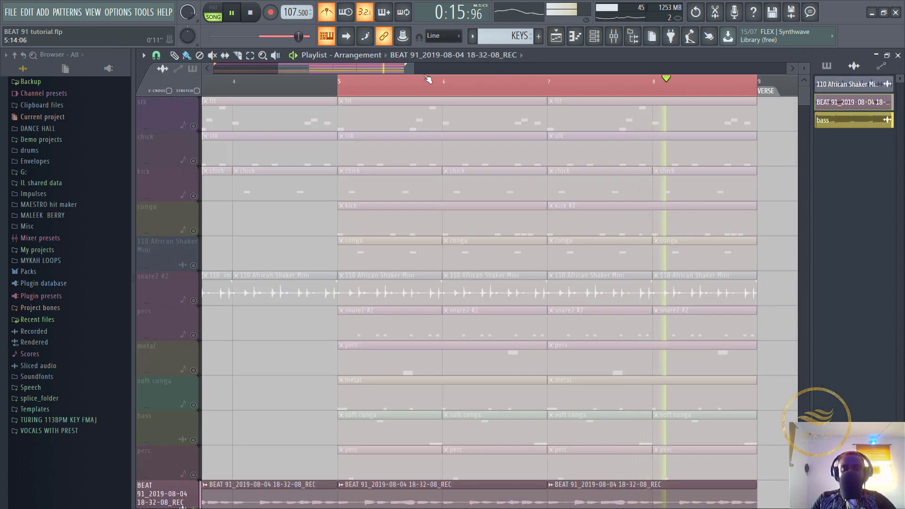
scroll(461, 83, "down", 3)
key("space")
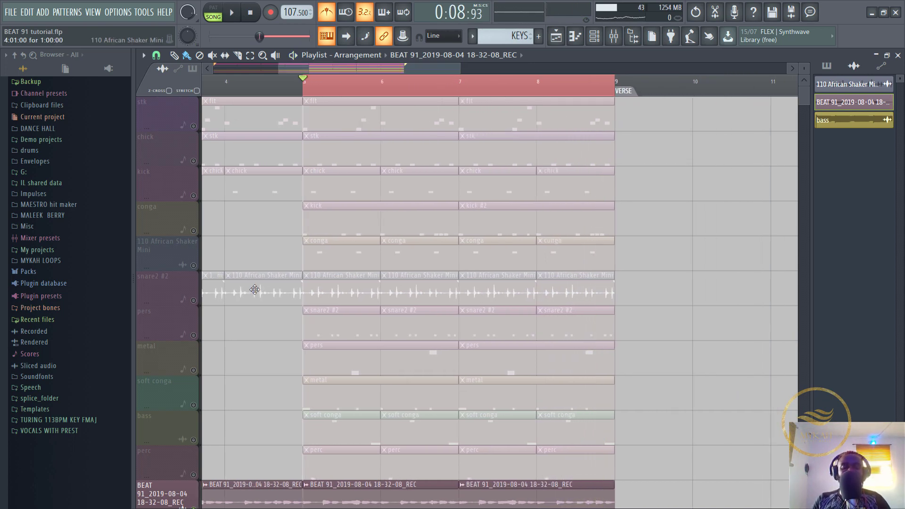
Unmute the playlist track holding the 110 African Shaker Mini clips and play it with the bass and the recording.
left_click(193, 300)
scroll(319, 96, "up", 3)
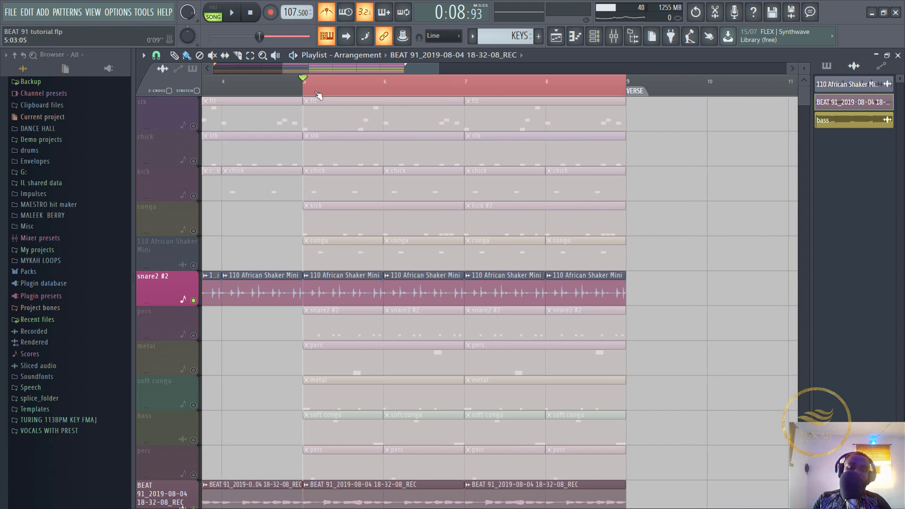
key("space")
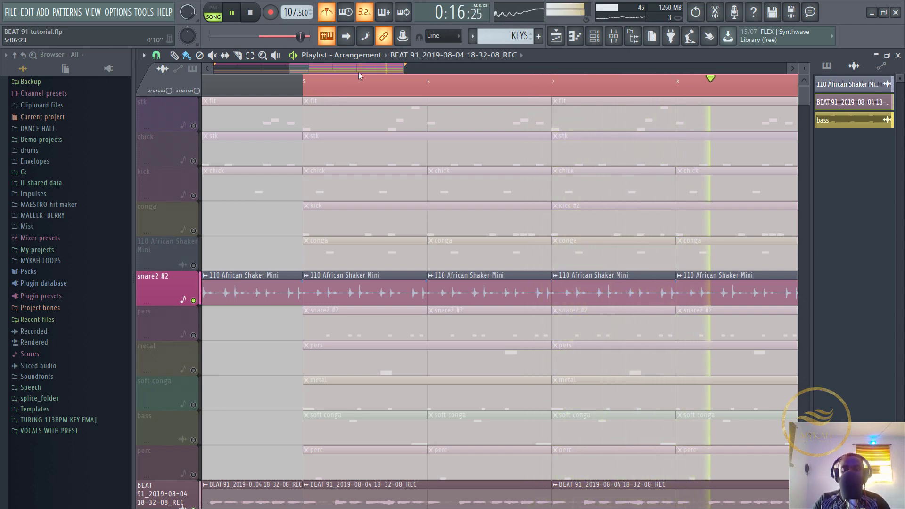
left_click_drag(404, 69, 436, 76)
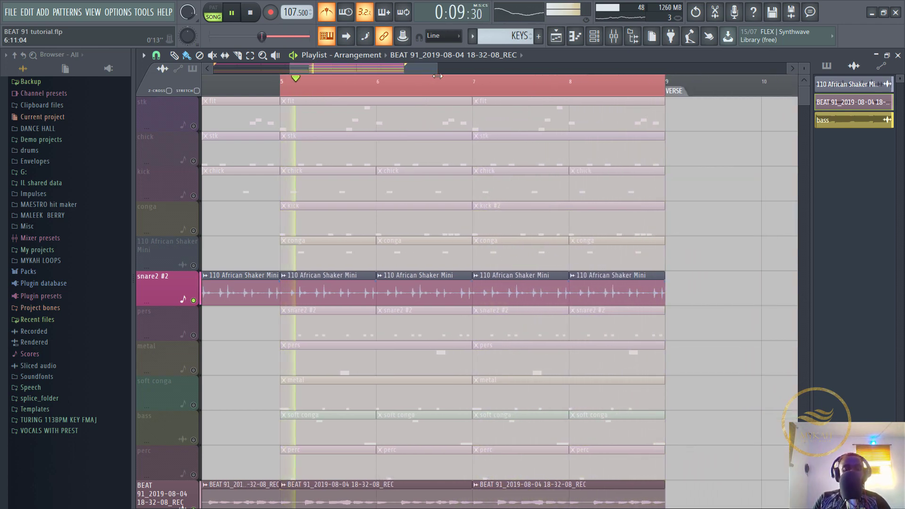
key("space")
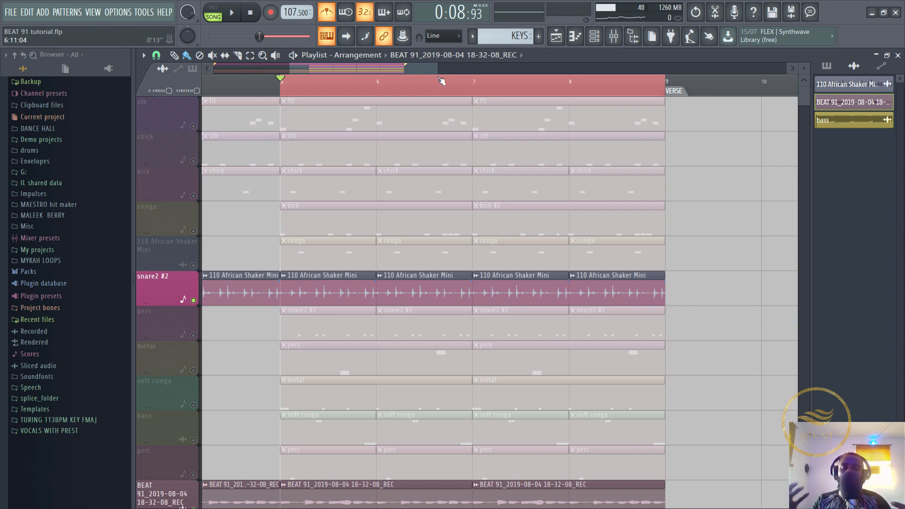
Open the 110 African Shaker Mini mixer track and show the Smack Attack transient shaper in its first effect slot.
left_click(614, 35)
left_click(414, 196)
left_click(390, 189)
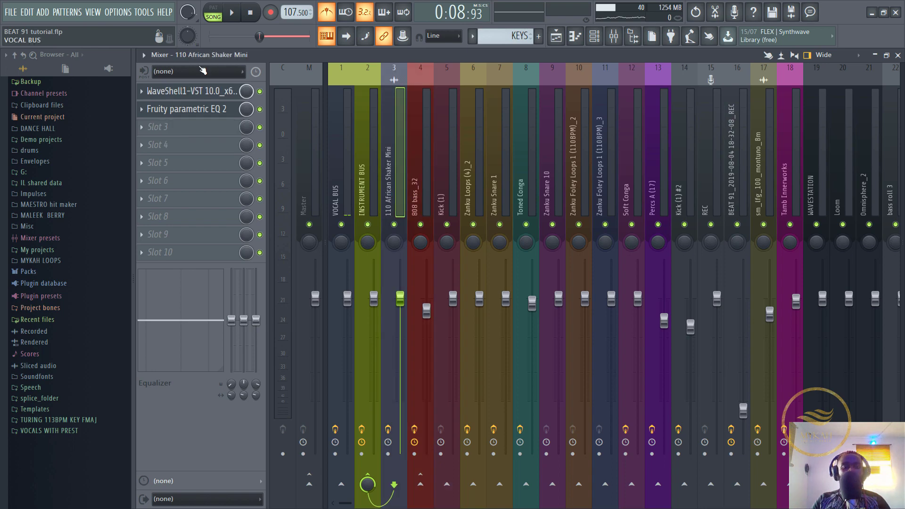
left_click(190, 94)
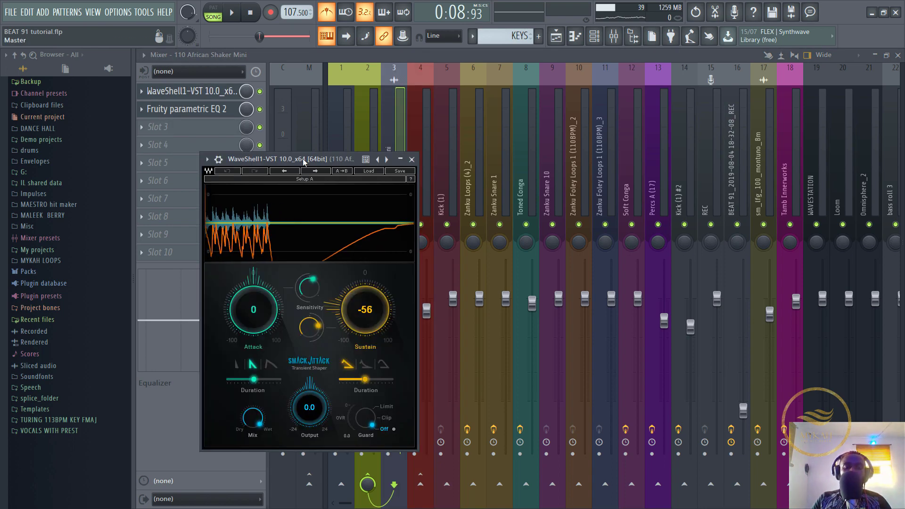
left_click_drag(306, 157, 475, 109)
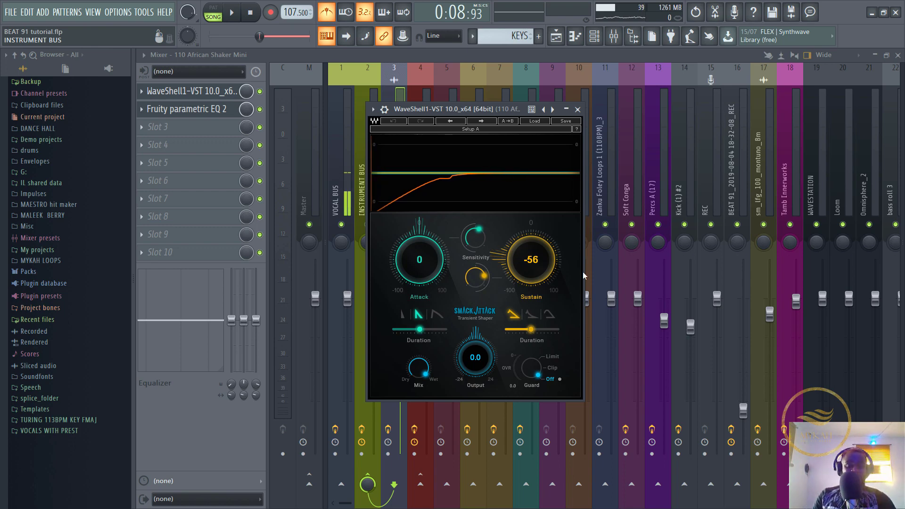
Load WaveShell1-VST 10.0_x64 in slot 3 of the shaker track, point out Smack Attack Stereo in its plugin list, and remove the slot's plugin.
left_click(199, 132)
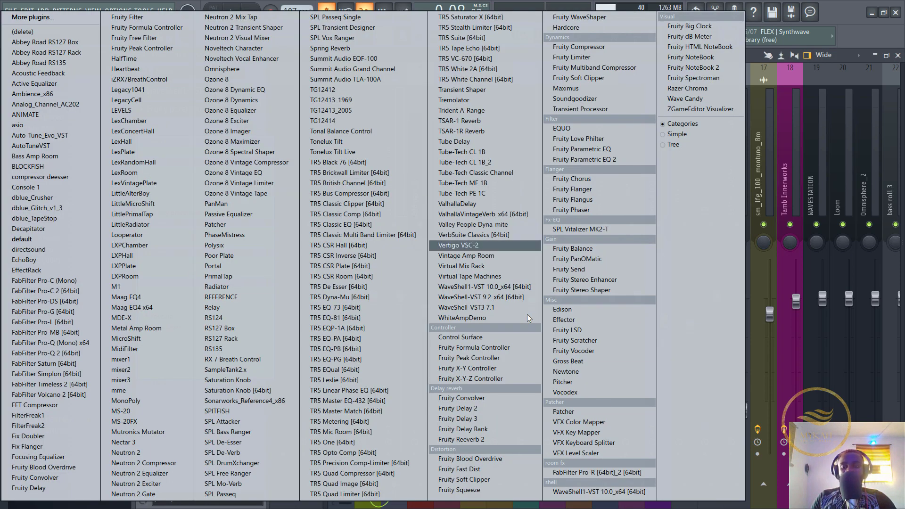
left_click(598, 490)
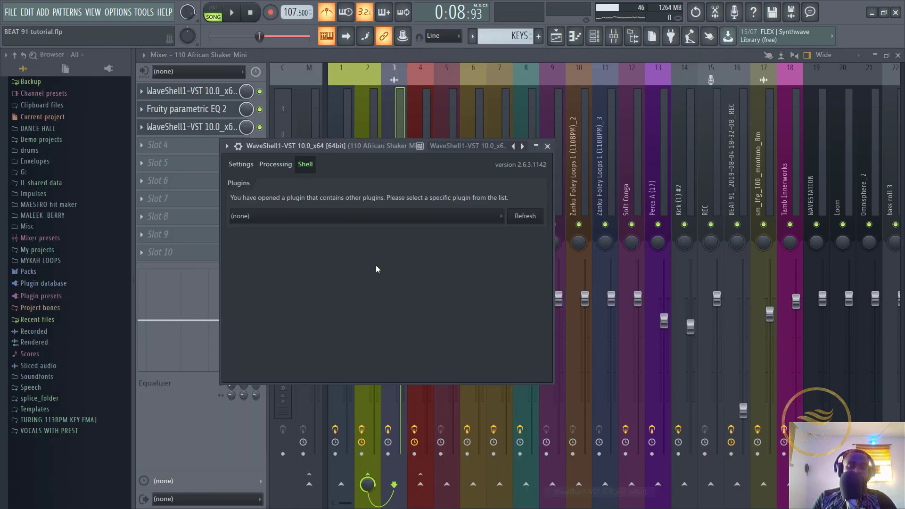
left_click(378, 221)
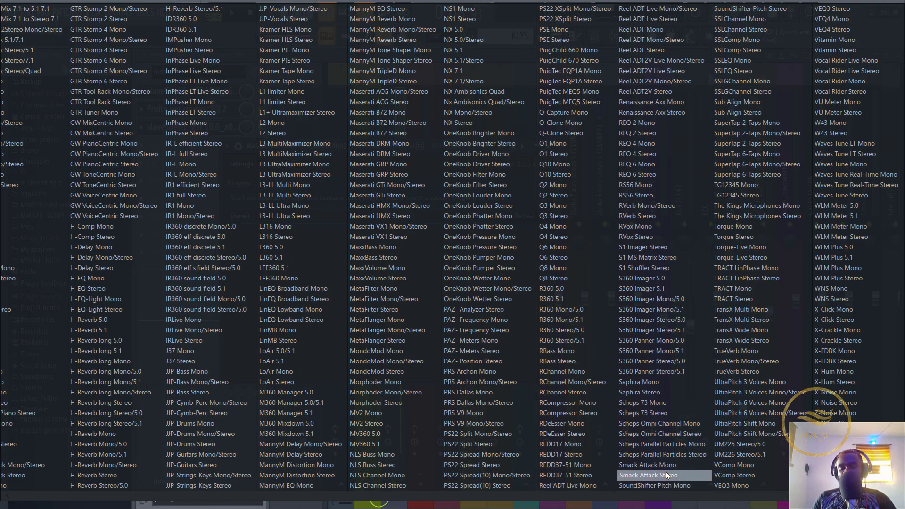
left_click(614, 239)
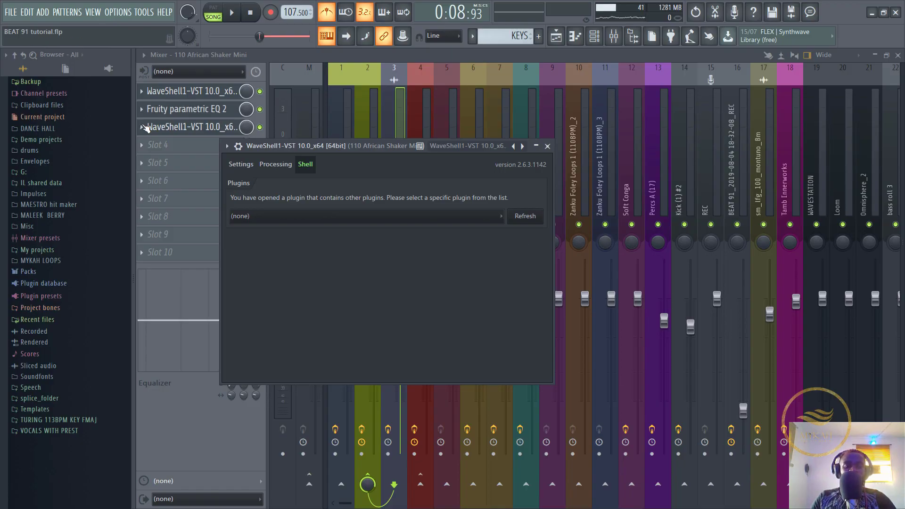
left_click(144, 128)
mouse_move(163, 141)
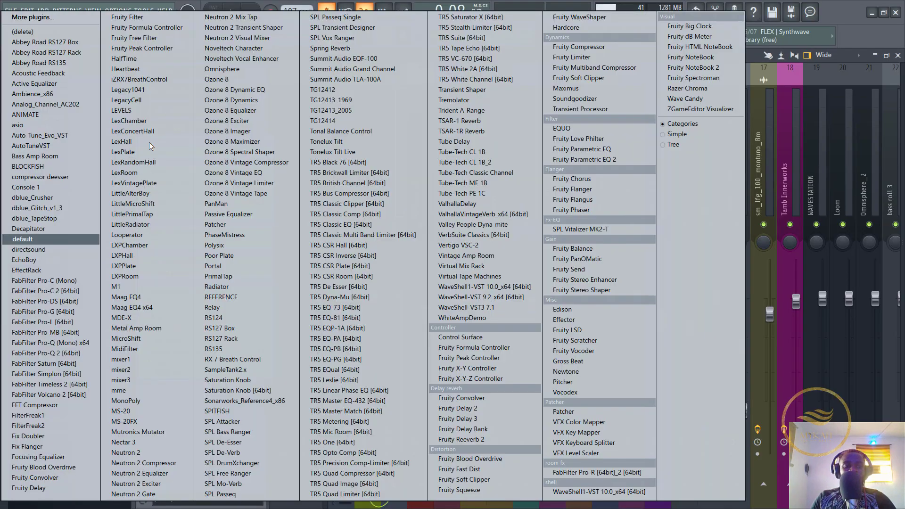
left_click(57, 32)
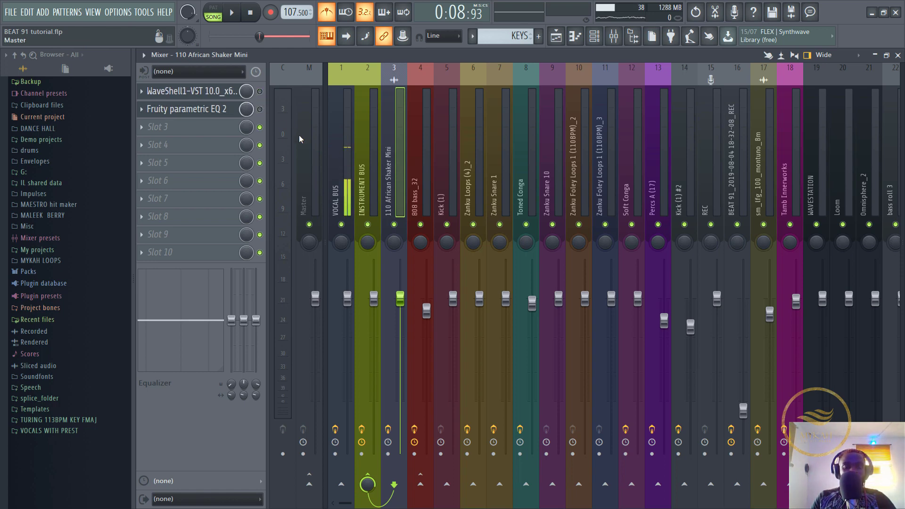
Compare the shaker playing with both its effects bypassed and with only the Smack Attack effect switched on.
key("space")
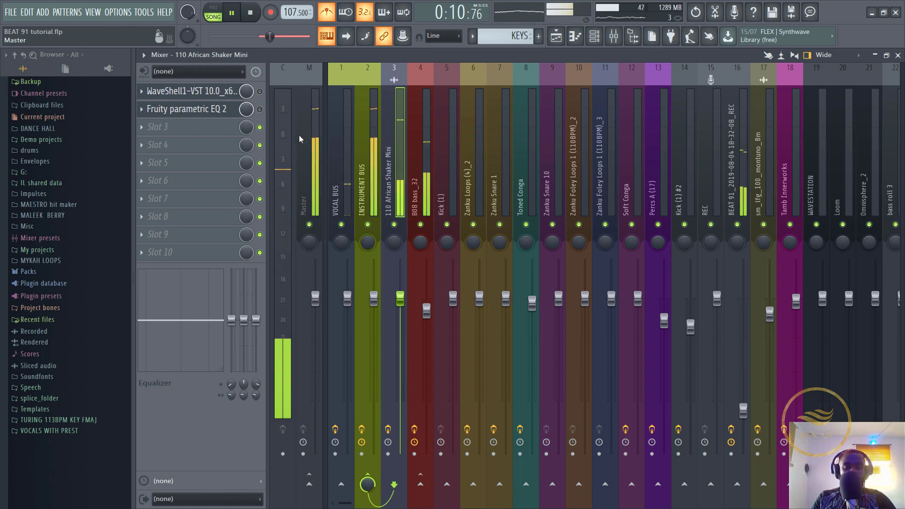
key("space")
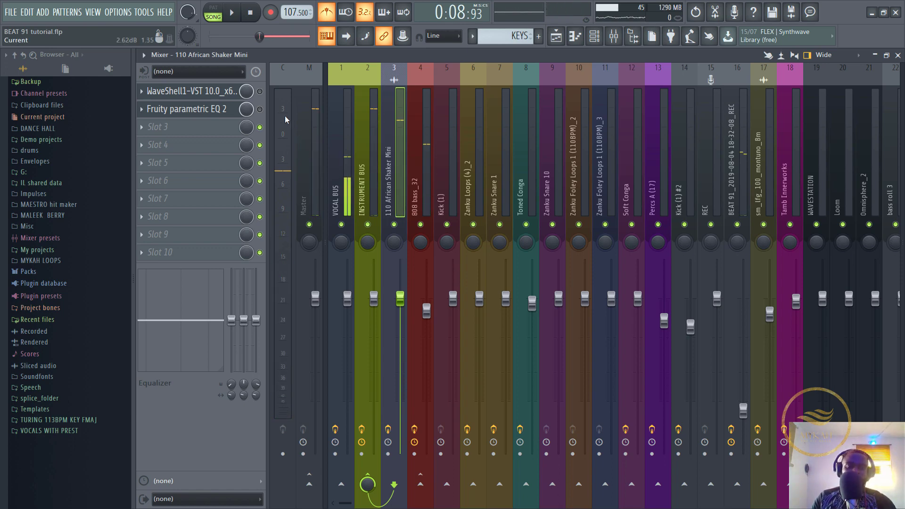
key("space")
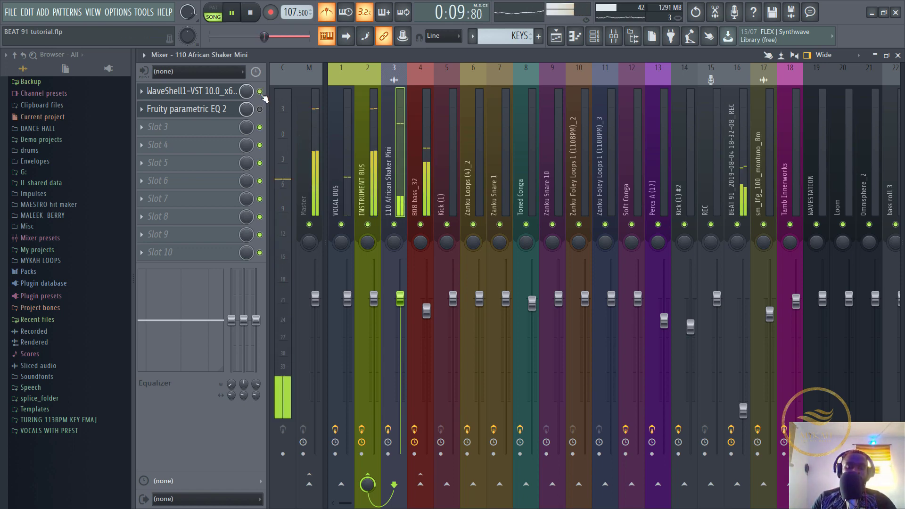
key("space")
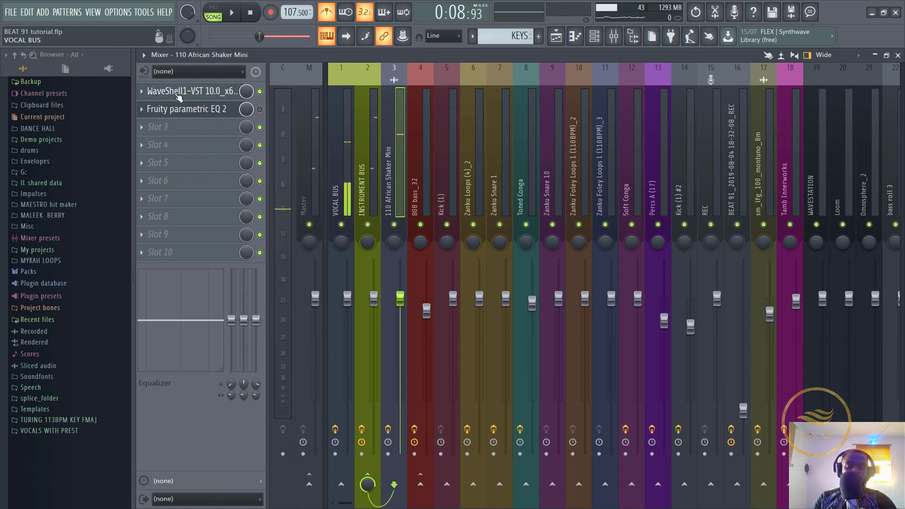
Add Transient Processor to slot 3 of the 110 African Shaker Mini track, bypass the Smack Attack effect, and show the new plugin.
left_click(179, 93)
left_click(253, 126)
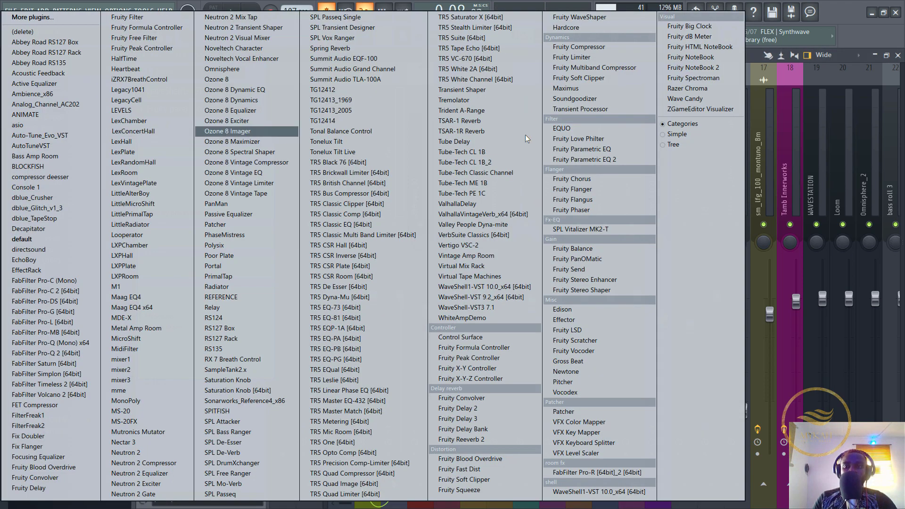
left_click(597, 110)
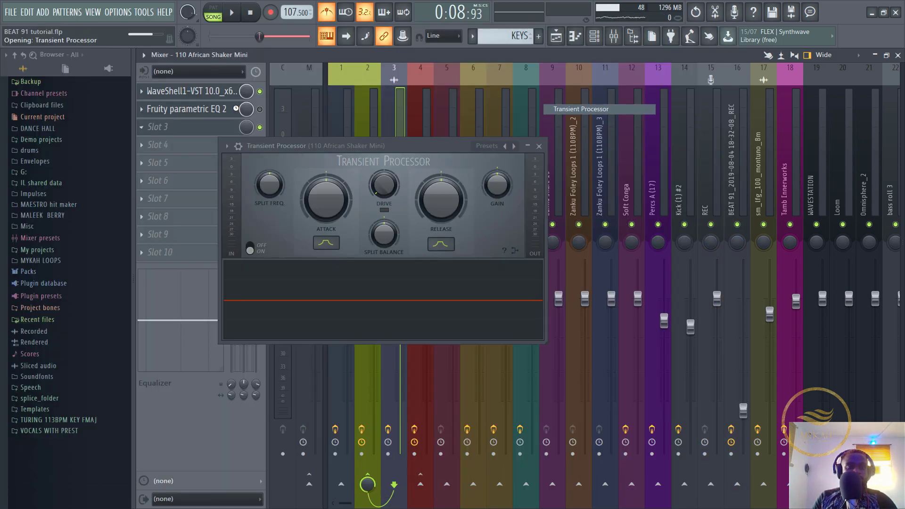
key("Escape")
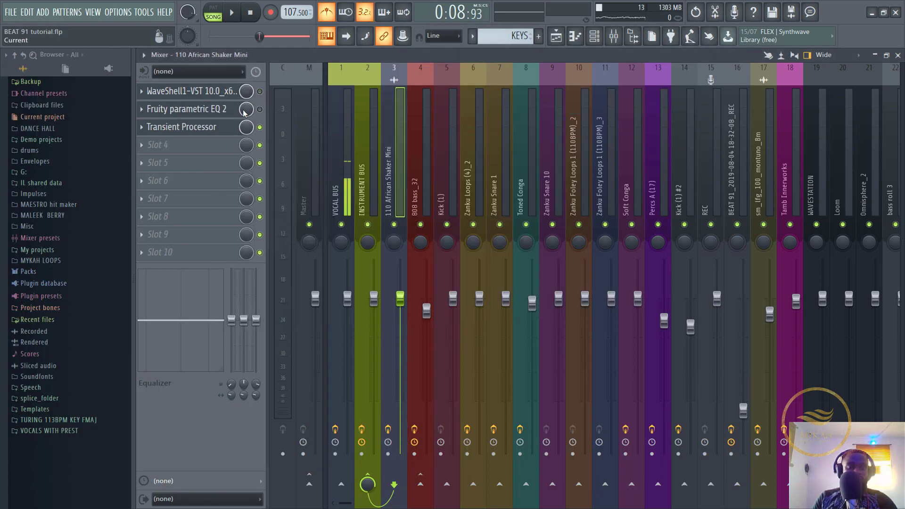
left_click(210, 128)
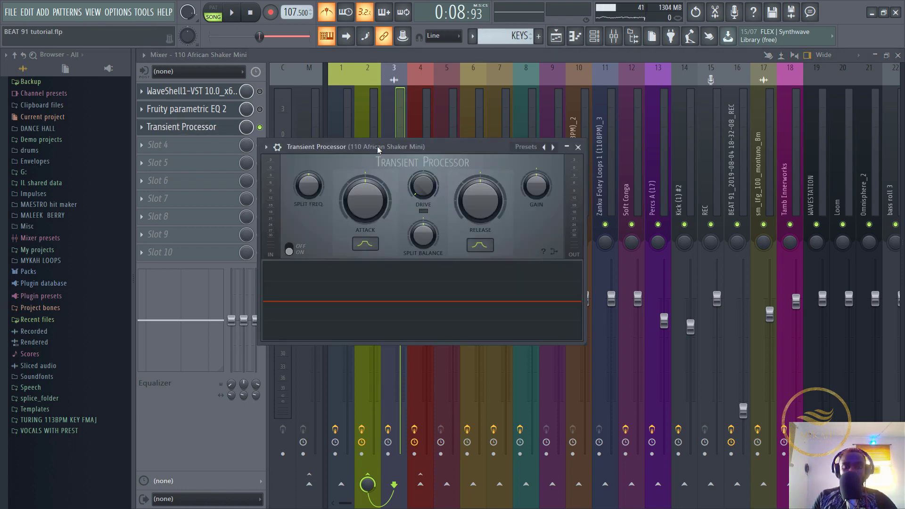
left_click_drag(378, 149, 456, 137)
Play the shaker and set the Transient Processor's release to about -58.8%.
key("space")
key("space")
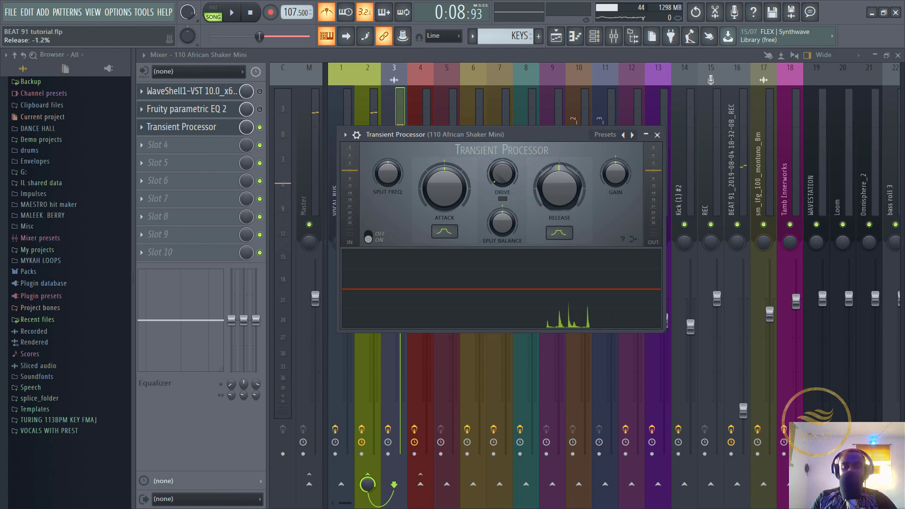
key("space")
mouse_move(558, 188)
left_mouse_down()
mouse_move(559, 202)
mouse_move(558, 167)
mouse_move(558, 191)
left_mouse_up()
key("space")
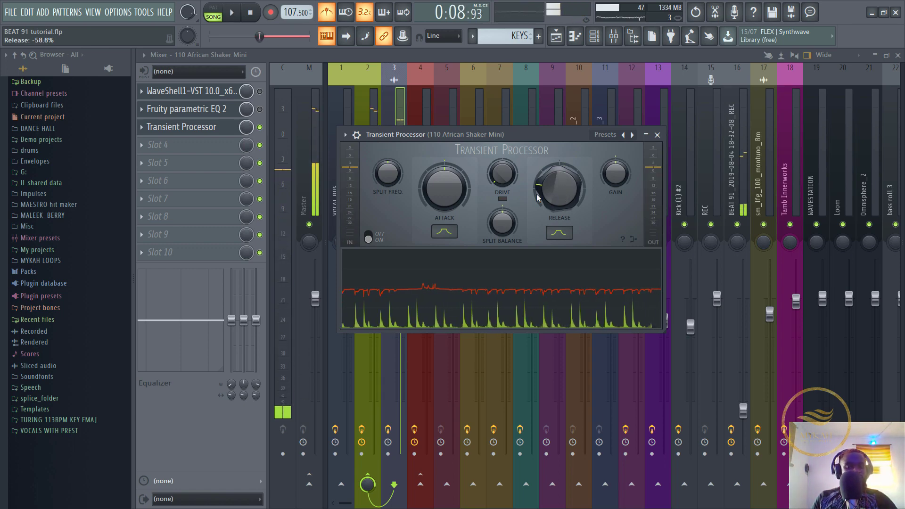
Switch the shaker's Smack Attack and Fruity parametric EQ 2 effects back on in place of the Transient Processor, and play the track.
left_click(161, 130)
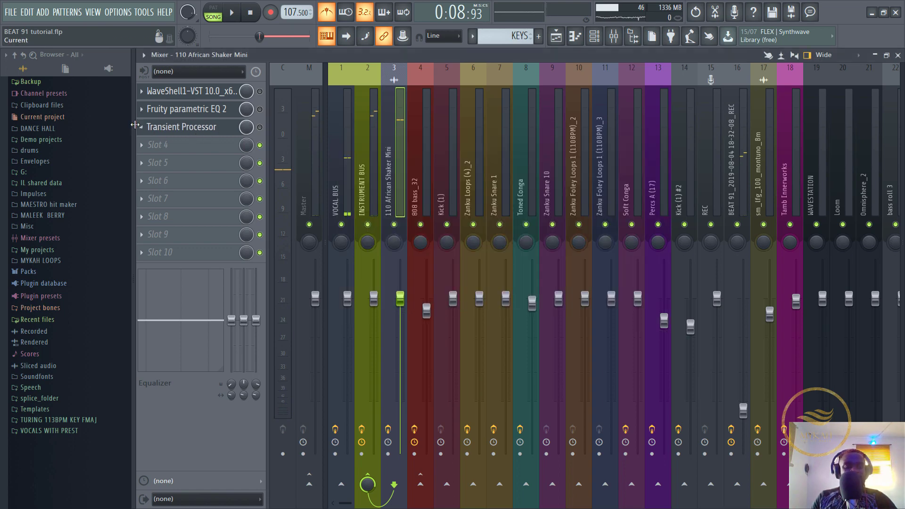
left_click(142, 131)
left_click(261, 95)
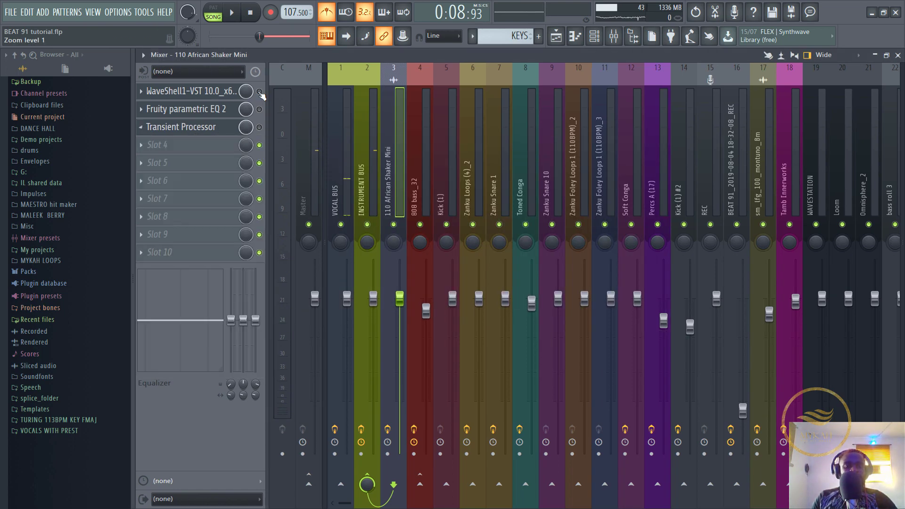
left_click(217, 91)
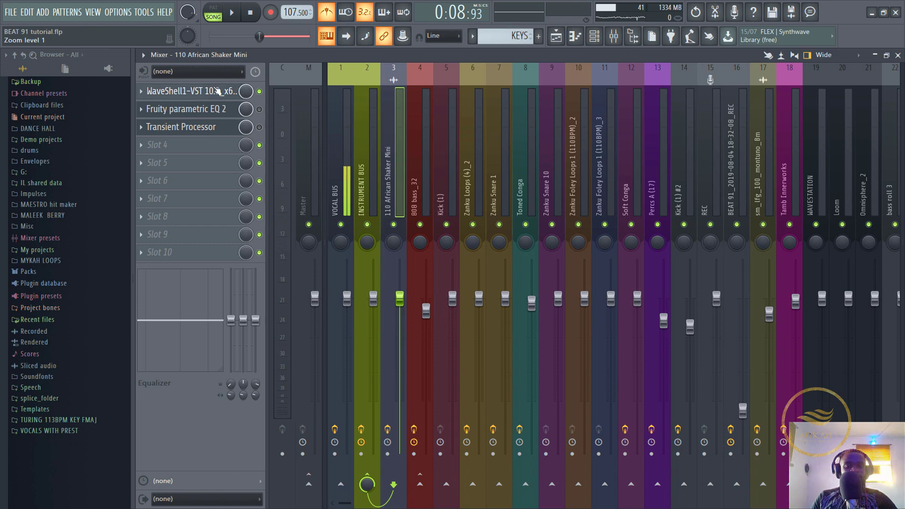
key("space")
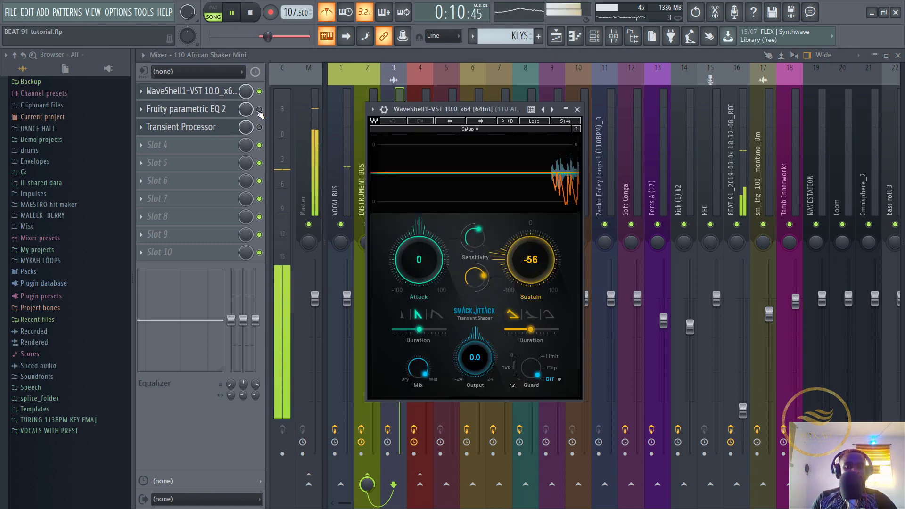
left_click_drag(509, 265, 508, 260)
key("space")
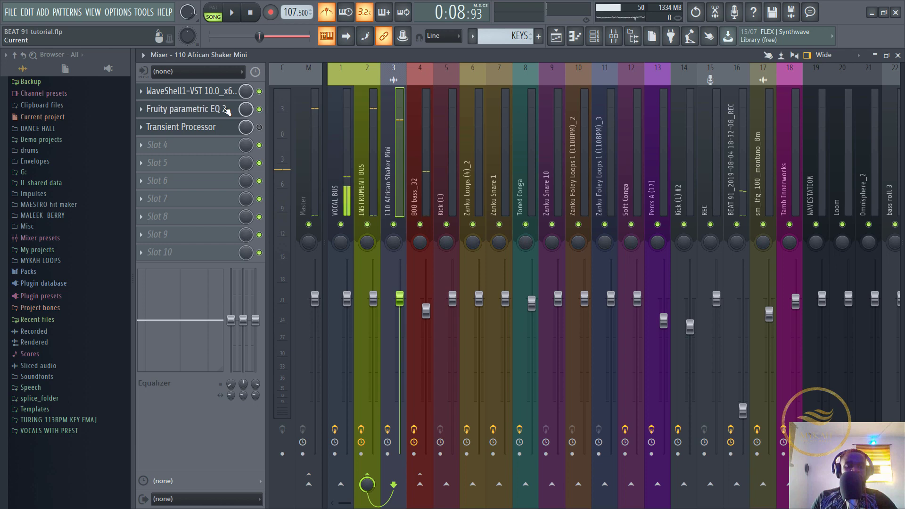
Show the shaker's Fruity parametric EQ 2 curve while the track plays.
left_click(219, 92)
left_click(221, 110)
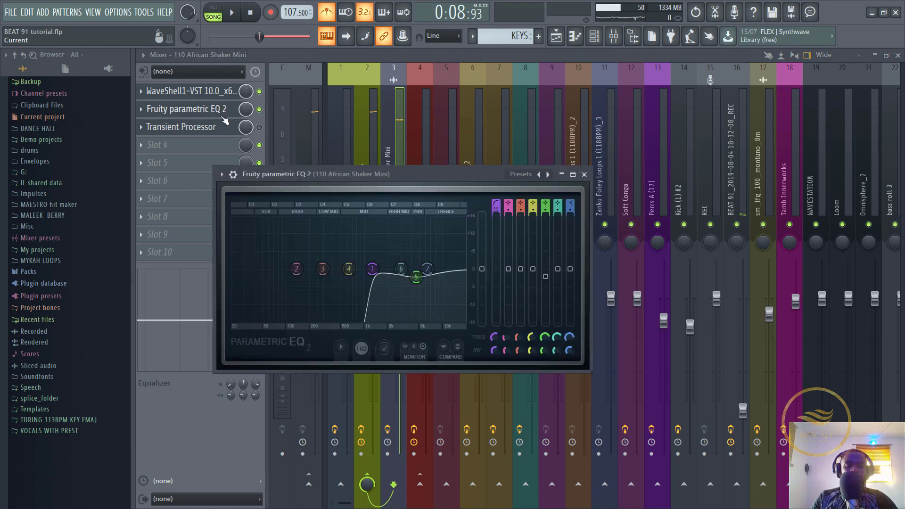
key("space")
key("space")
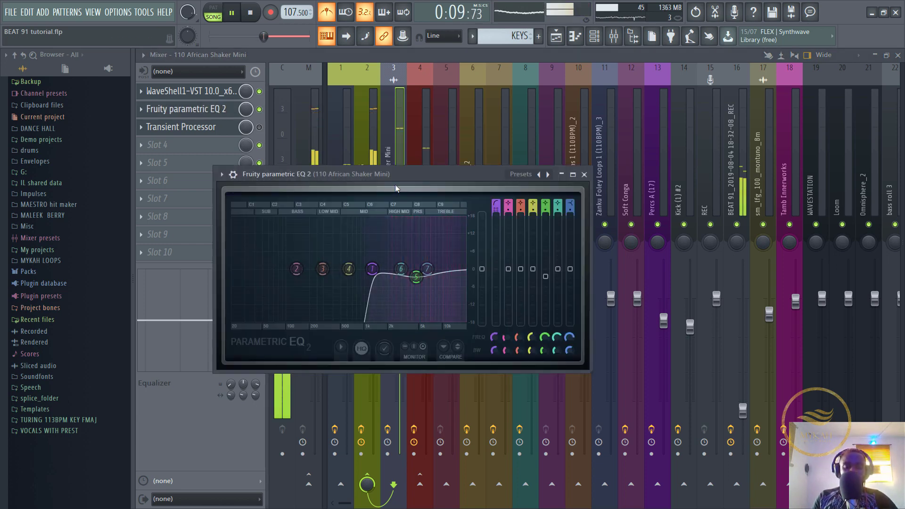
key("space")
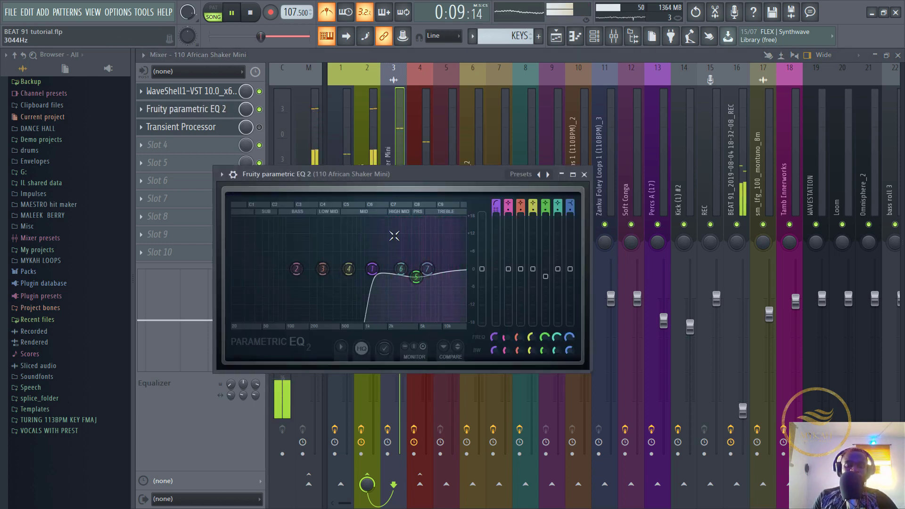
Unmute the playlist track holding the stk clips and play it together with the shaker.
left_click(556, 36)
key("space")
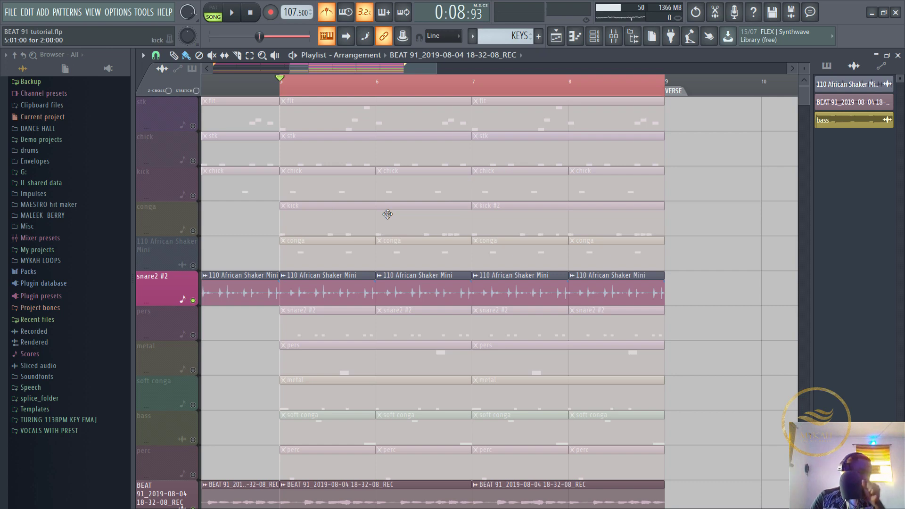
left_click(199, 162)
key("space")
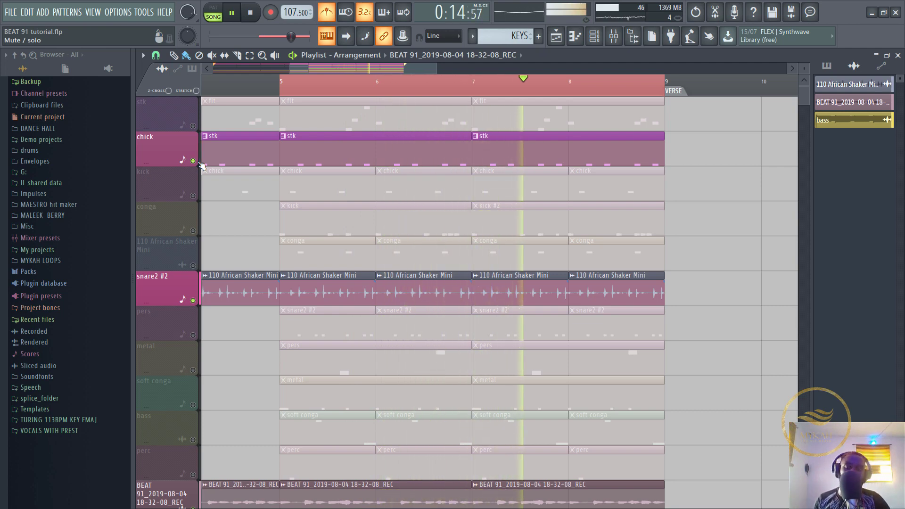
left_click(315, 148)
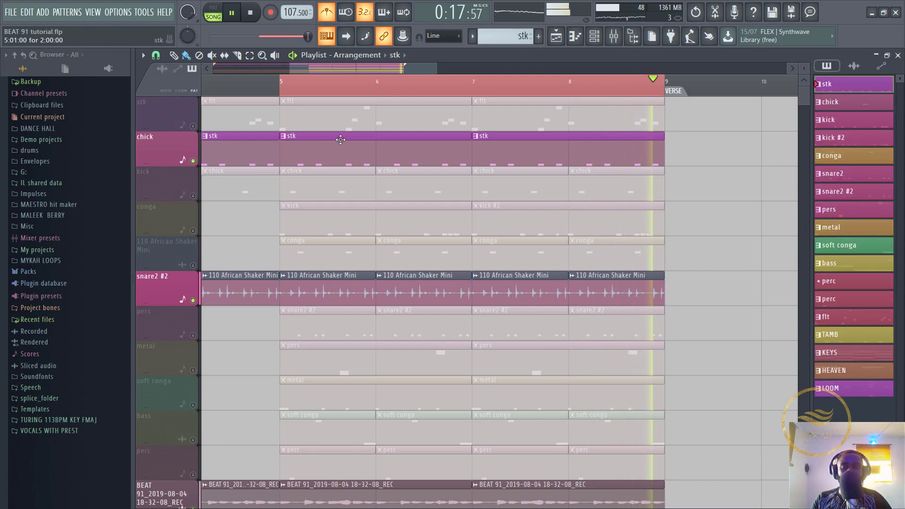
Open the sampler settings of the stk pattern's Zanku Loops (4)_2 channel and audition its sample.
left_click(594, 37)
key("space")
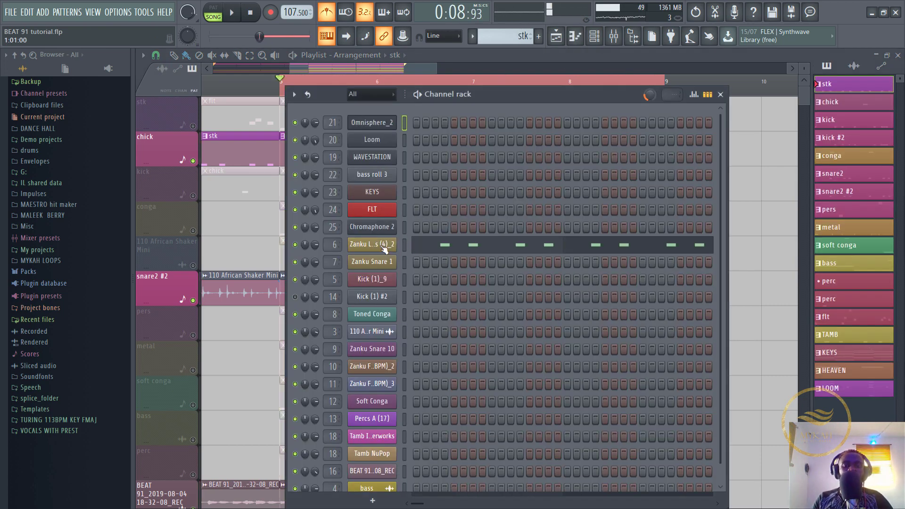
left_click(382, 245)
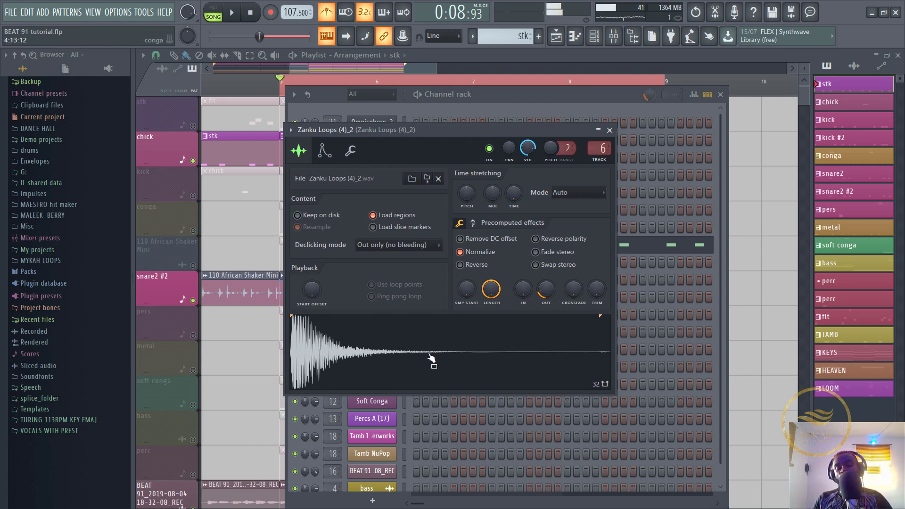
left_click(509, 359)
Check the volume envelope of Zanku Loops (4)_2, and raise its precomputed fade-out to shorten the sample's tail.
left_click(323, 152)
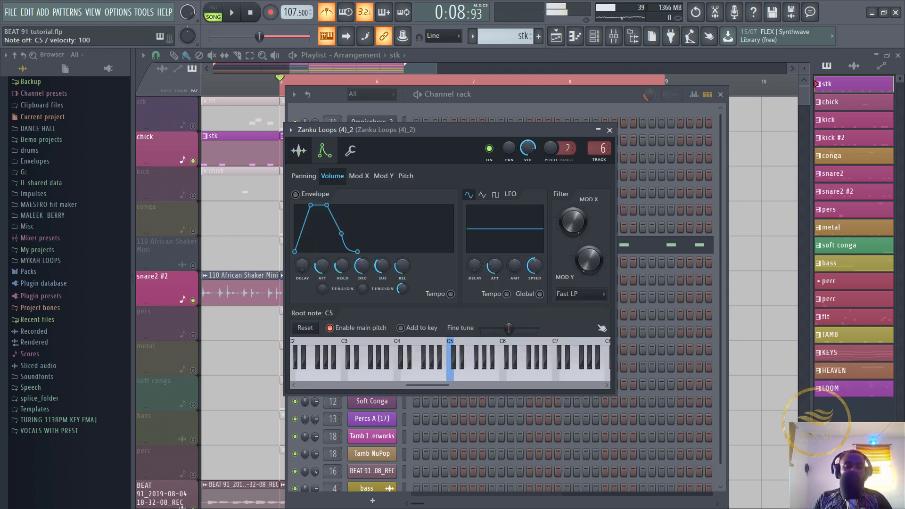
left_click(298, 150)
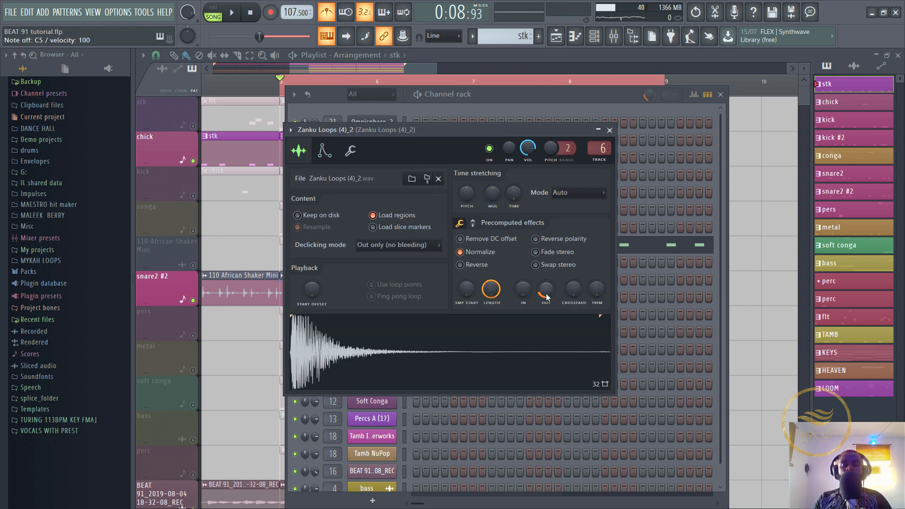
left_click(363, 355)
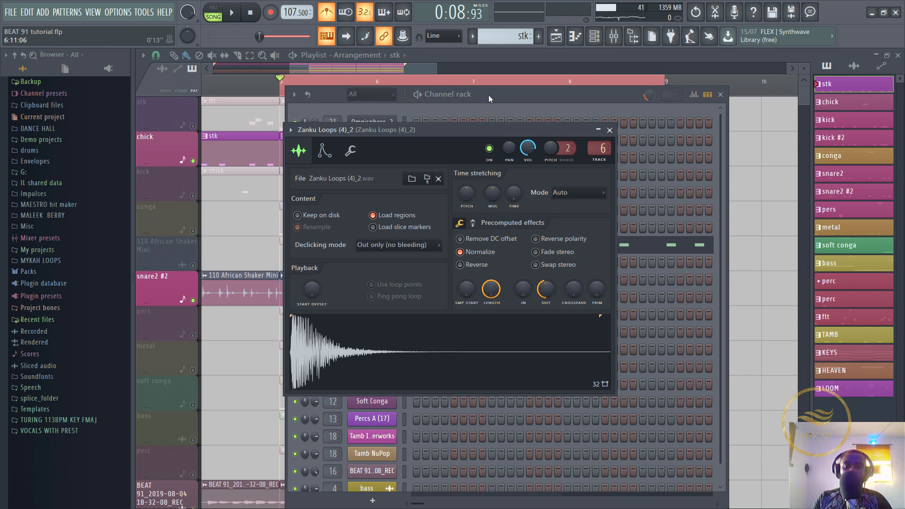
key("Escape")
Shorten all of the stk pattern's C5 notes to very short hits while the song plays, and return to the playlist.
left_click(434, 247)
key("space")
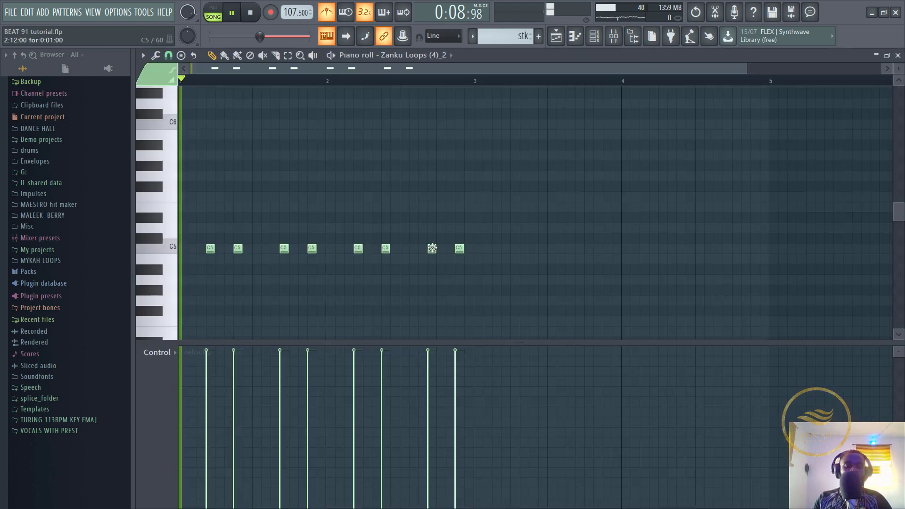
key("ctrl+a")
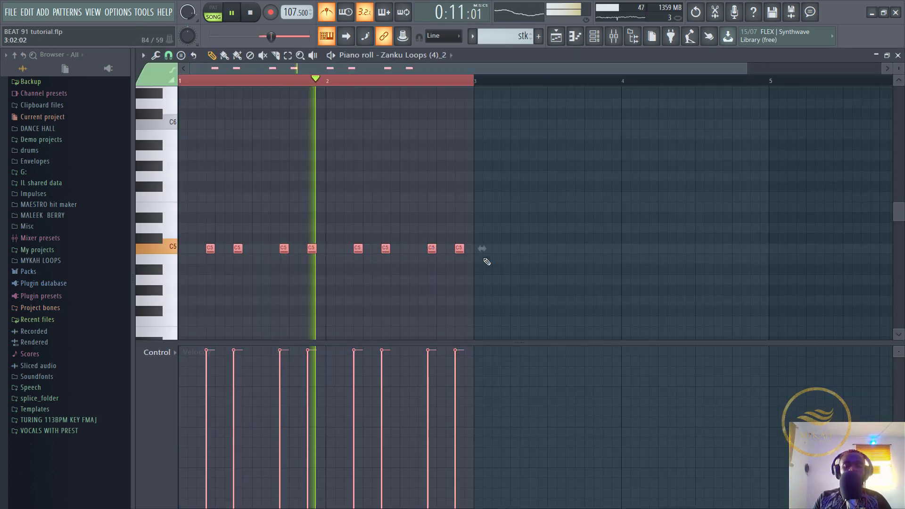
left_click_drag(463, 248, 259, 262)
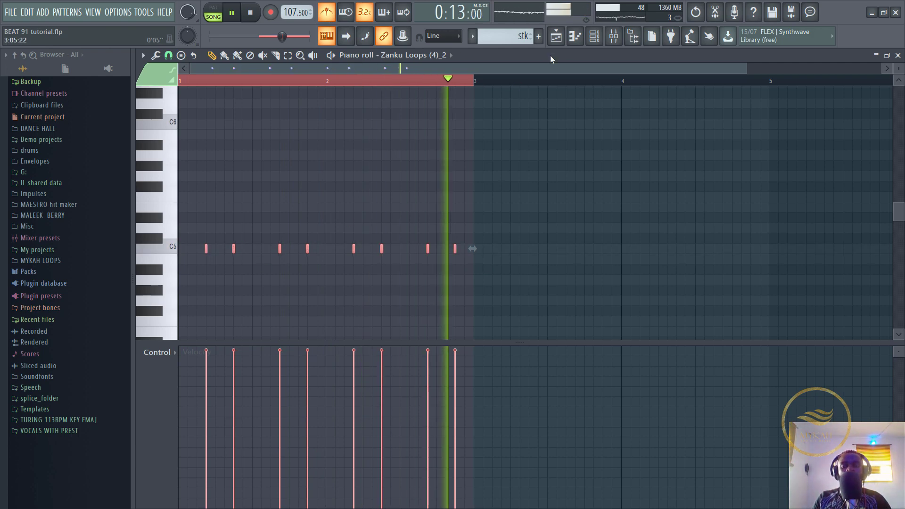
key("F6")
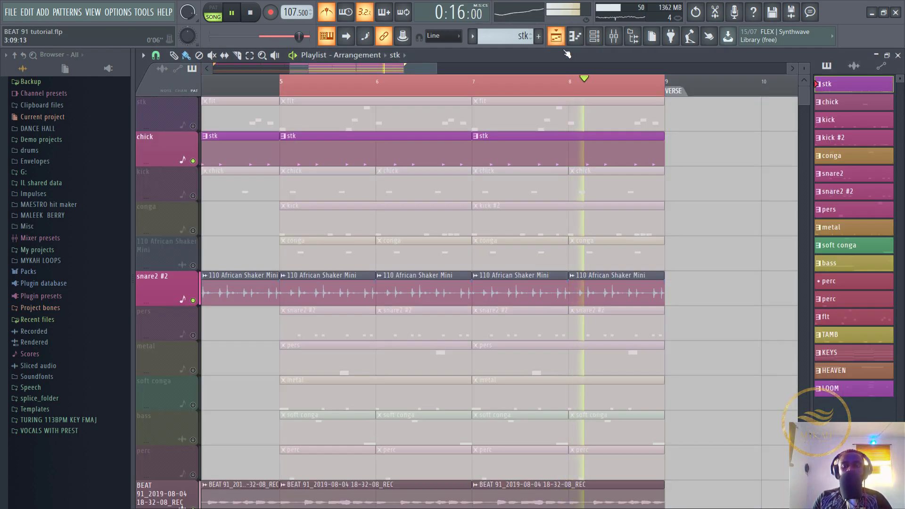
left_click(556, 35)
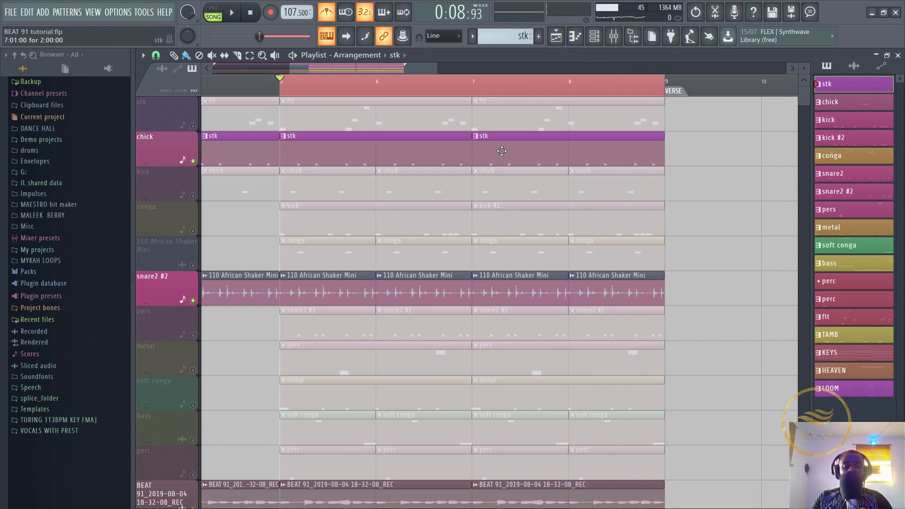
Unmute the playlist track holding the conga clips, and play the song with the conga pattern's notes open.
scroll(247, 227, "down", 5)
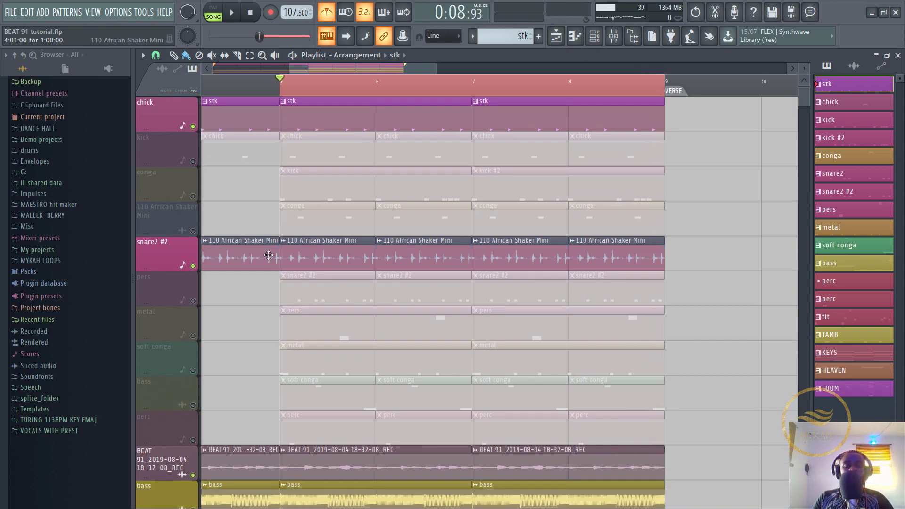
scroll(264, 254, "up", 4)
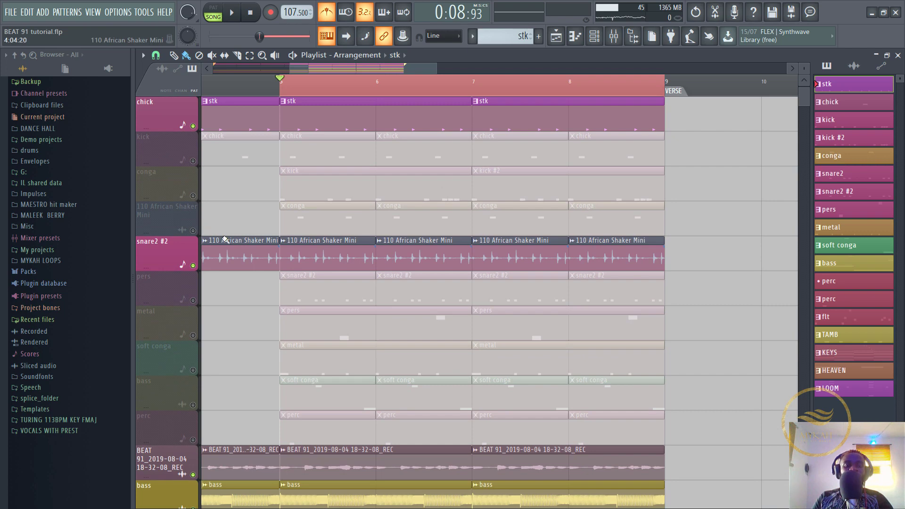
left_click(194, 231)
double_click(301, 227)
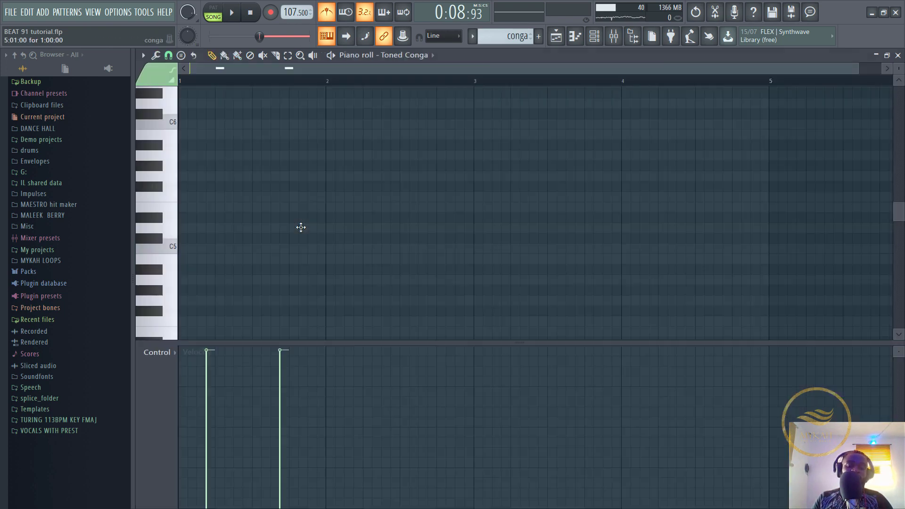
key("space")
Open the Toned Conga channel's settings and show its sample waveform.
left_click(594, 42)
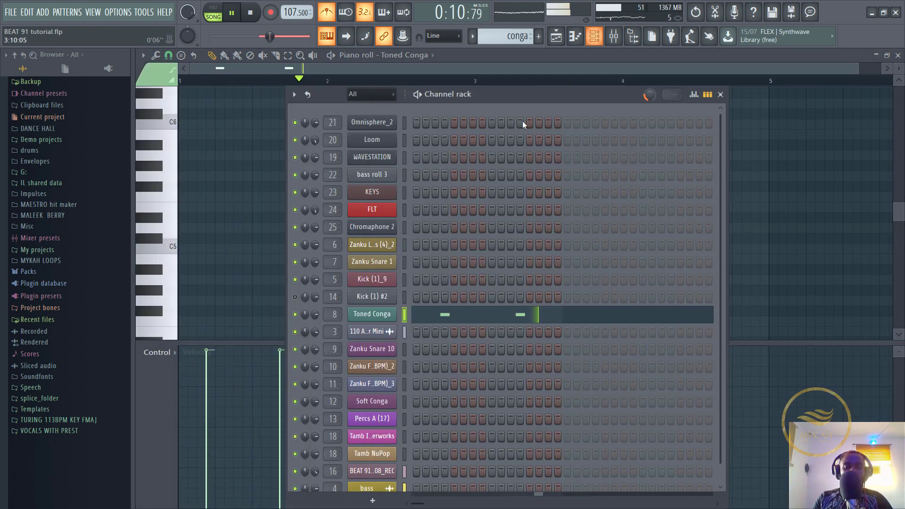
left_click(372, 314)
key("space")
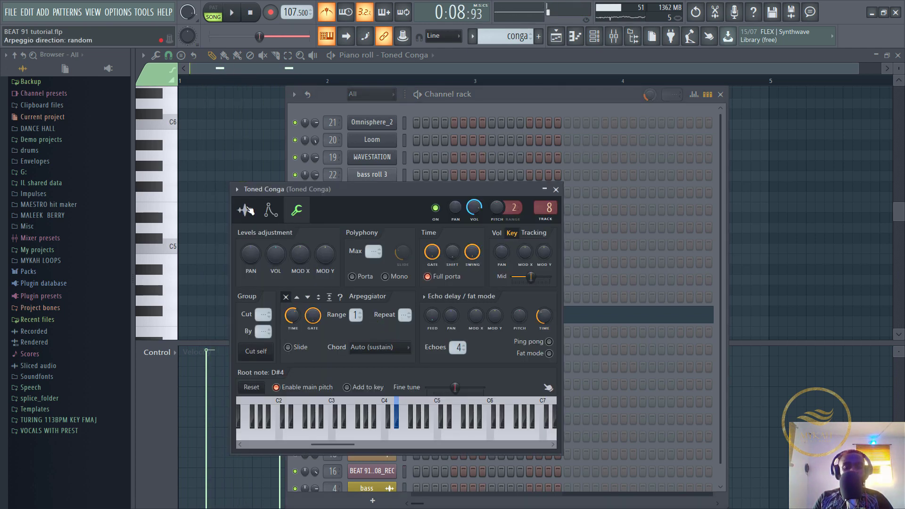
left_click(247, 210)
left_click_drag(438, 311, 508, 256)
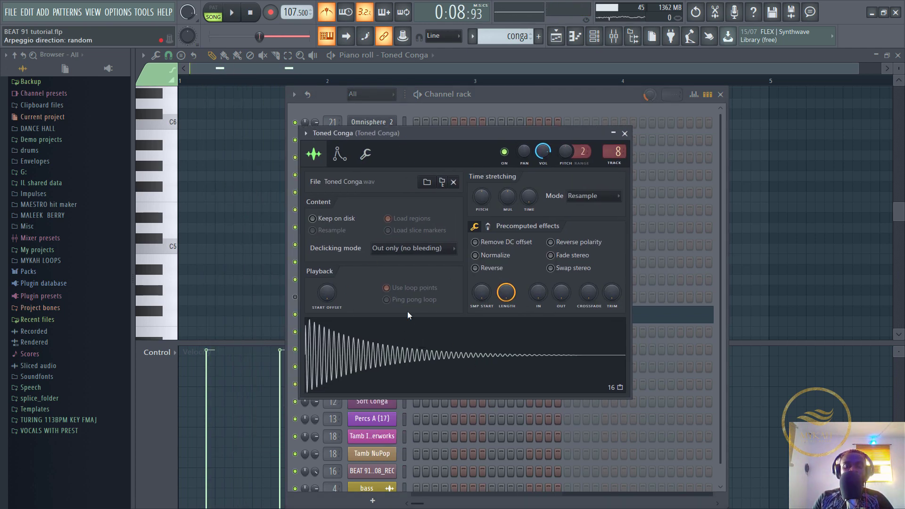
Add a slight precomputed fade-out to the Toned Conga sample and play the arrangement in the playlist.
left_click(339, 154)
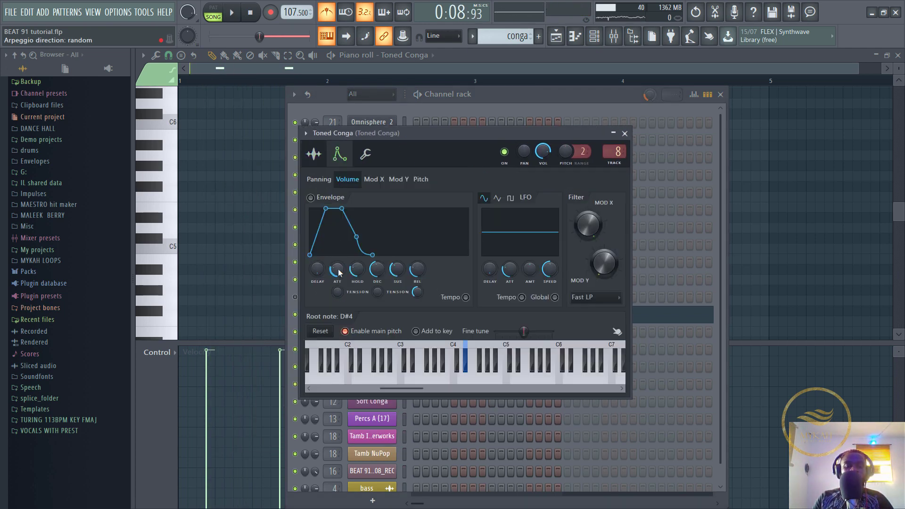
left_click(313, 154)
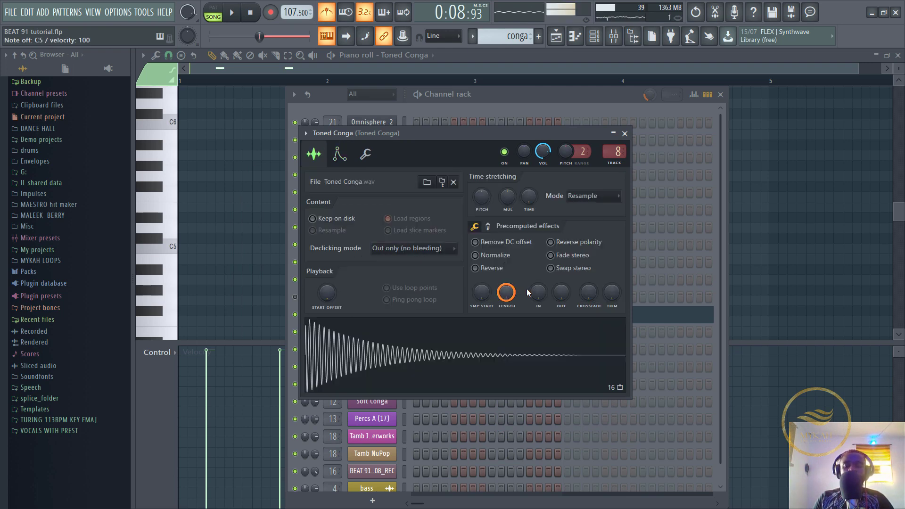
key("space")
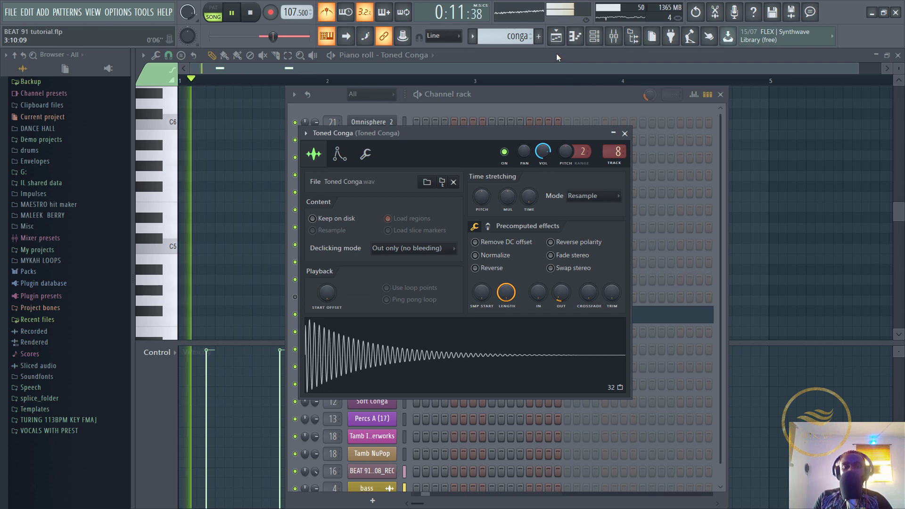
left_click(556, 36)
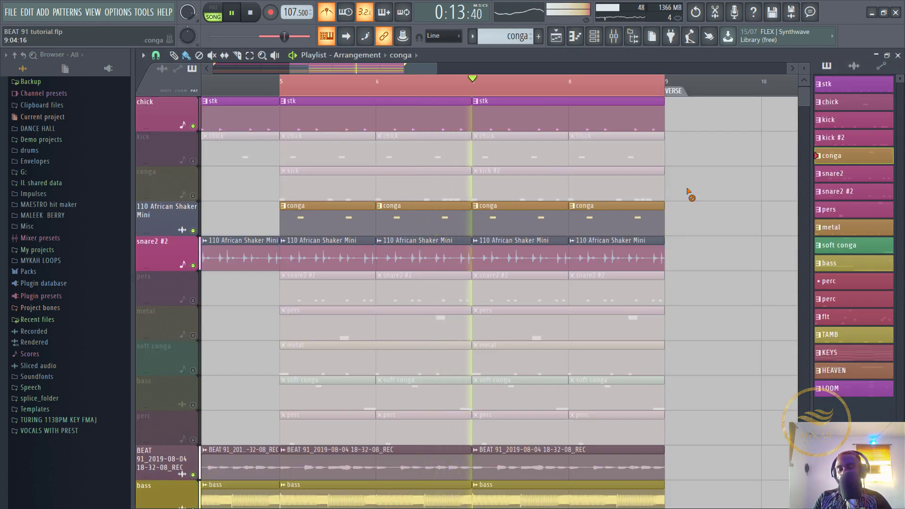
scroll(697, 245, "down", 3)
scroll(646, 246, "down", 2)
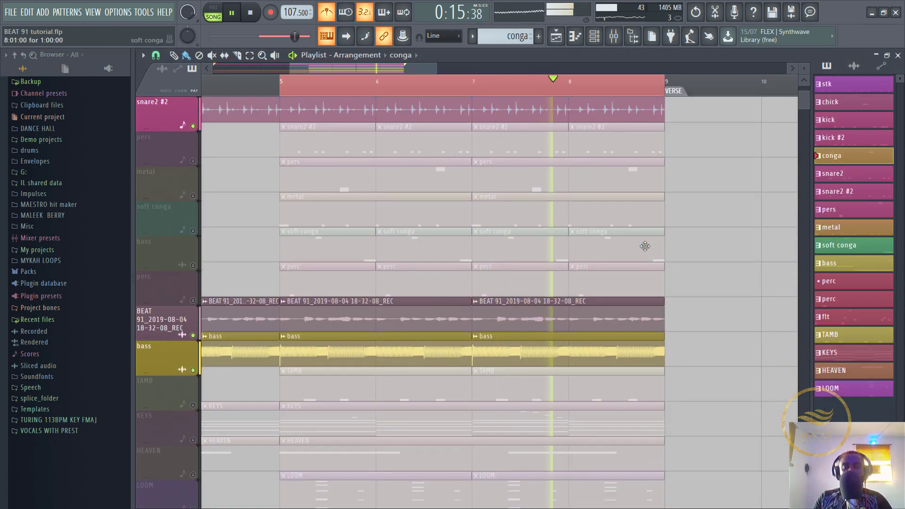
key("space")
Delete the Omnisphere_2 channel from the channel rack and play the arrangement again.
key("F6")
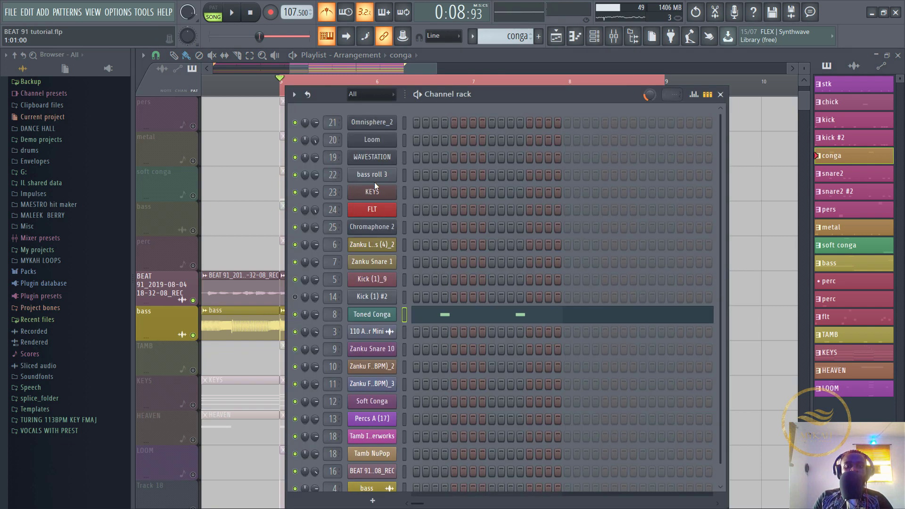
right_click(388, 127)
left_click(430, 226)
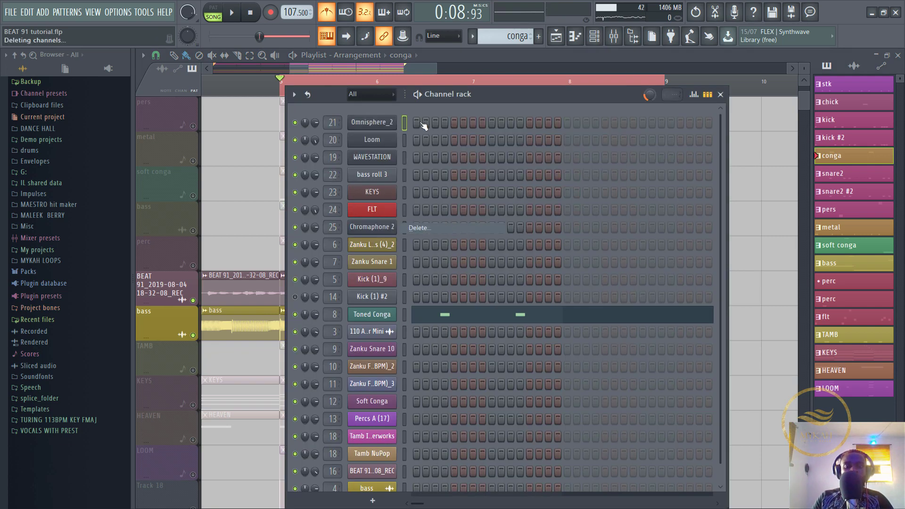
key("F6")
key("space")
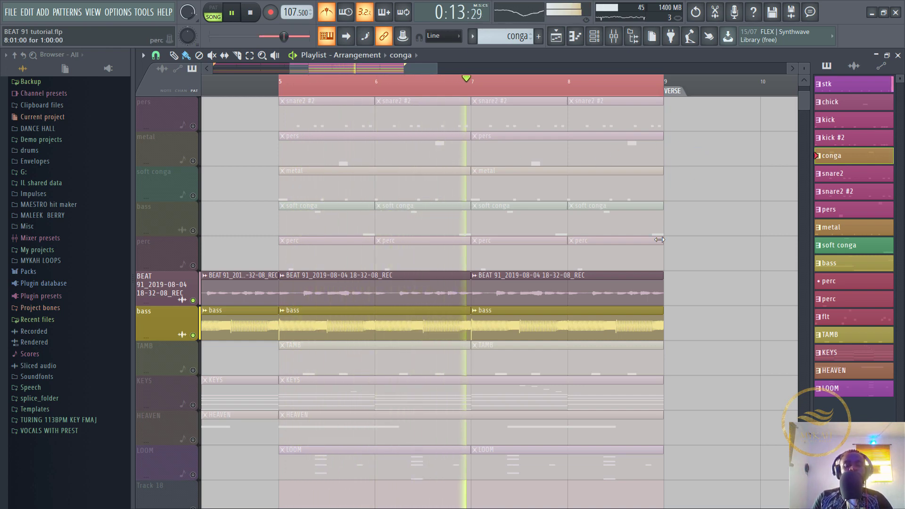
Stop playback and unmute the playlist track holding the LOOM clips.
scroll(659, 240, "down", 3)
key("space")
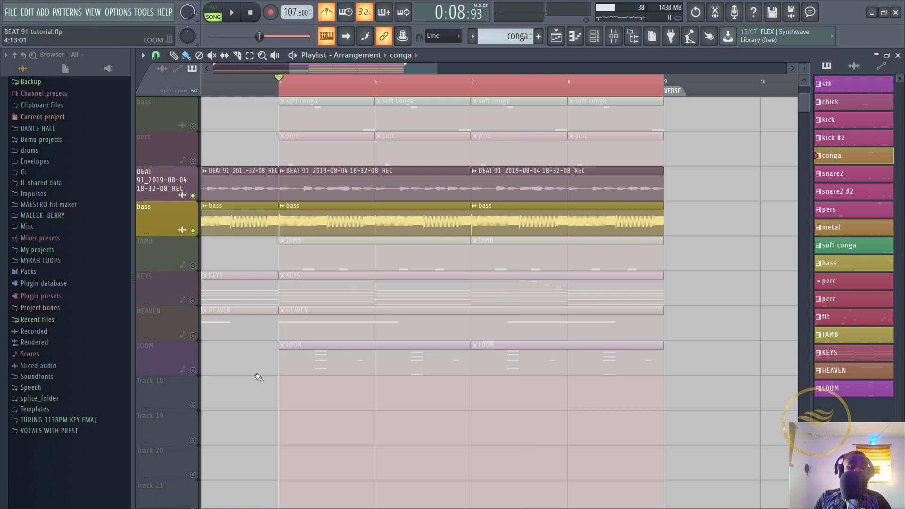
left_click(193, 370)
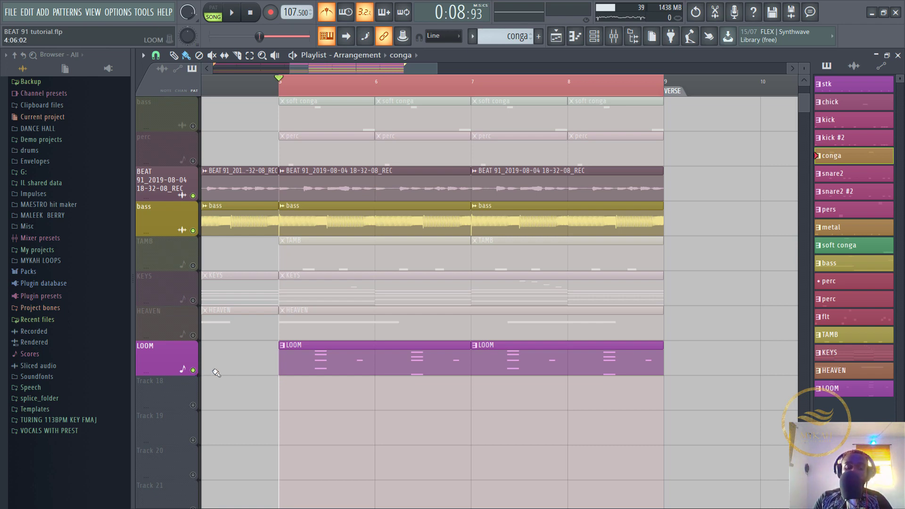
Open the Loom channel's plugin and play the arrangement to hear the LOOM part, closing the plugin during playback.
left_click(594, 38)
left_click(390, 125)
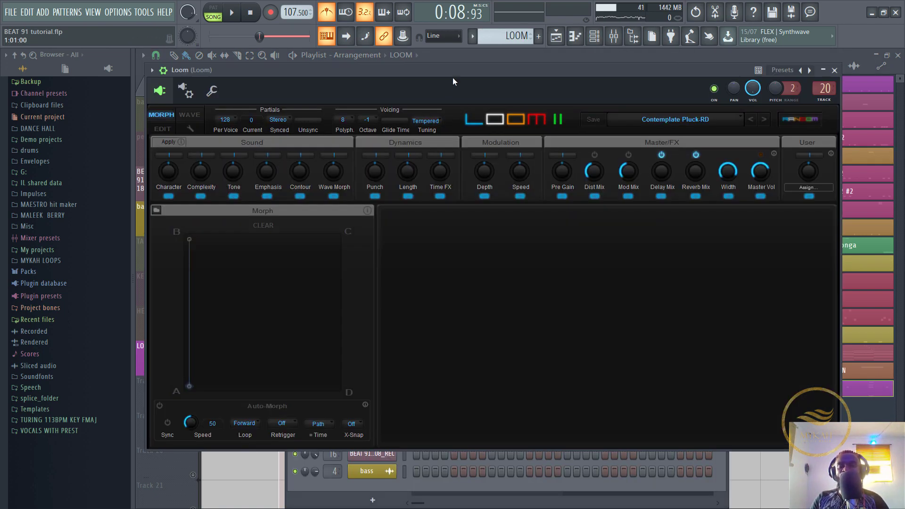
left_click_drag(452, 82, 453, 97)
key("space")
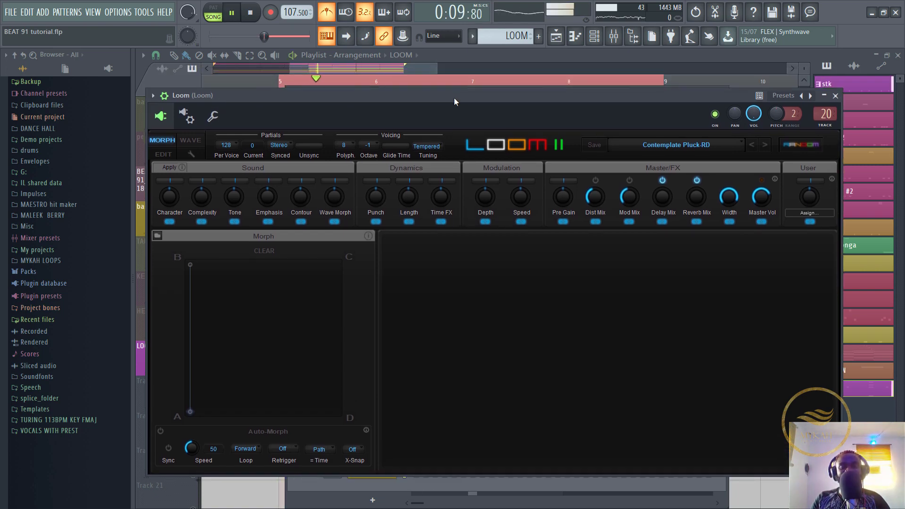
left_click(406, 70)
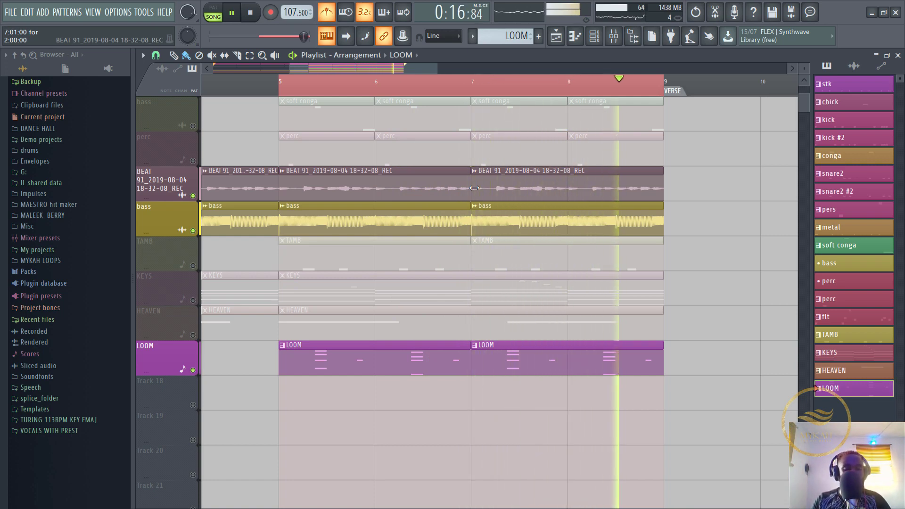
key("space")
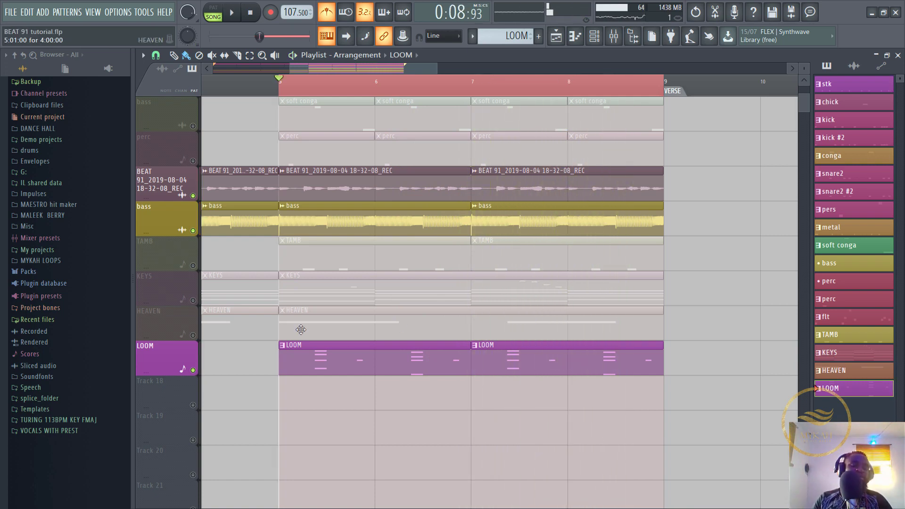
Reopen the Loom plugin, audition the LOOM pattern by itself and examine its notes in the piano roll.
left_click(594, 37)
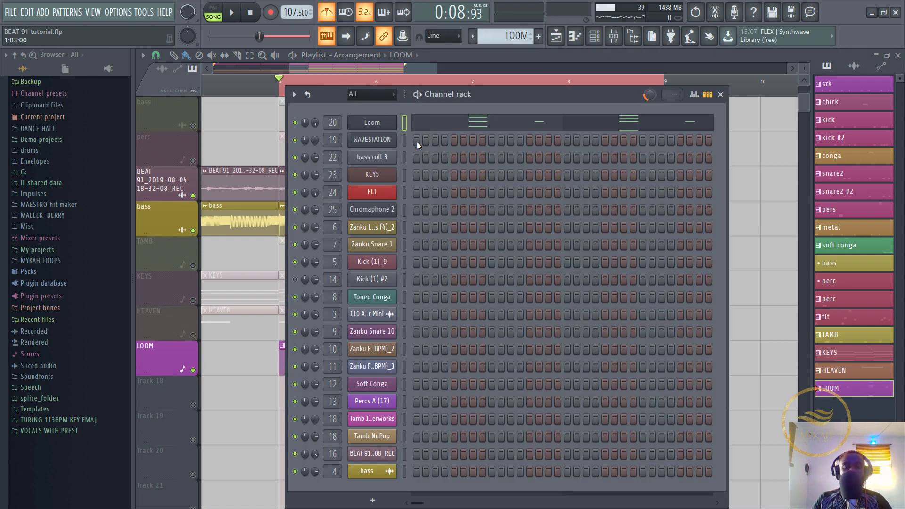
left_click(390, 125)
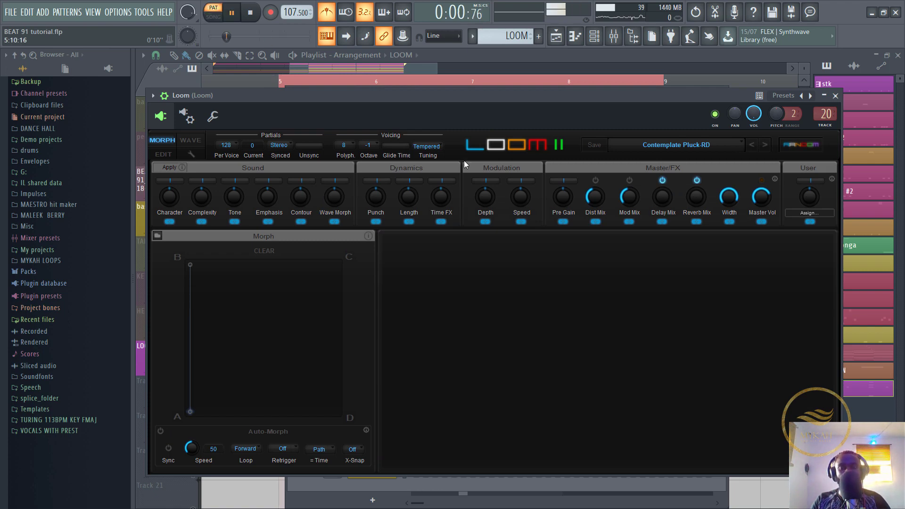
left_click(575, 37)
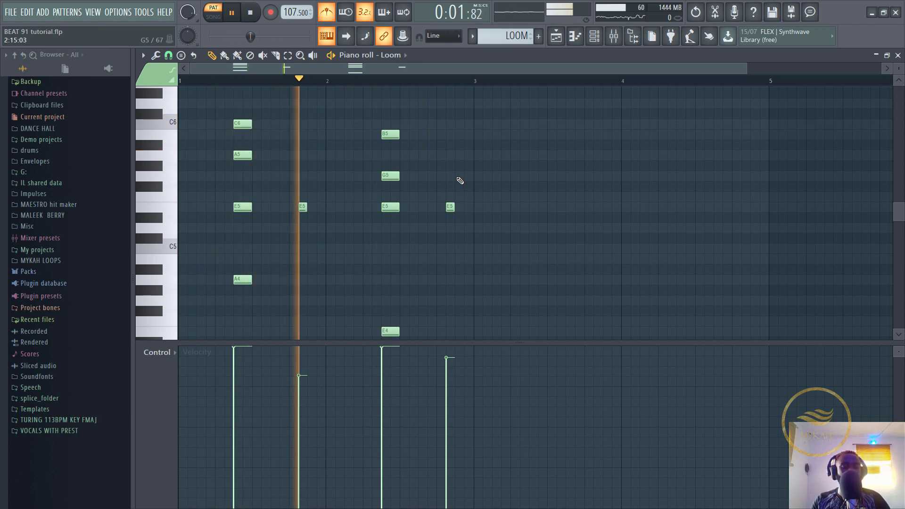
left_click(556, 36)
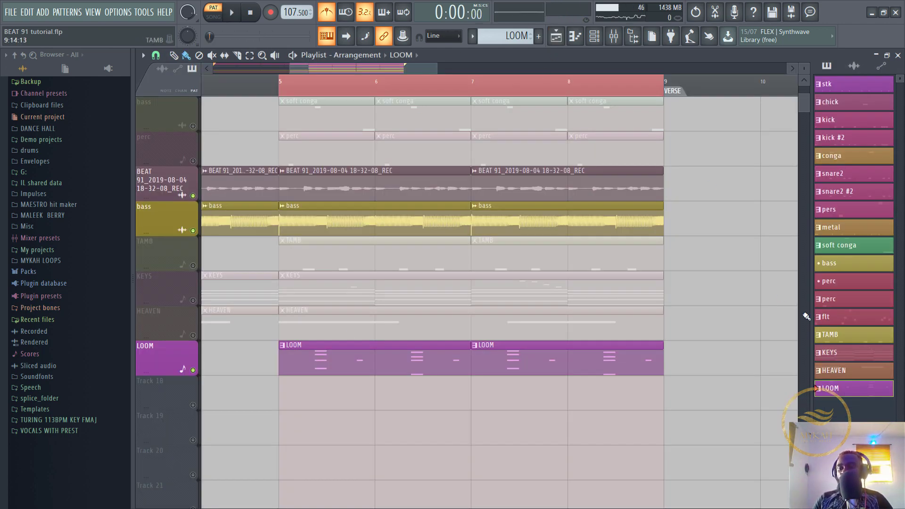
Render the LOOM pattern to audio, replacing its playlist clips, and play the arrangement.
right_click(838, 395)
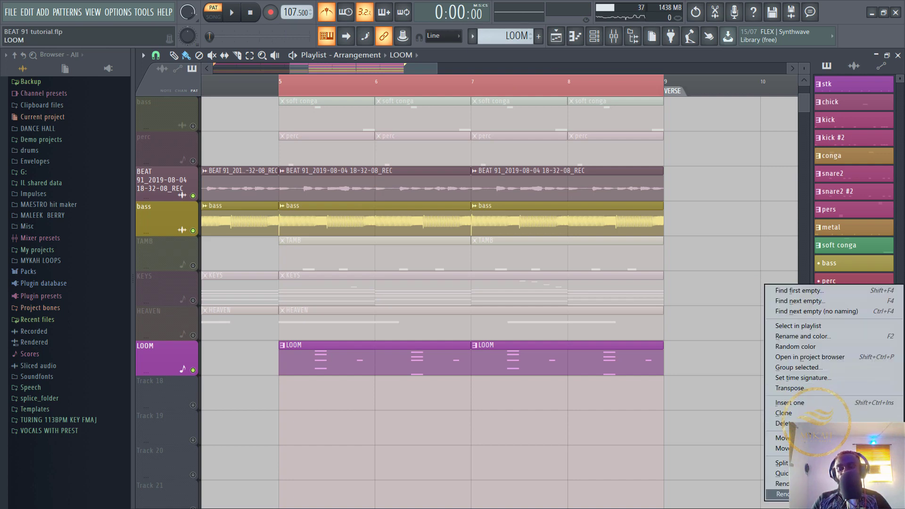
left_click(782, 494)
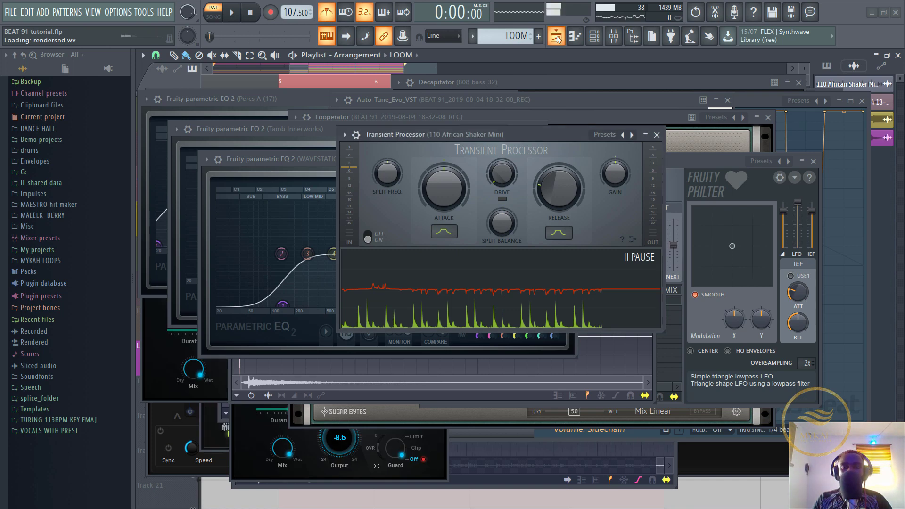
left_click(557, 38)
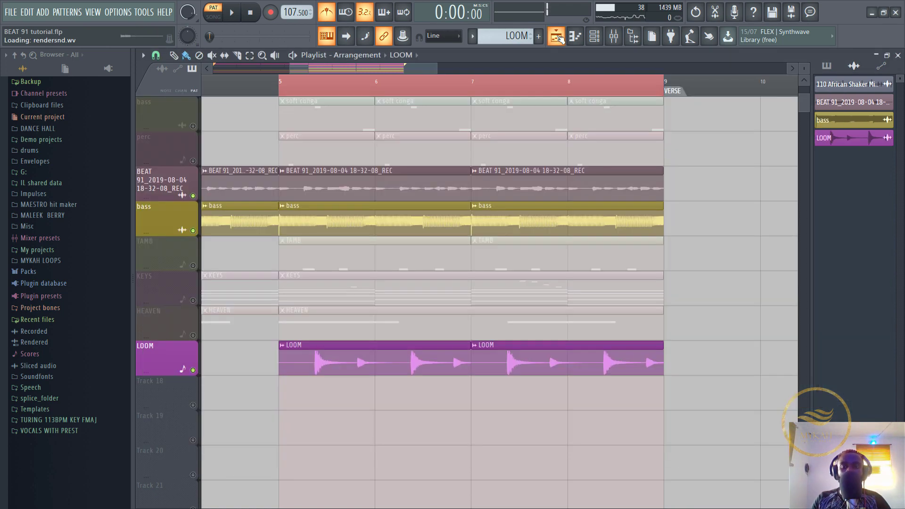
key("space")
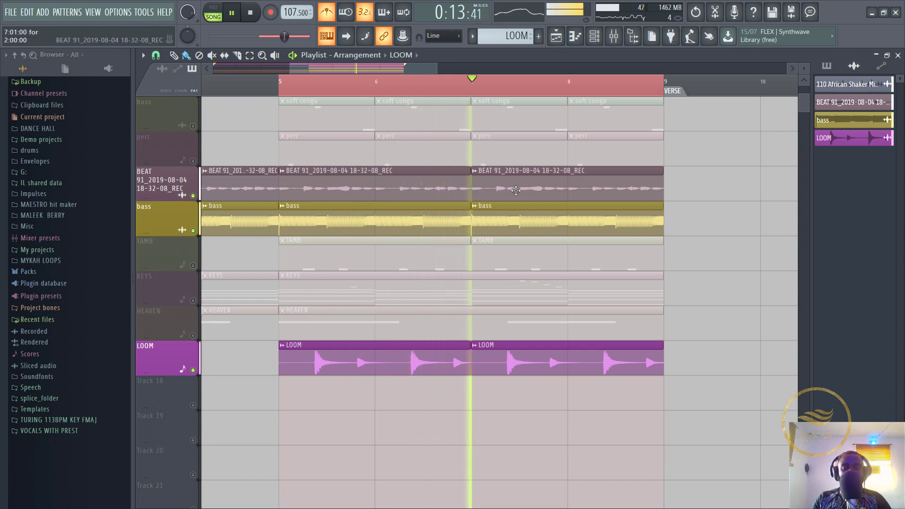
Pull the BEAT 91 recording's mixer track volume all the way down and play the arrangement without it.
left_click(499, 186)
key("space")
left_click(613, 36)
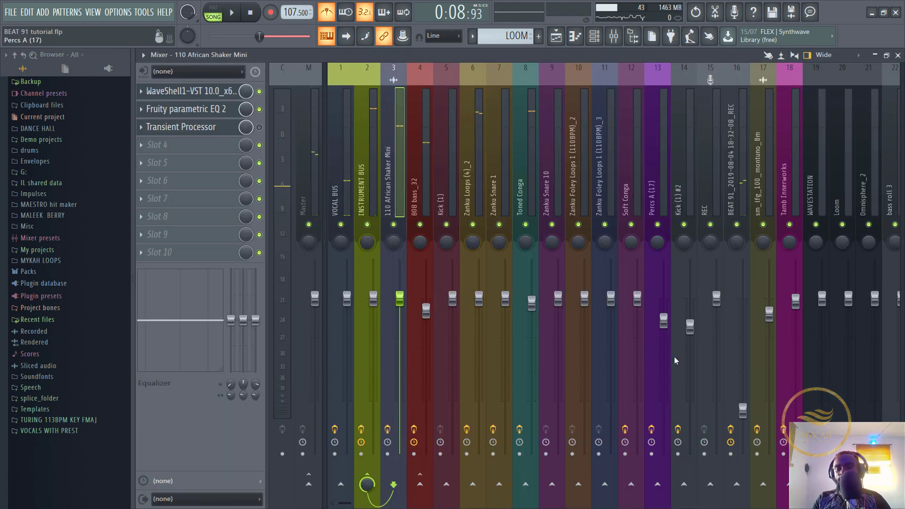
left_click(742, 414)
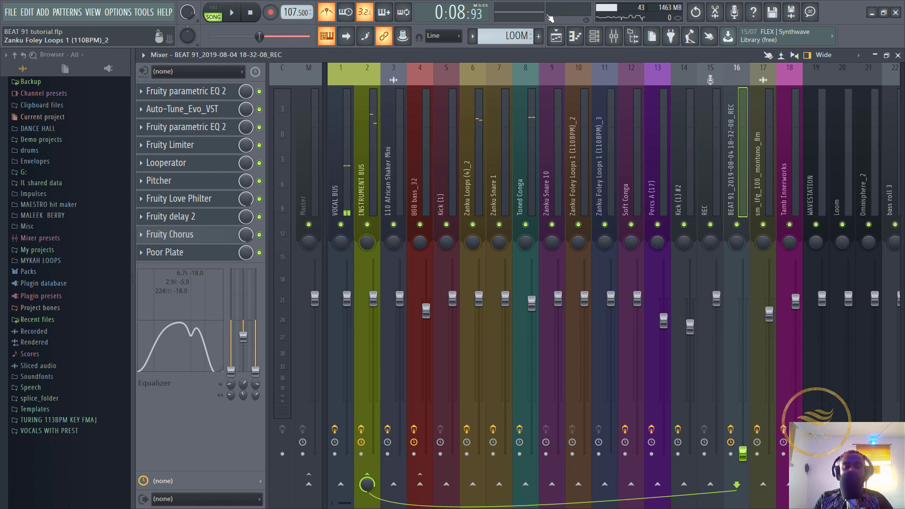
left_click(556, 36)
key("space")
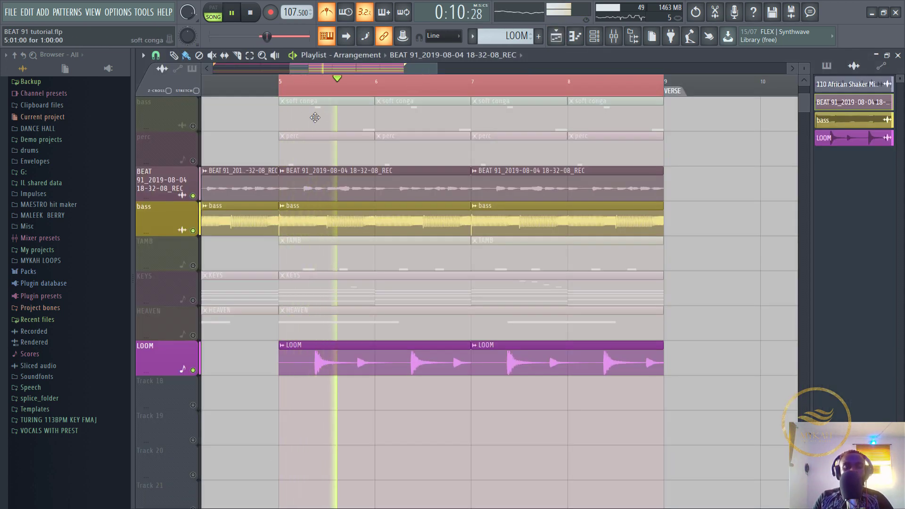
scroll(422, 66, "down", 2)
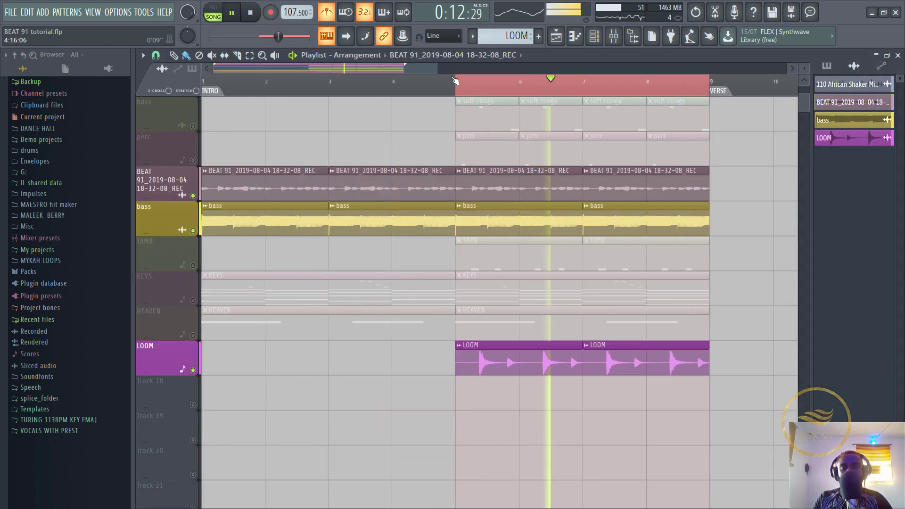
scroll(431, 69, "down", 1)
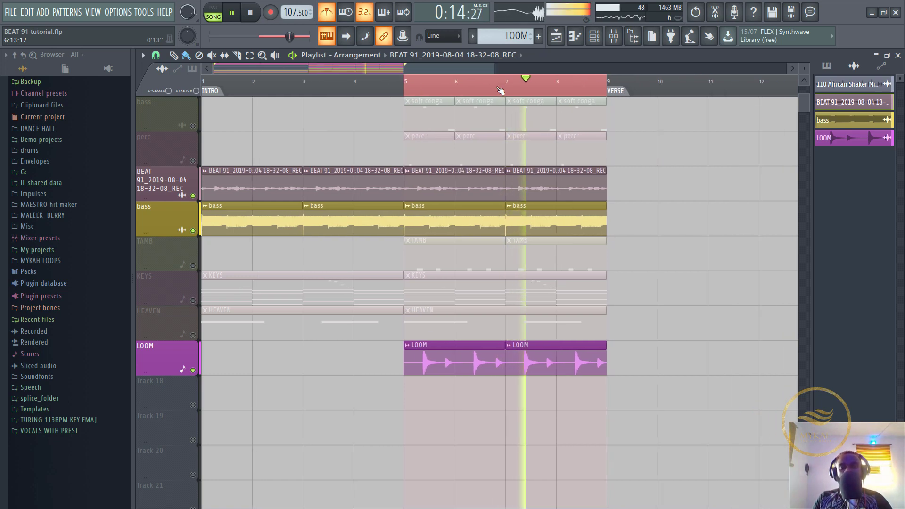
key("space")
Unmute the playlist track holding the chick clips, play the song and select the chick pattern.
scroll(501, 116, "up", 2)
scroll(501, 116, "up", 5)
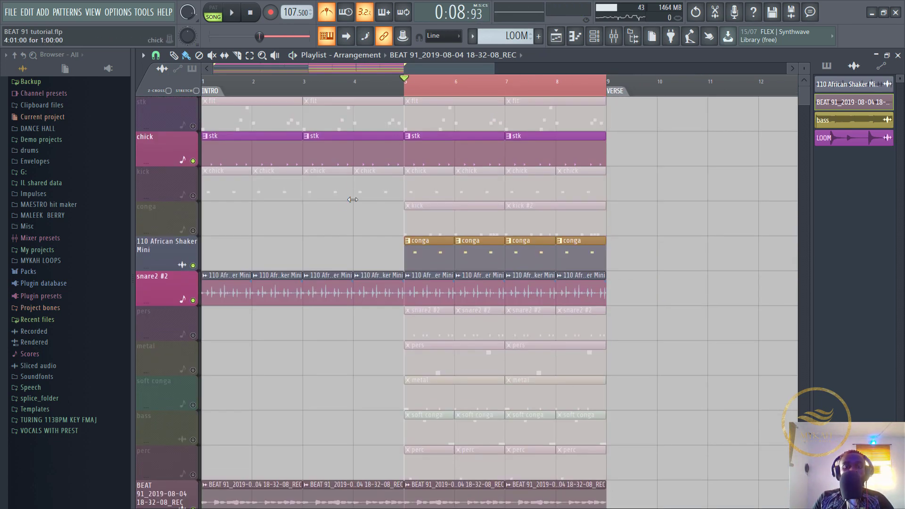
left_click(194, 196)
key("space")
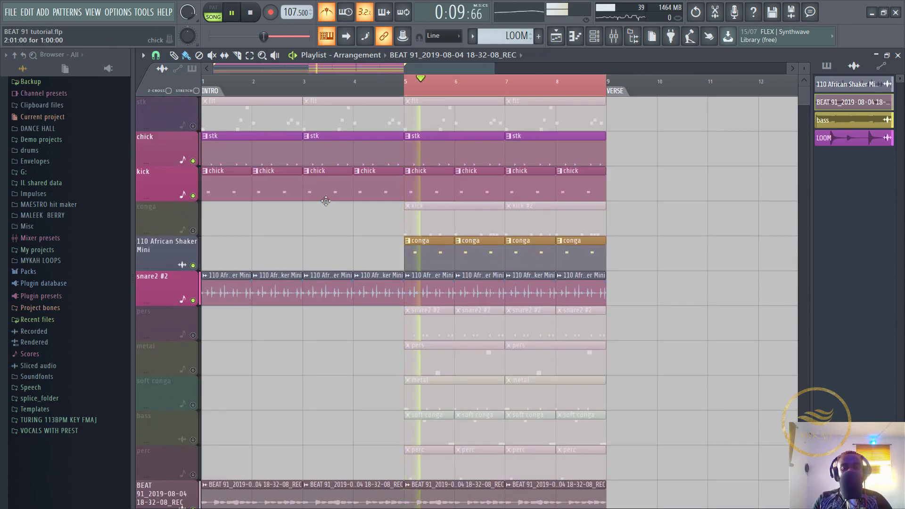
left_click(372, 186)
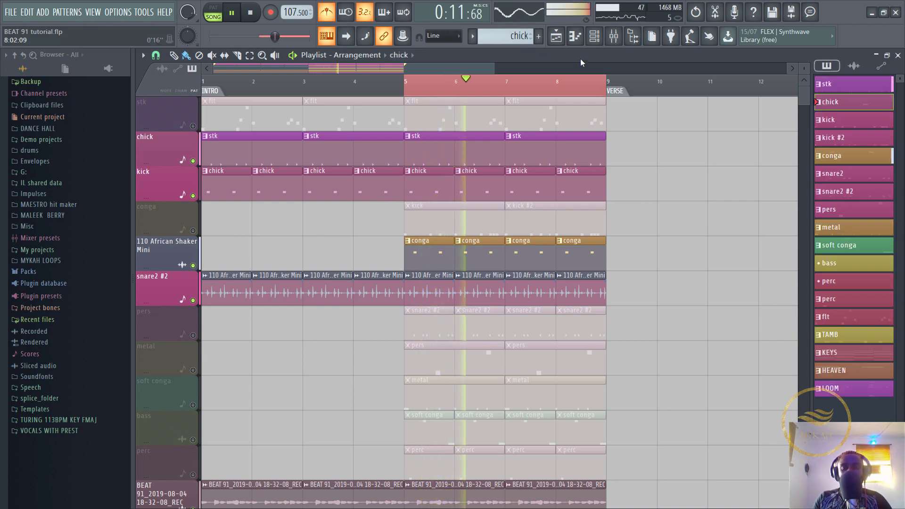
Open the Zanku Snare 1 channel's settings and examine its sample waveform and precomputed effects.
key("F6")
left_click(377, 245)
key("space")
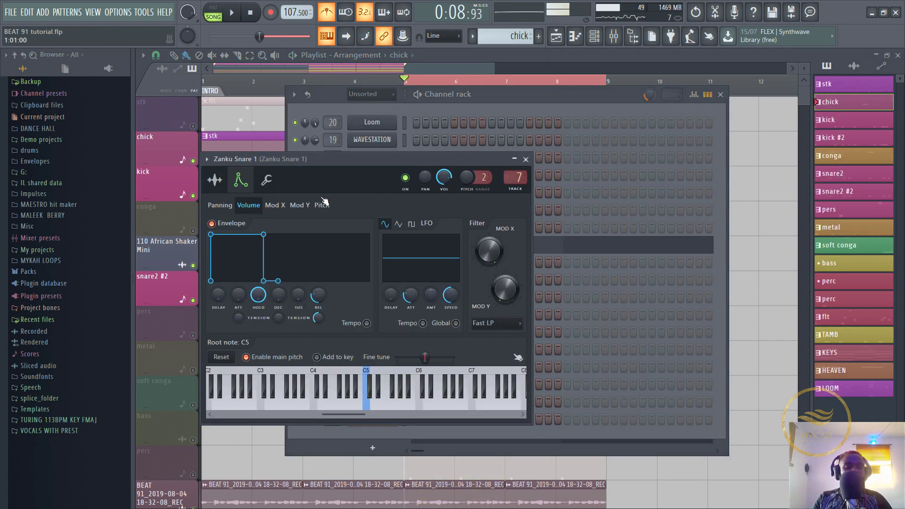
left_click_drag(331, 163, 575, 116)
left_click(290, 160)
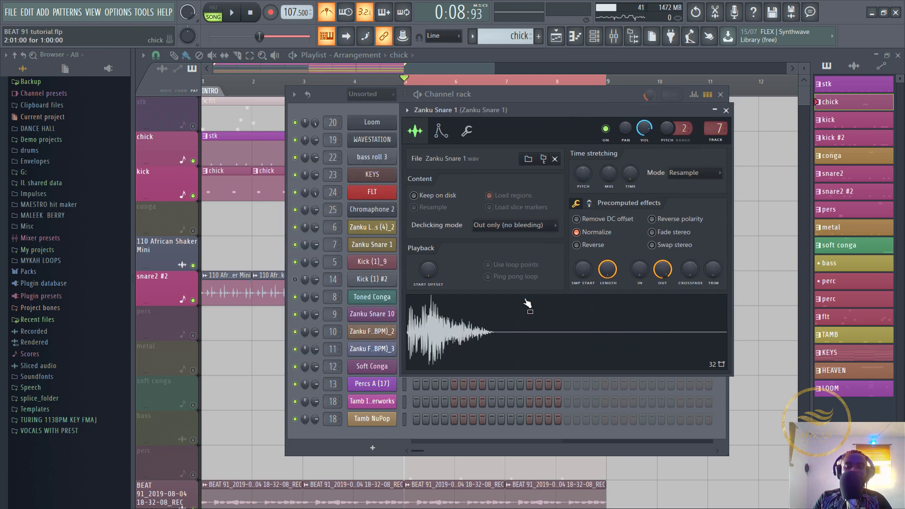
left_click(439, 141)
left_click(415, 132)
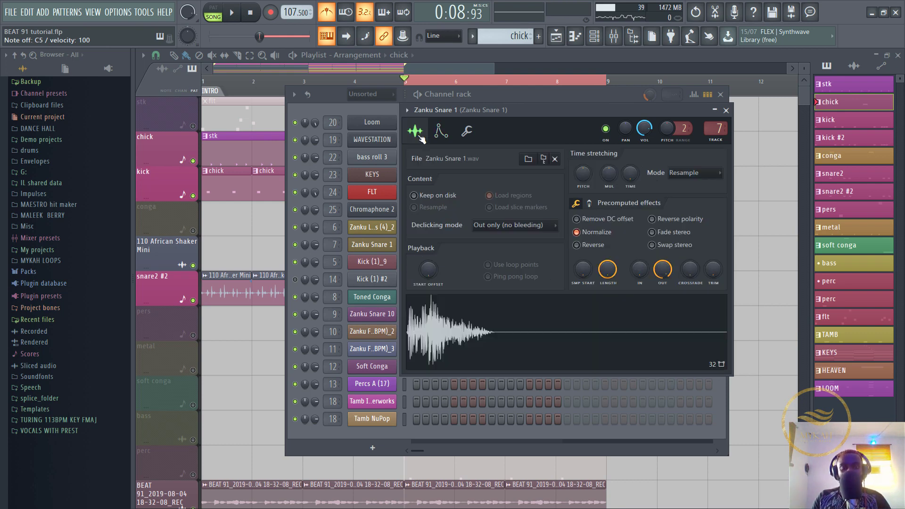
left_click(512, 60)
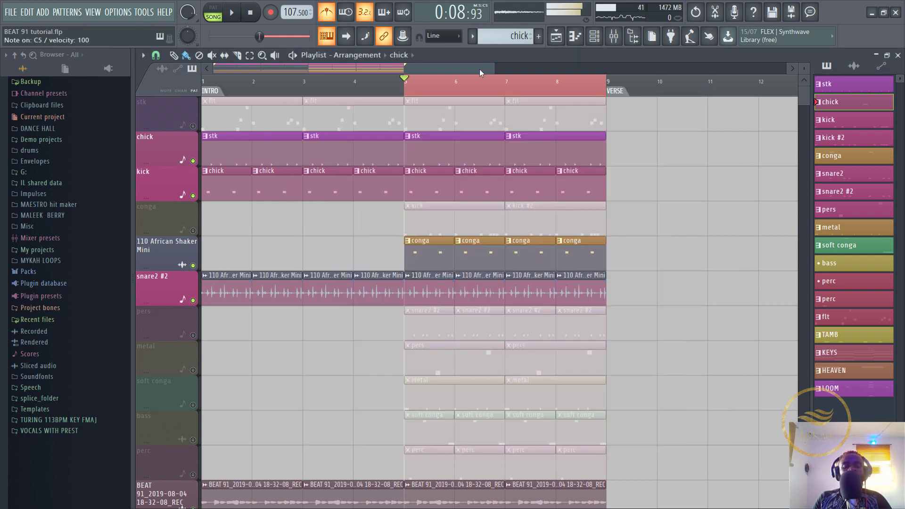
Unmute the playlist track holding the snare2 #2 clips and play it with the arrangement.
left_click(193, 335)
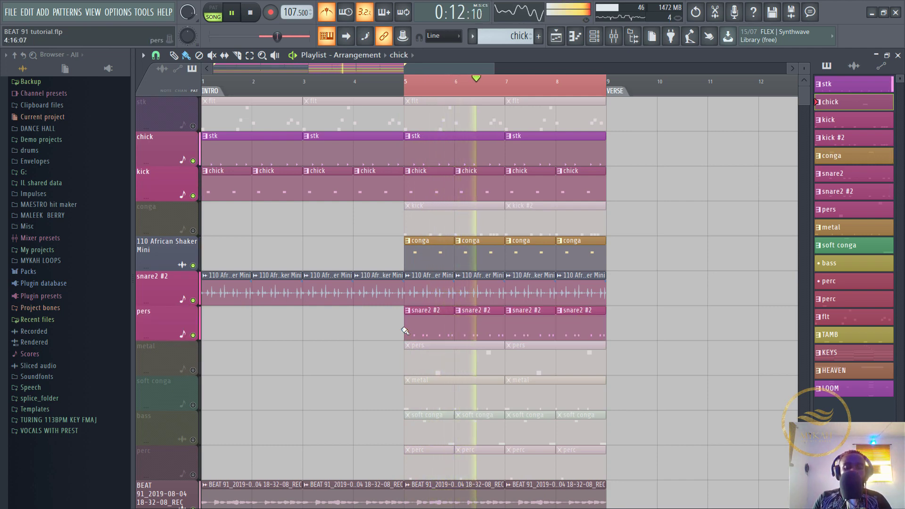
scroll(422, 307, "down", 3)
scroll(506, 36, "down", 6)
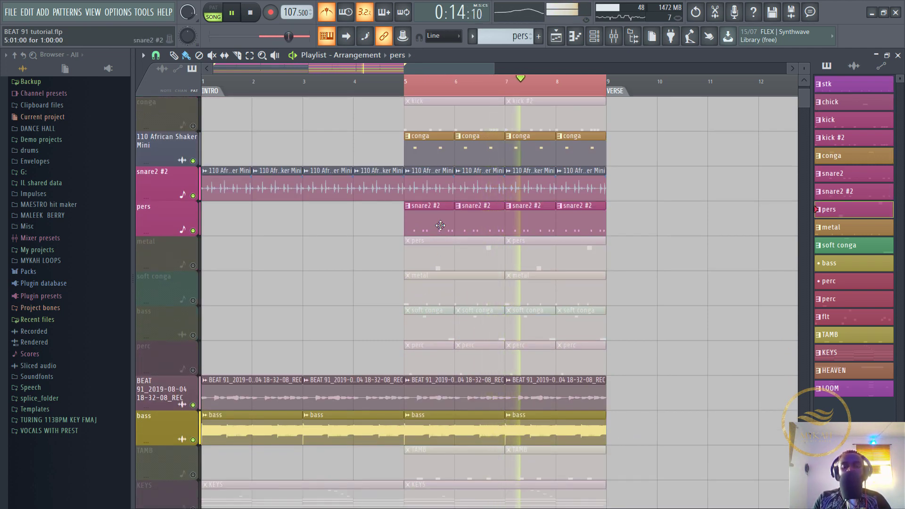
scroll(506, 36, "up", 1)
Open the Zanku Snare 10 channel's settings and examine its sample waveform.
left_click(597, 39)
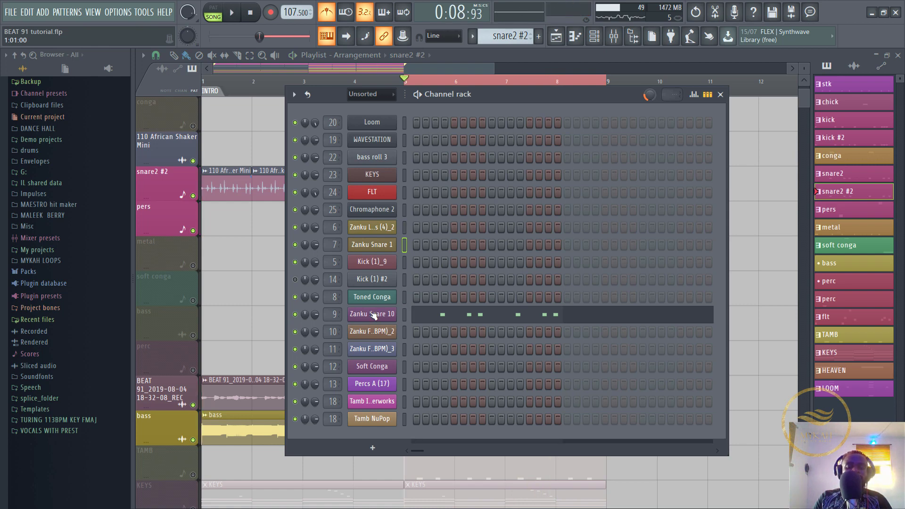
left_click(372, 314)
left_click(157, 124)
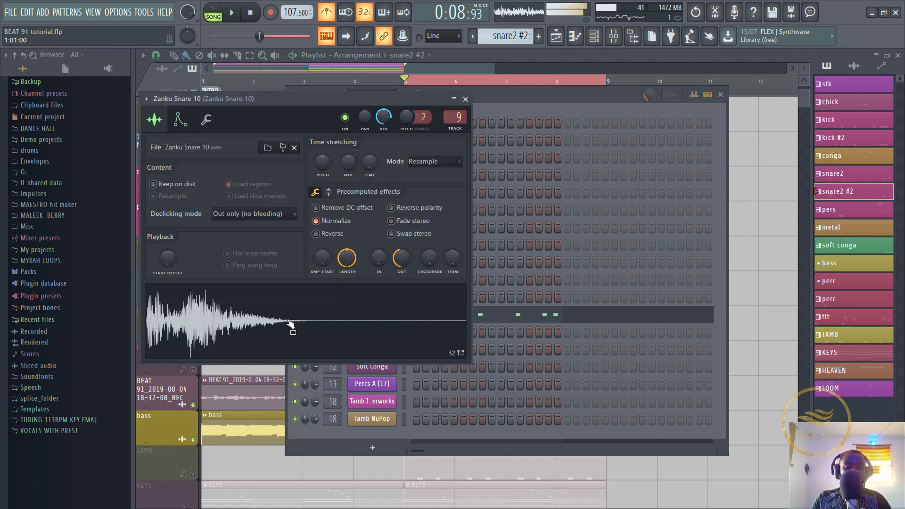
left_click(462, 70)
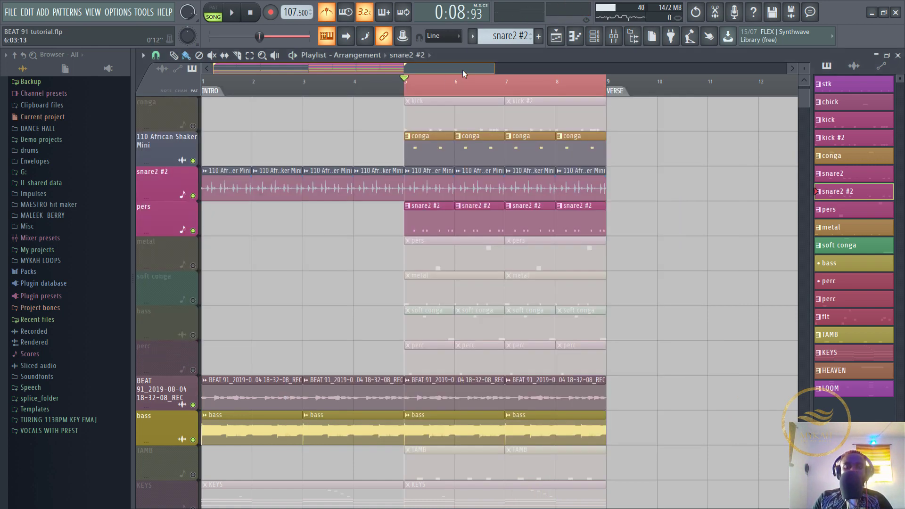
Unmute the playlist track holding the pers clips and play it with the arrangement.
key("space")
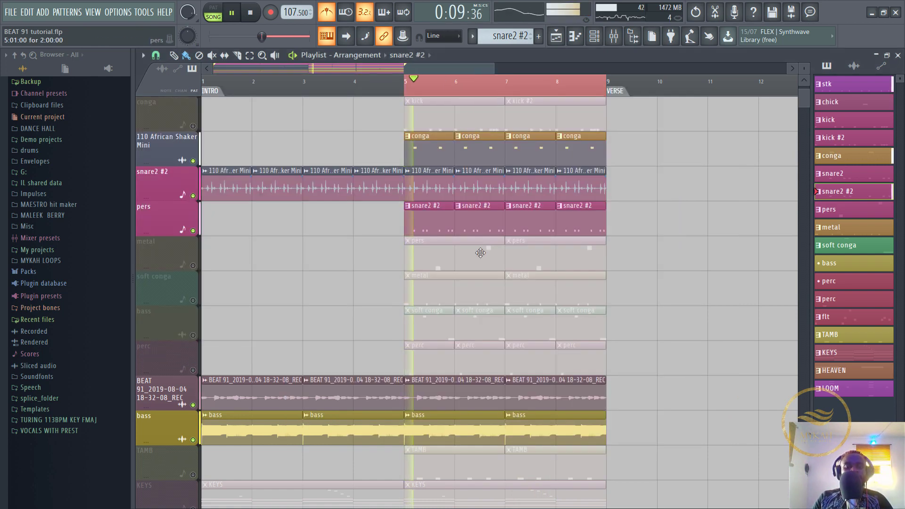
left_click(193, 266)
key("space")
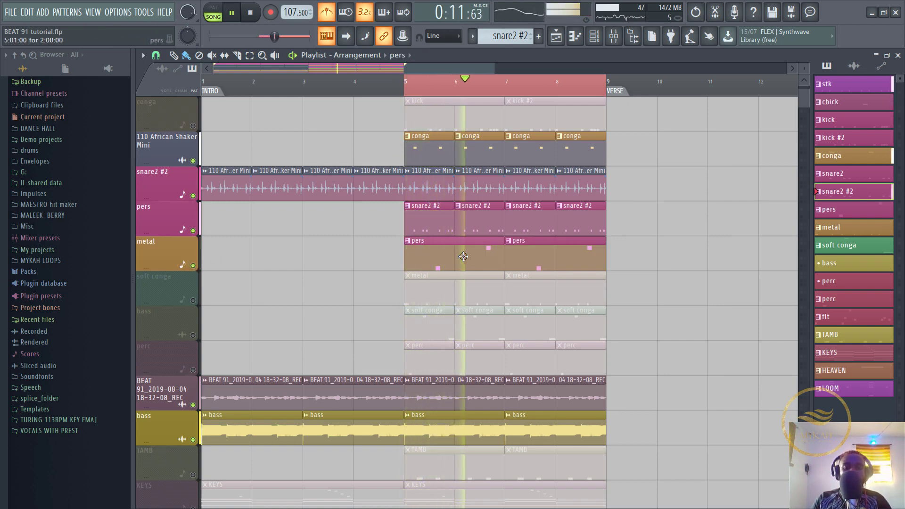
Select the pers pattern and open the settings of its Zanku Foley Loops 1 (110BPM)_2 channel.
left_click(438, 245)
left_click(594, 35)
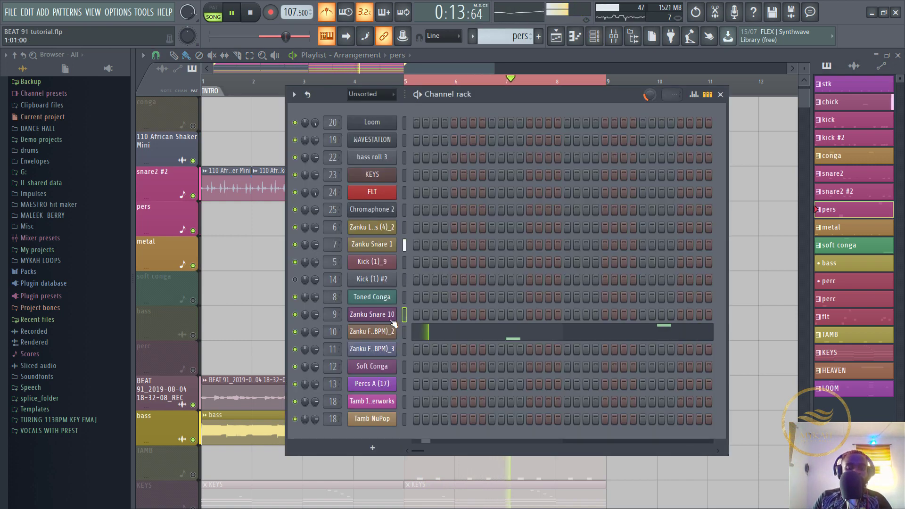
left_click(372, 331)
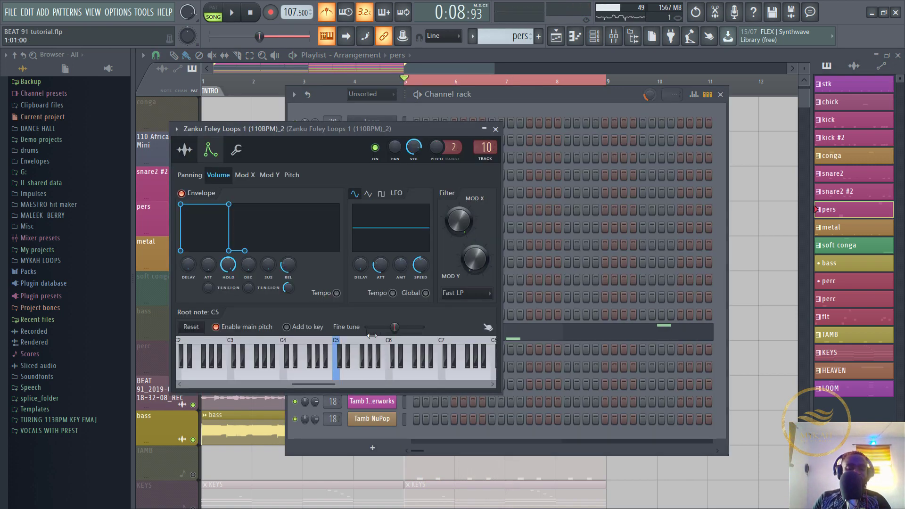
Examine the sample waveform of the Zanku Foley Loops 1 (110BPM)_2 channel, close its settings and play the arrangement.
left_click(184, 150)
left_click_drag(271, 128, 294, 126)
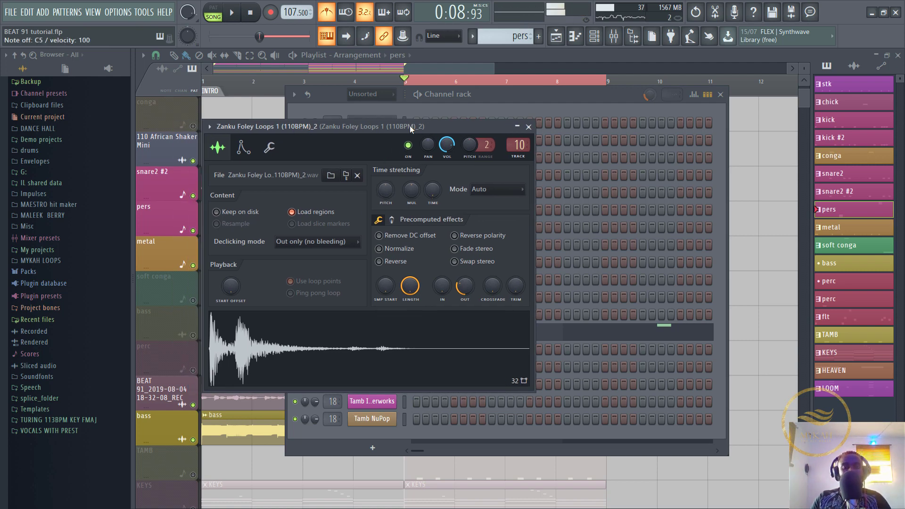
left_click(423, 73)
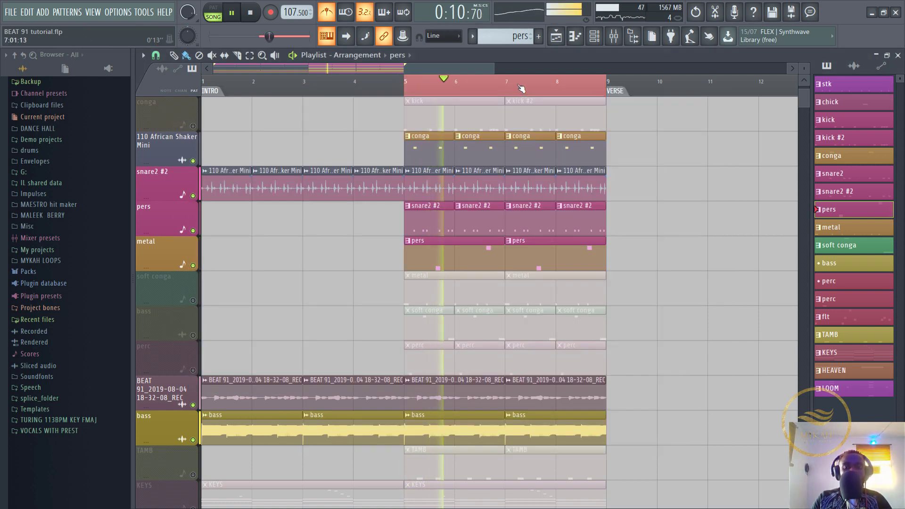
Unmute the playlist tracks holding the metal, soft conga and perc clips while the arrangement plays.
scroll(531, 125, "up", 2)
scroll(565, 189, "down", 3)
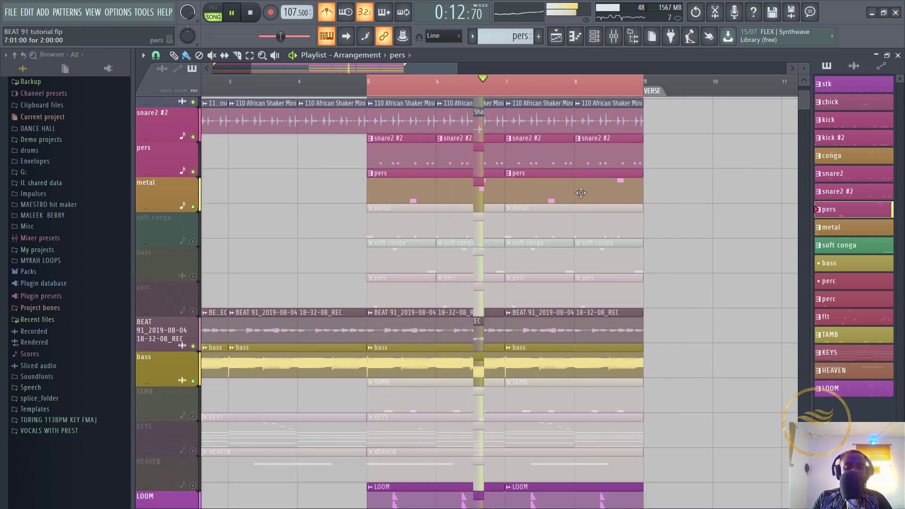
left_click(193, 196)
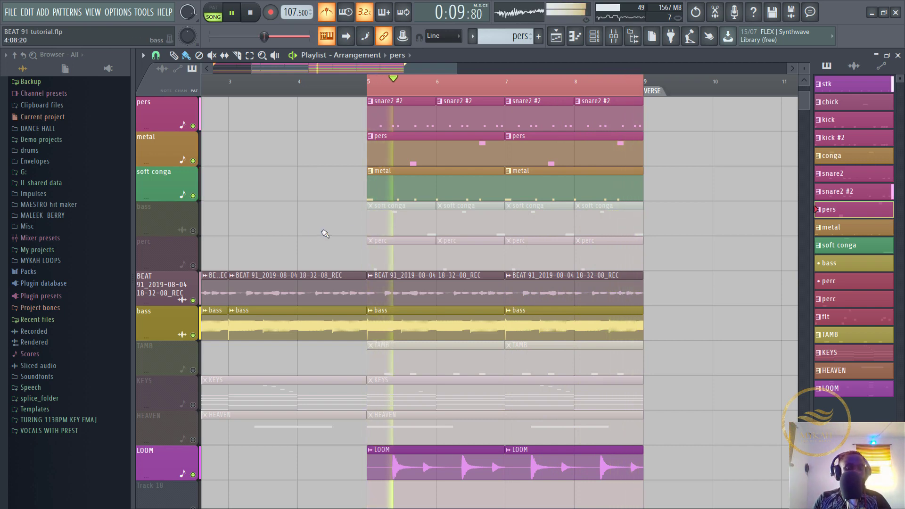
left_click(193, 231)
left_click(193, 265)
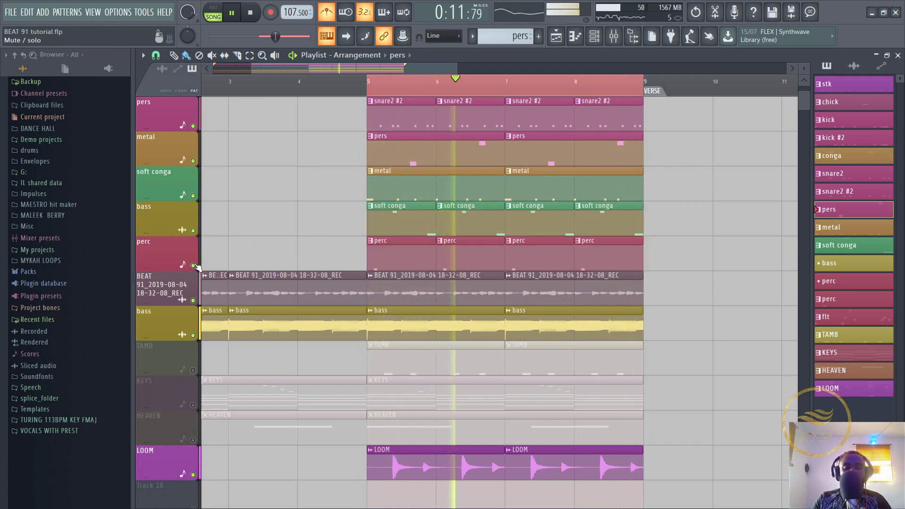
Stop playback and unmute the playlist track holding the kick and kick #2 clips.
scroll(430, 234, "down", 3)
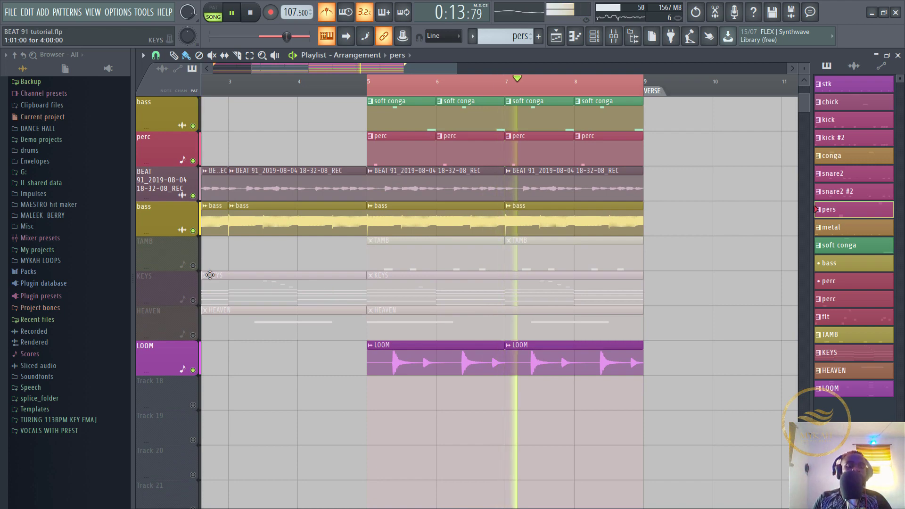
scroll(359, 238, "up", 9)
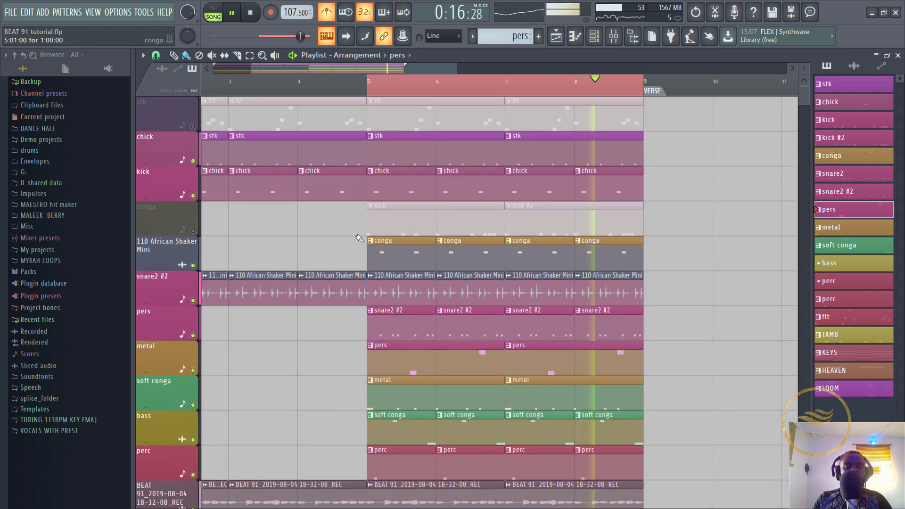
key("space")
left_click(193, 230)
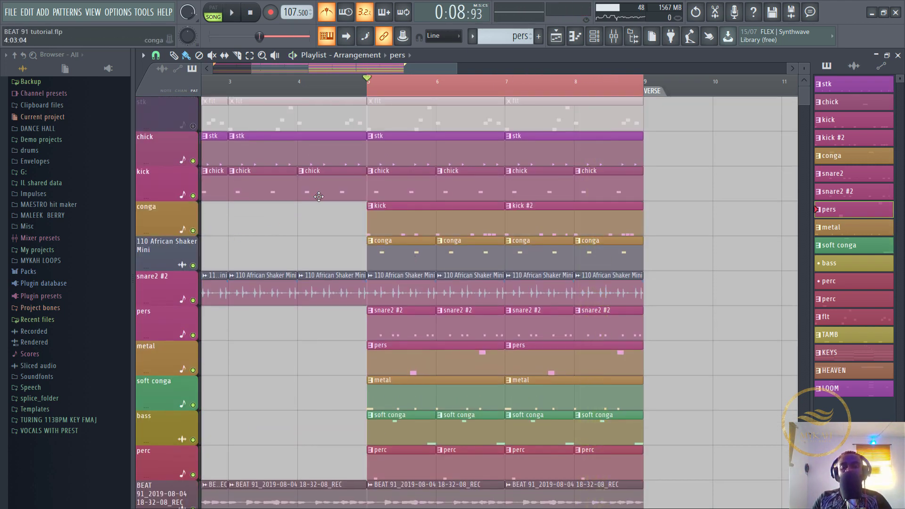
Examine the kick pattern's notes in the piano roll and the Kick (1)_9 channel's sample settings, playing the arrangement.
double_click(417, 225)
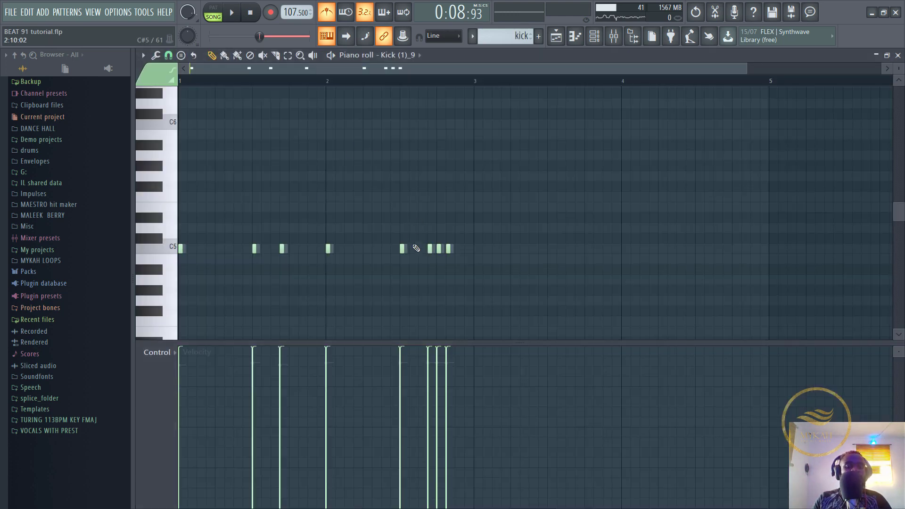
left_click(594, 36)
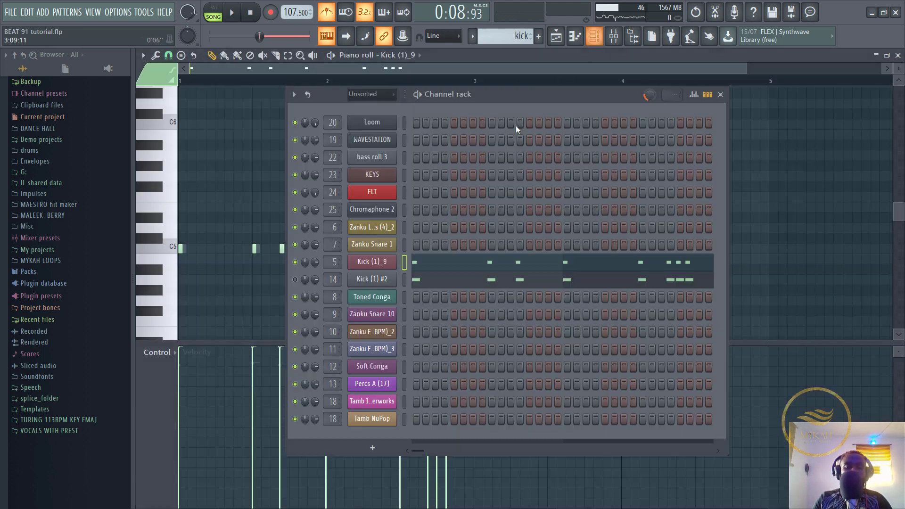
left_click(376, 262)
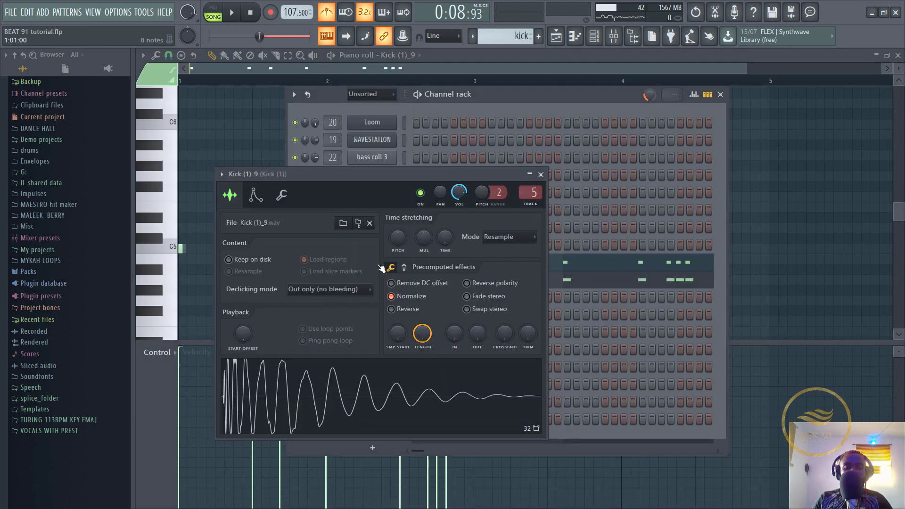
key("space")
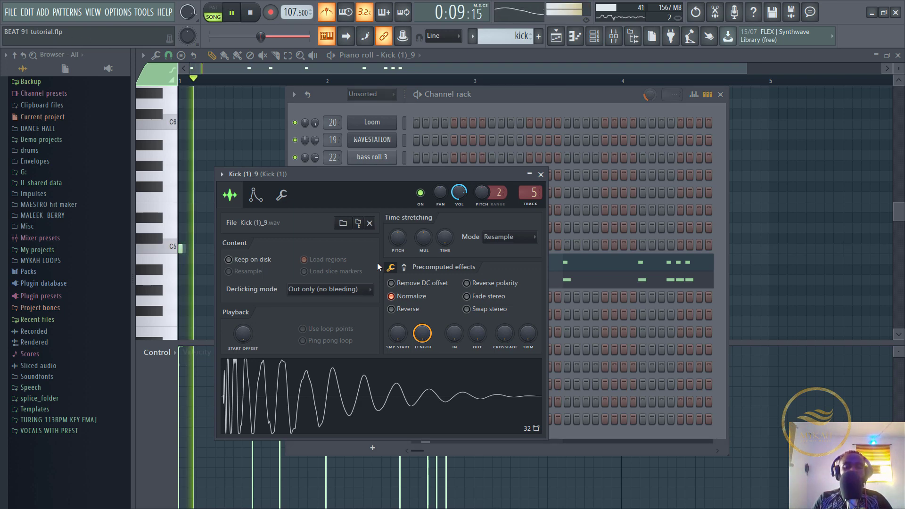
left_click(490, 71)
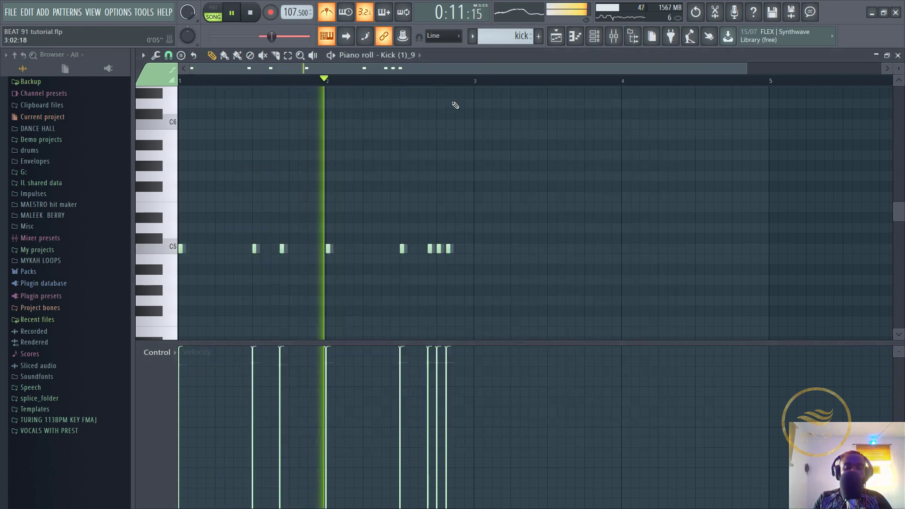
Replace the kick pattern's third note with a C5 note at 1:15:00, just before bar 2, at full velocity during playback.
key("space")
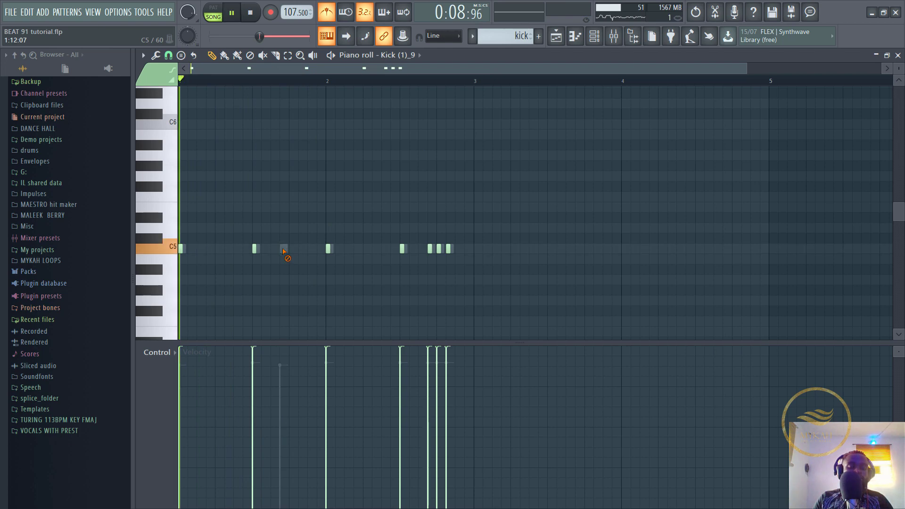
left_click(309, 249)
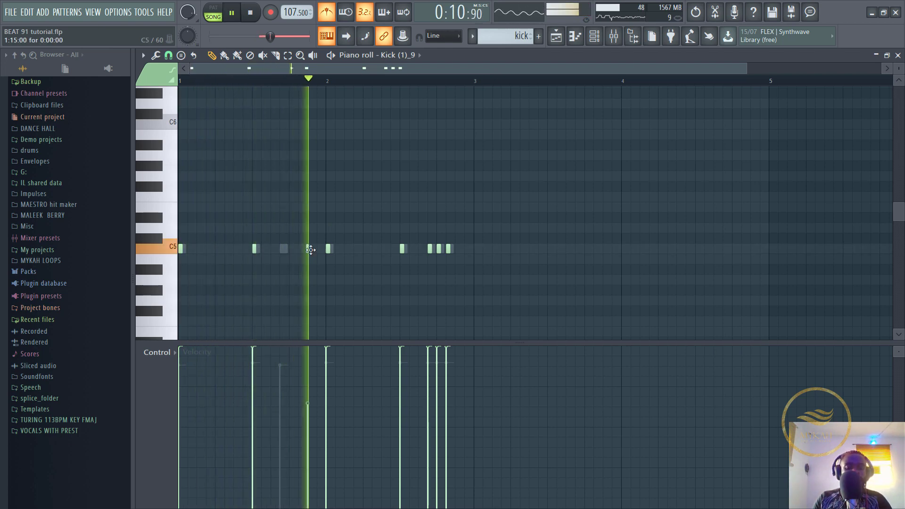
left_click(305, 351)
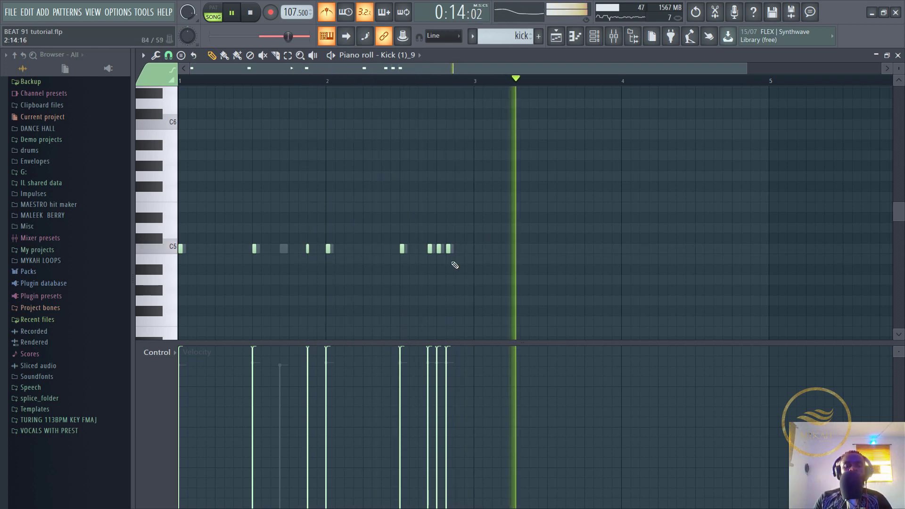
Return to the playlist, unmute the track holding the TAMB clips and play it with the arrangement.
left_click(561, 36)
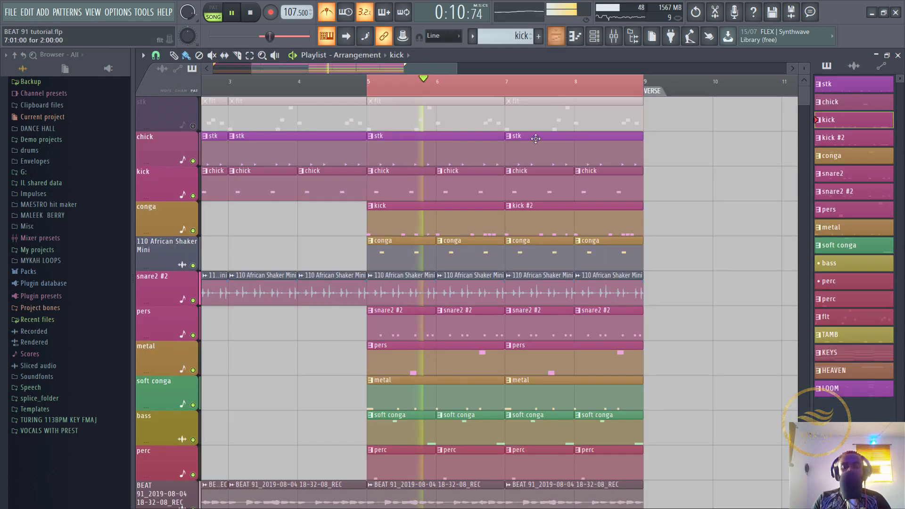
scroll(592, 185, "down", 9)
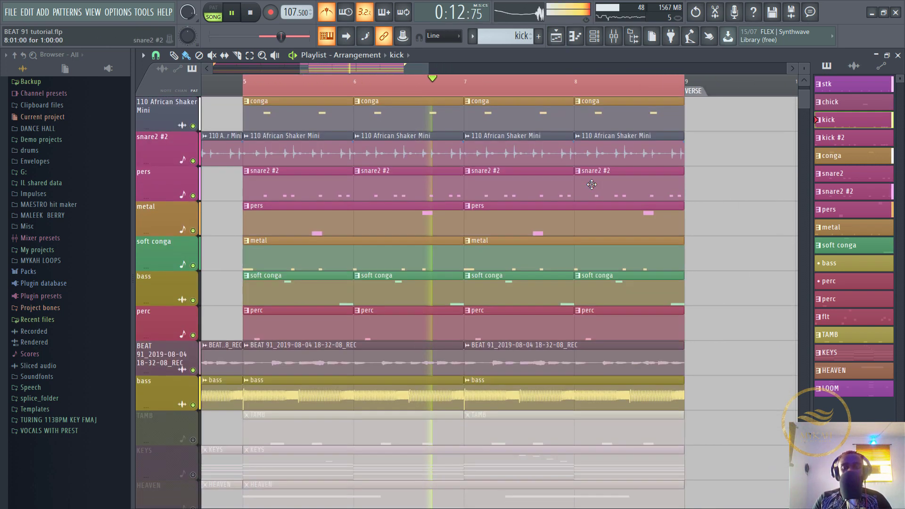
scroll(589, 206, "down", 2)
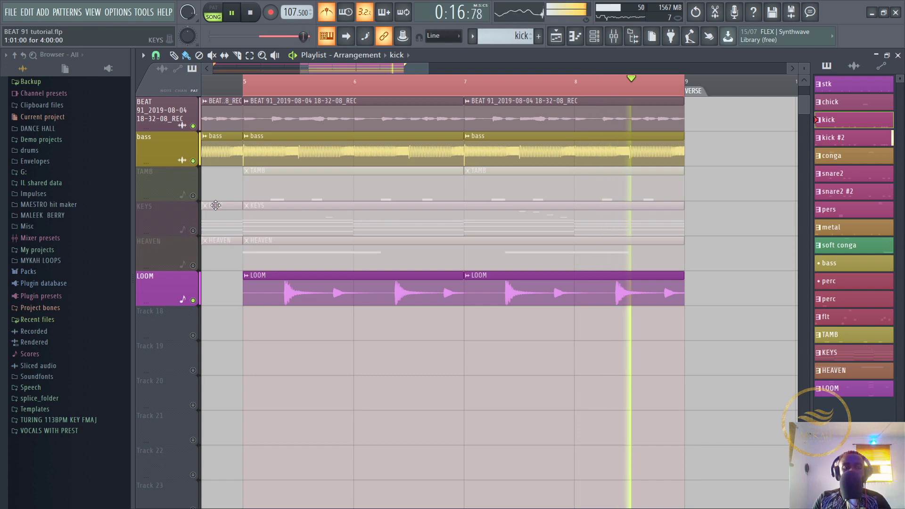
left_click(193, 196)
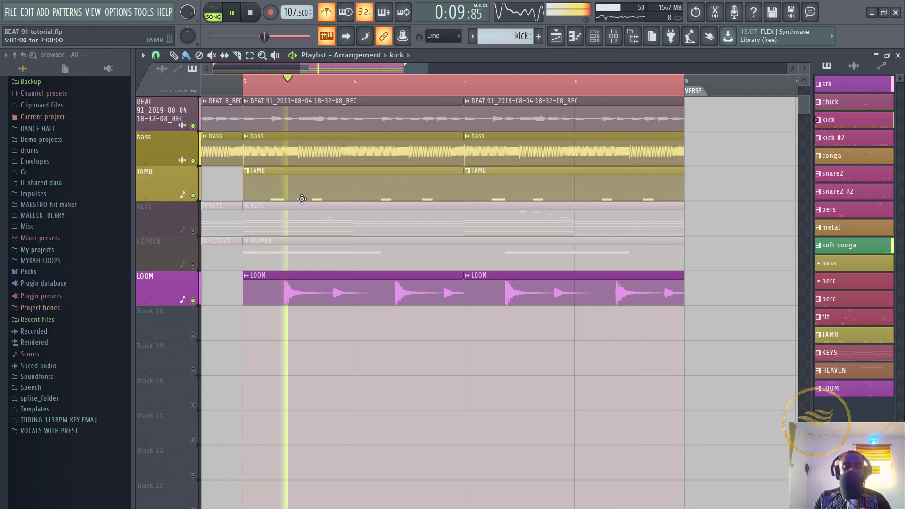
scroll(448, 197, "up", 11)
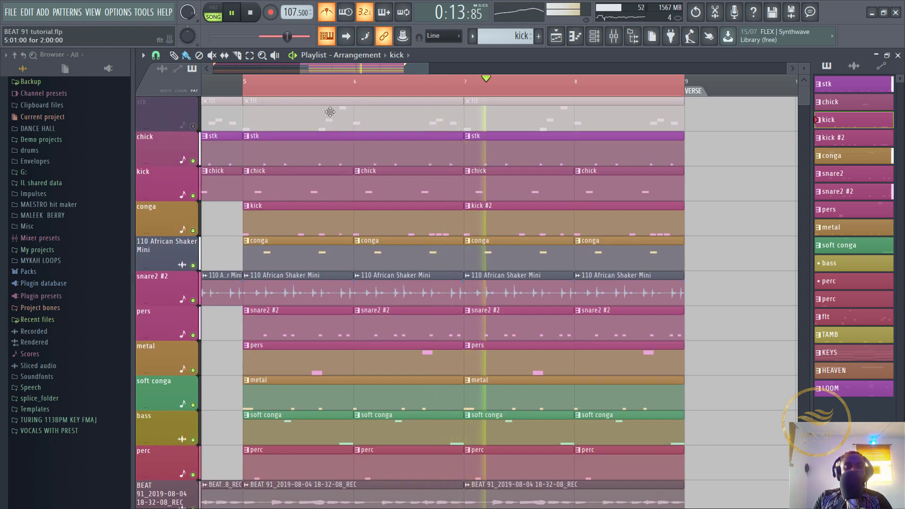
key("space")
Browse the DANCE HALL sample library to the Zanku Rolls folder inside sbling's Zanku Drumkit by Echo.
scroll(333, 111, "down", 2)
scroll(334, 111, "down", 5)
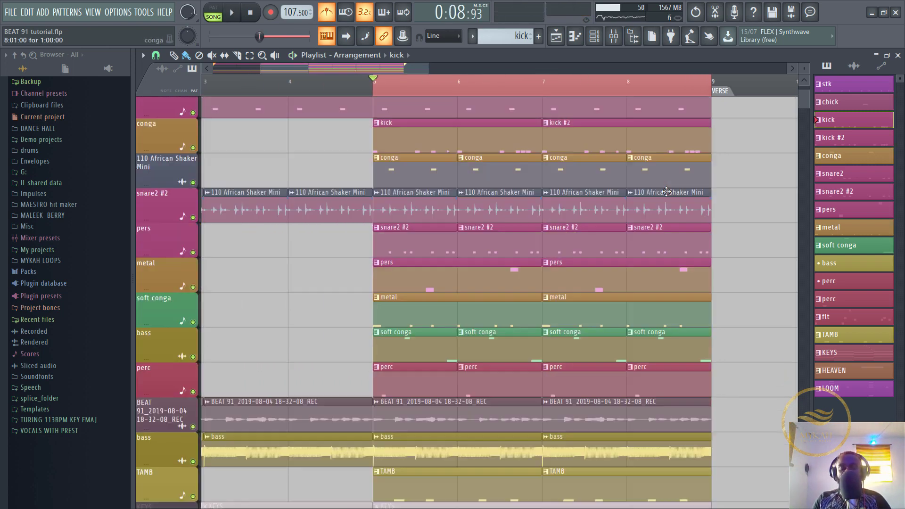
left_click(40, 118)
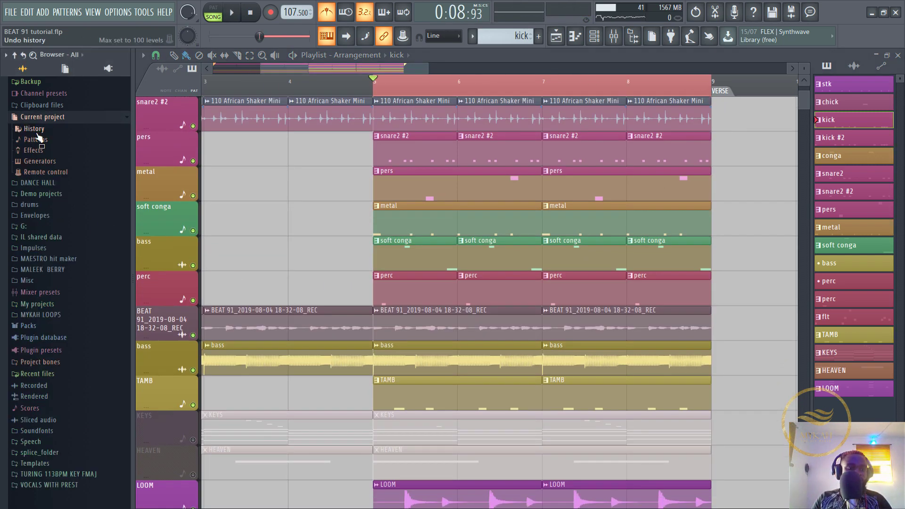
left_click(41, 117)
left_click(39, 129)
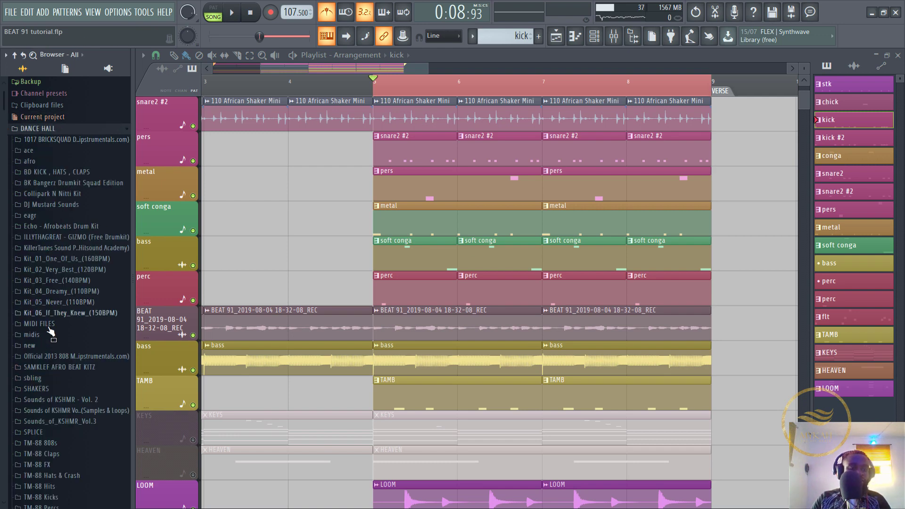
scroll(48, 368, "down", 5)
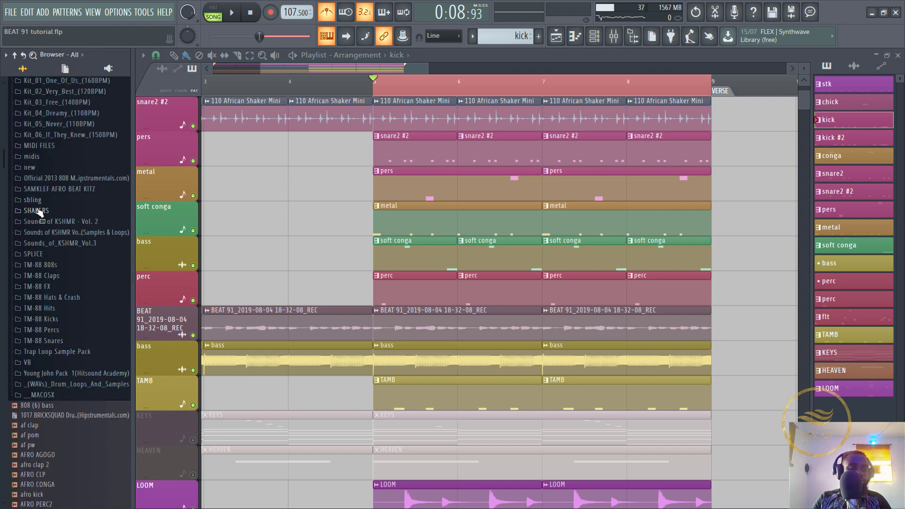
scroll(37, 211, "up", 4)
left_click(42, 322)
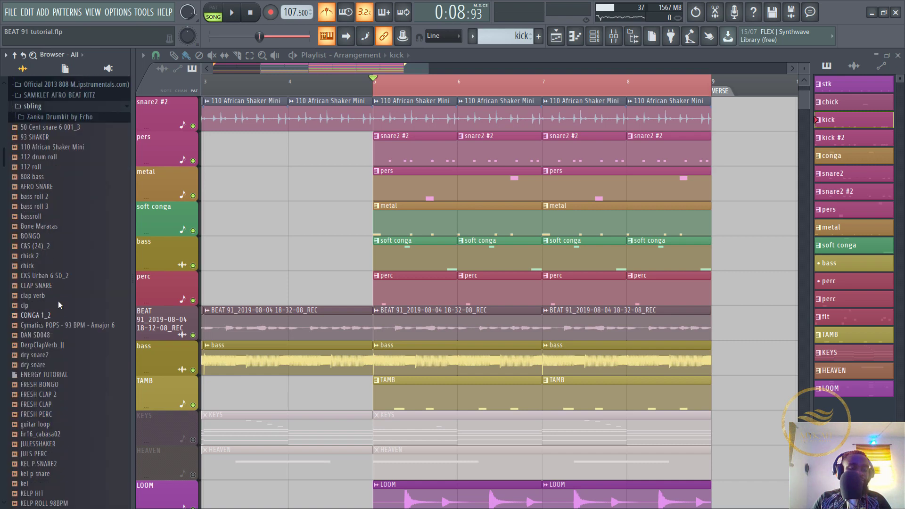
left_click(61, 93)
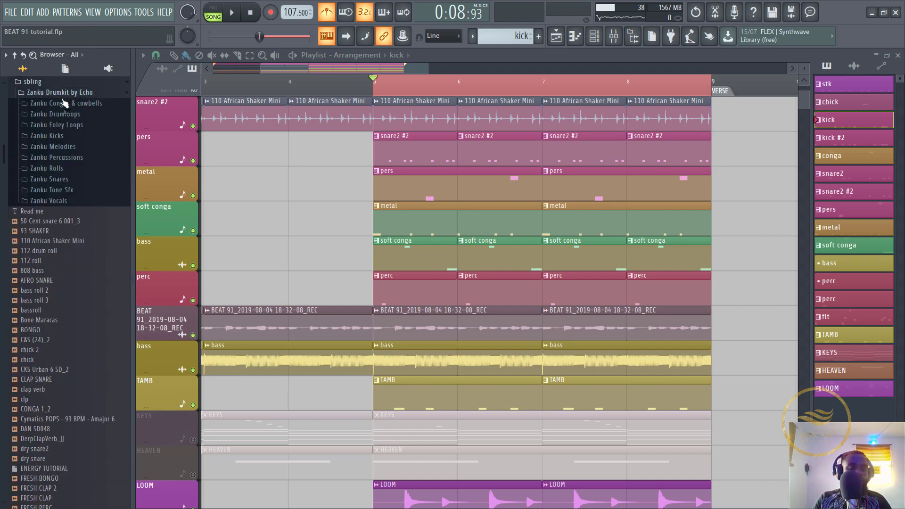
left_click(57, 170)
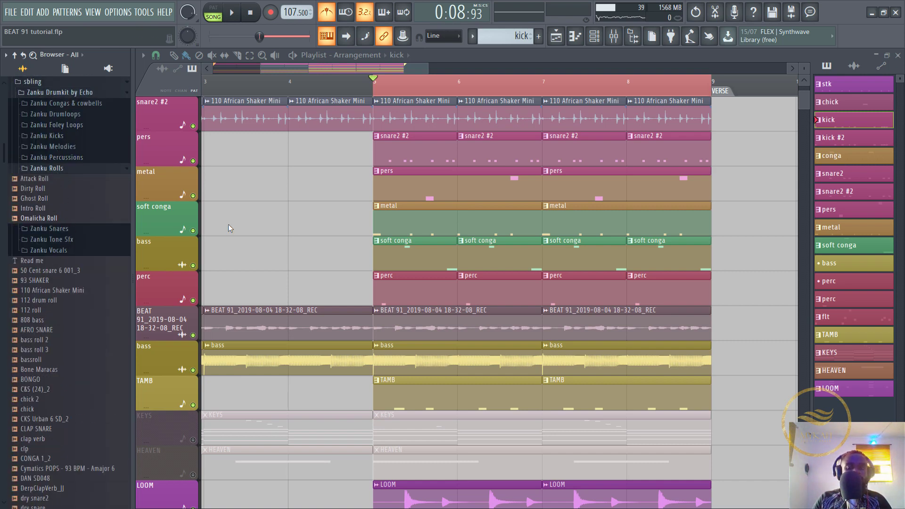
Place the Omalicha Roll sample at bar 8 on Track 18, unmute that track and play the arrangement.
scroll(184, 225, "down", 5)
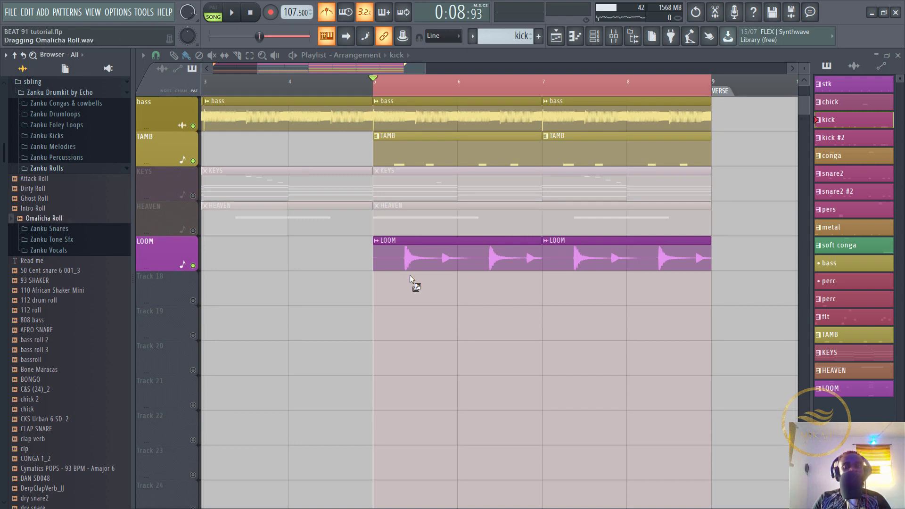
left_click_drag(409, 275, 645, 294)
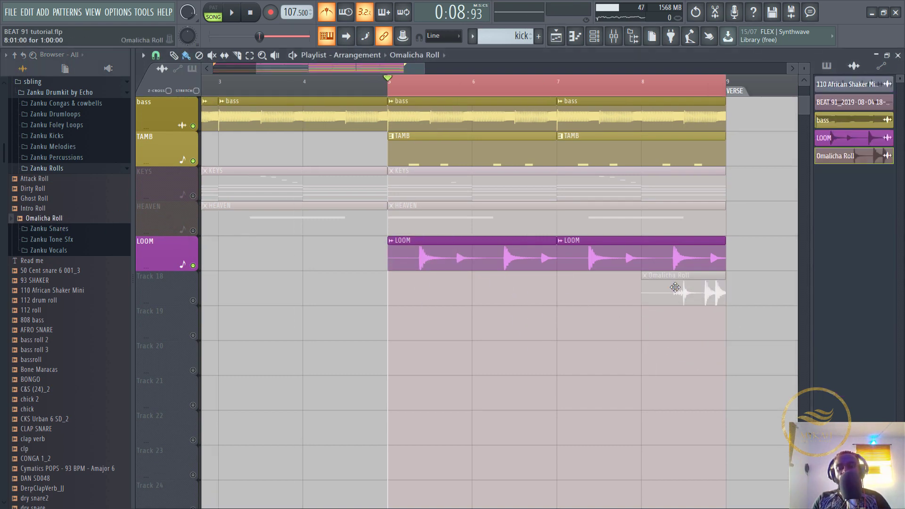
left_click(643, 95)
key("space")
left_click(192, 301)
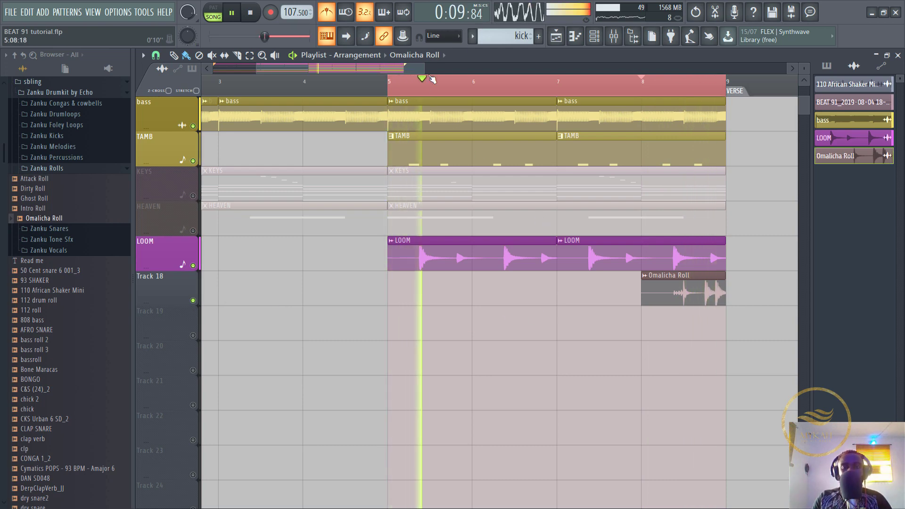
Collapse the sample browser folders, stop playback and unmute the playlist track holding the HEAVEN clips.
left_click_drag(425, 70, 466, 70)
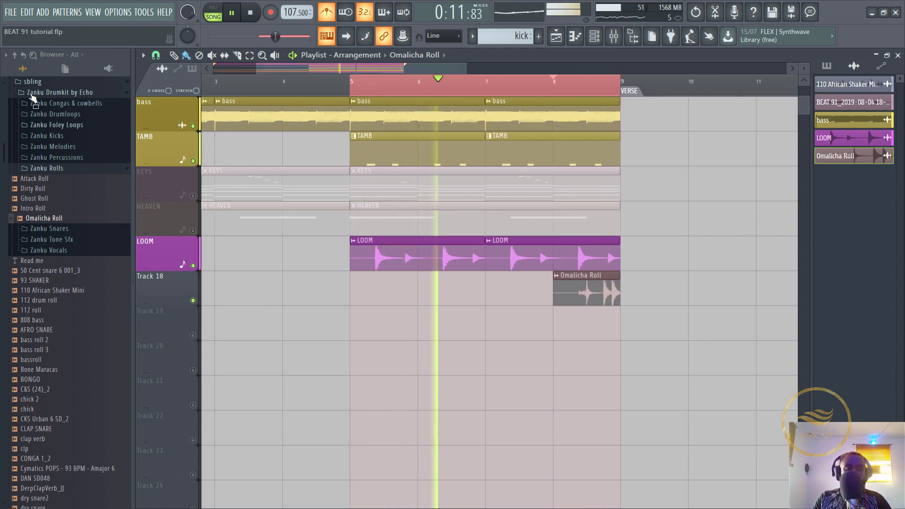
left_click(15, 55)
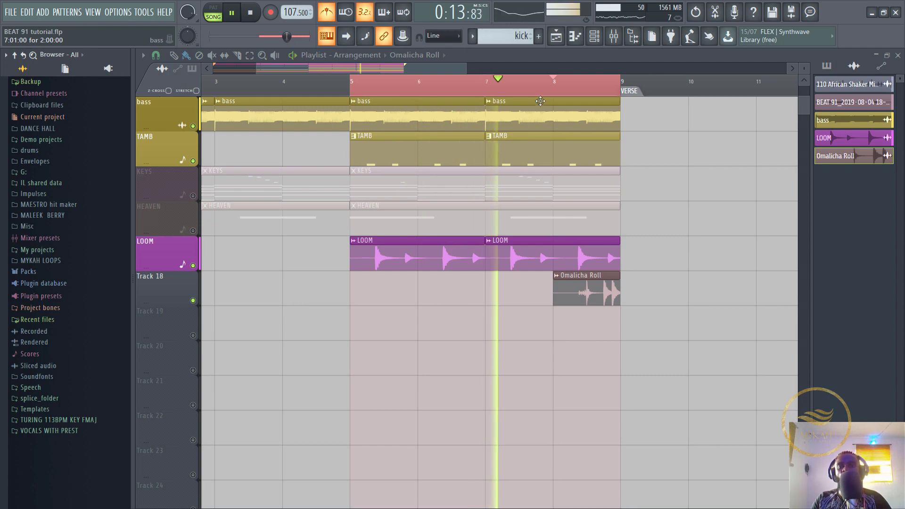
scroll(543, 97, "up", 2)
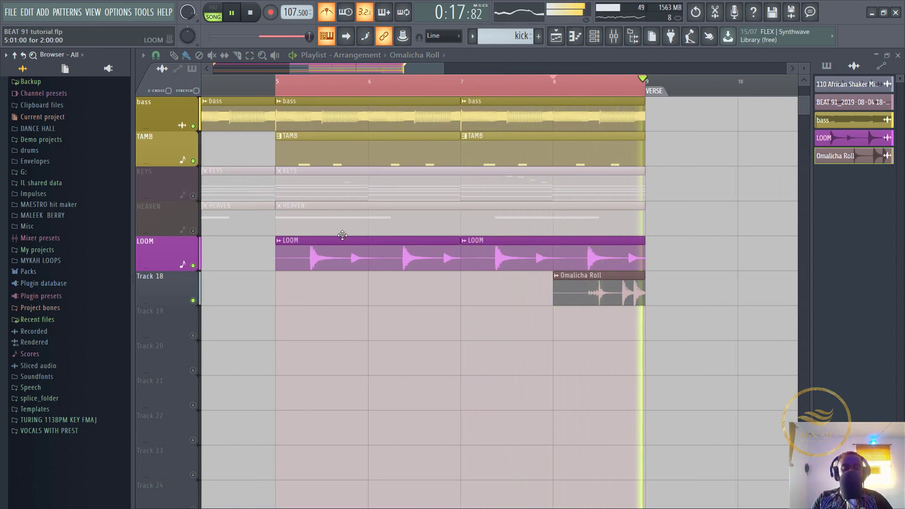
key("space")
left_click(193, 230)
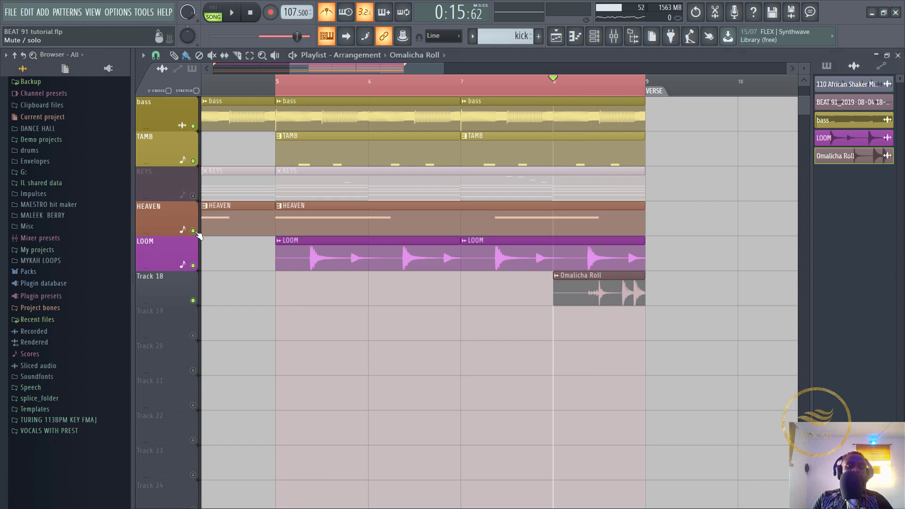
Open the WAVESTATION instrument of the HEAVEN pattern to examine its selected preset, and return to the playlist.
left_click(335, 219)
left_click(584, 42)
left_click(378, 141)
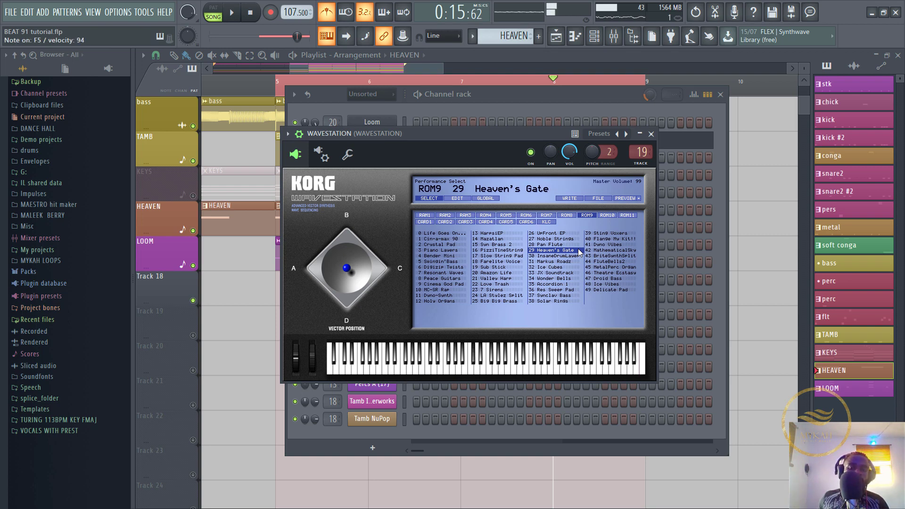
left_click(333, 72)
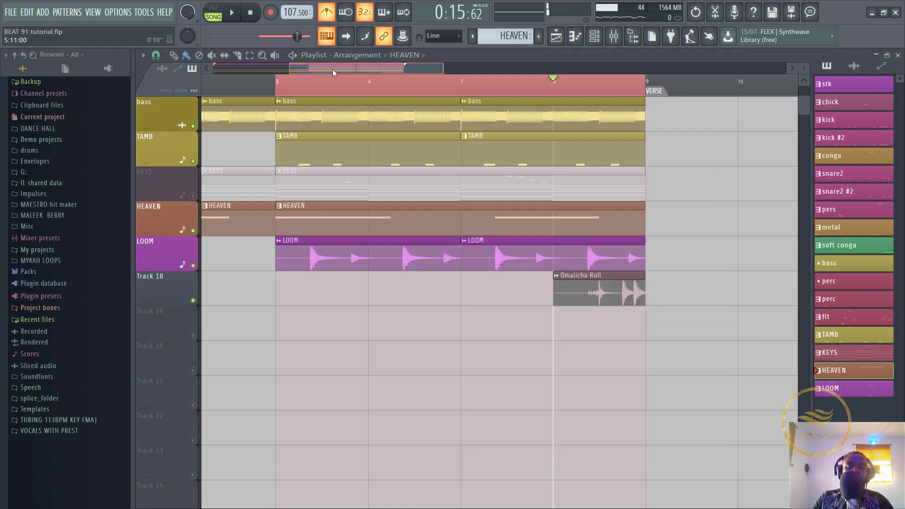
Play the arrangement from bar 5 with the HEAVEN track audible and switch off the metronome.
left_click(275, 84)
key("space")
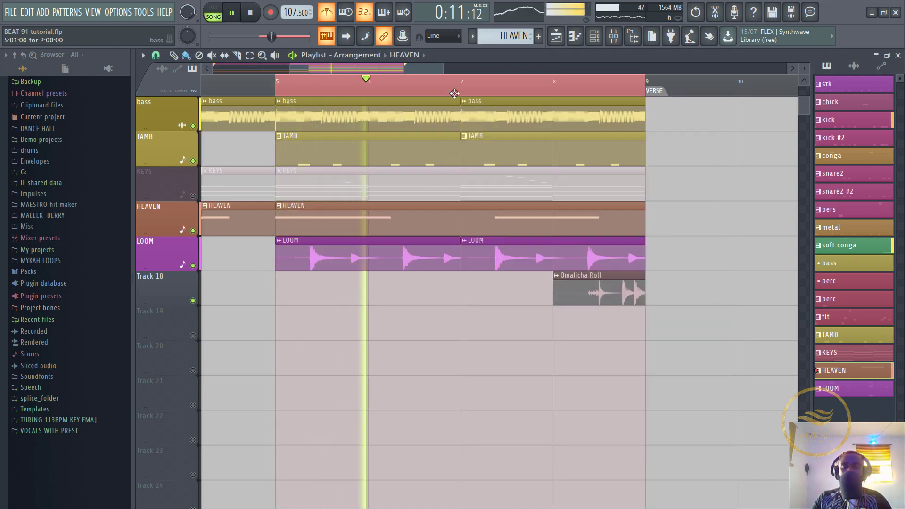
scroll(481, 103, "down", 3)
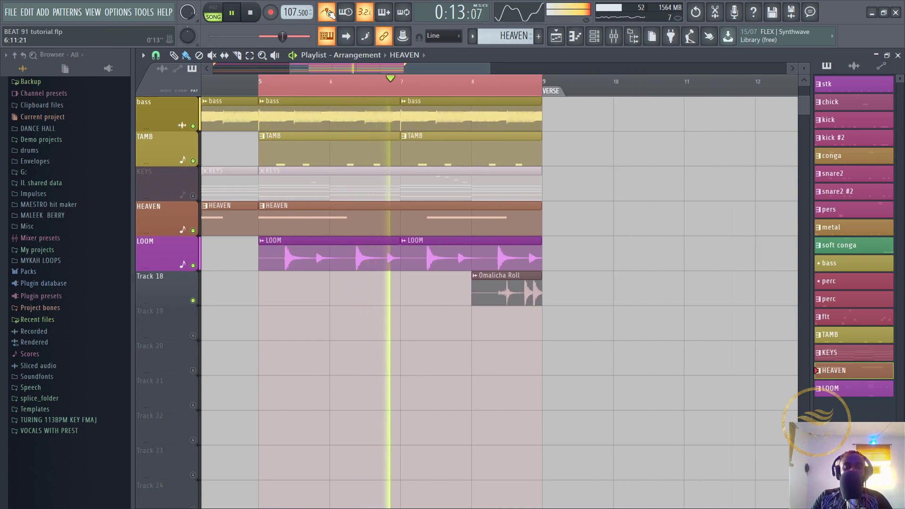
scroll(401, 140, "up", 5)
scroll(401, 139, "up", 3)
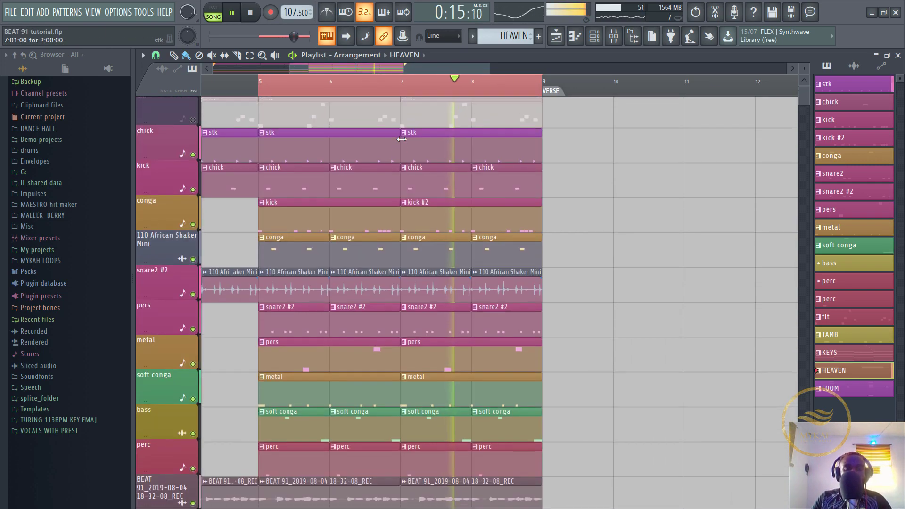
scroll(337, 206, "down", 7)
scroll(337, 205, "down", 3)
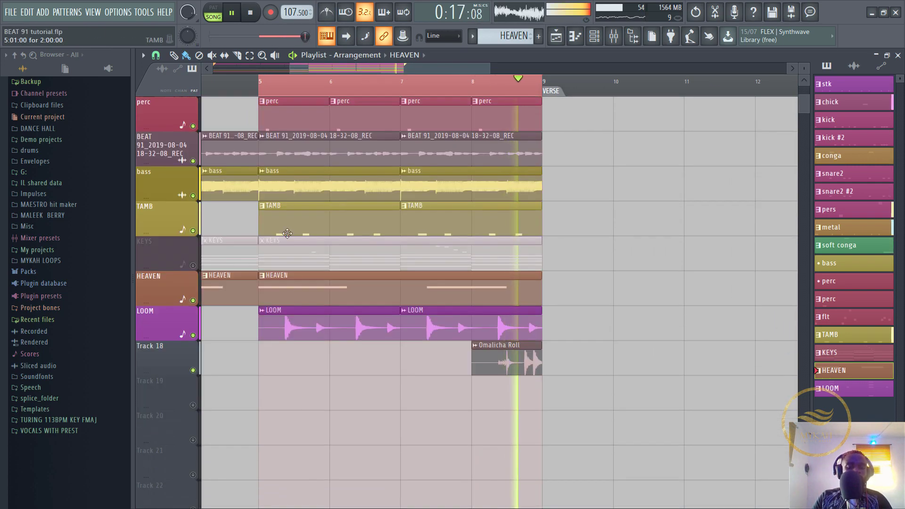
Stop playback, unmute the KEYS track and play the arrangement with it.
key("space")
left_click(192, 266)
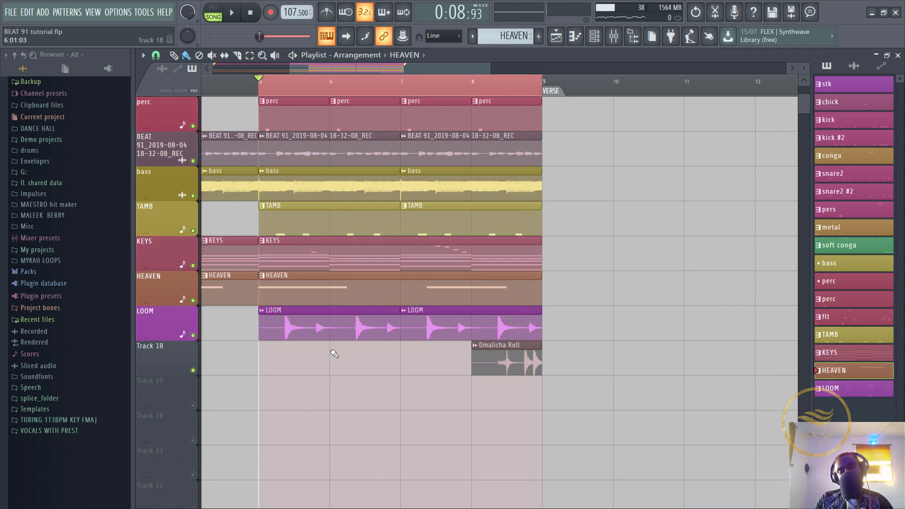
key("space")
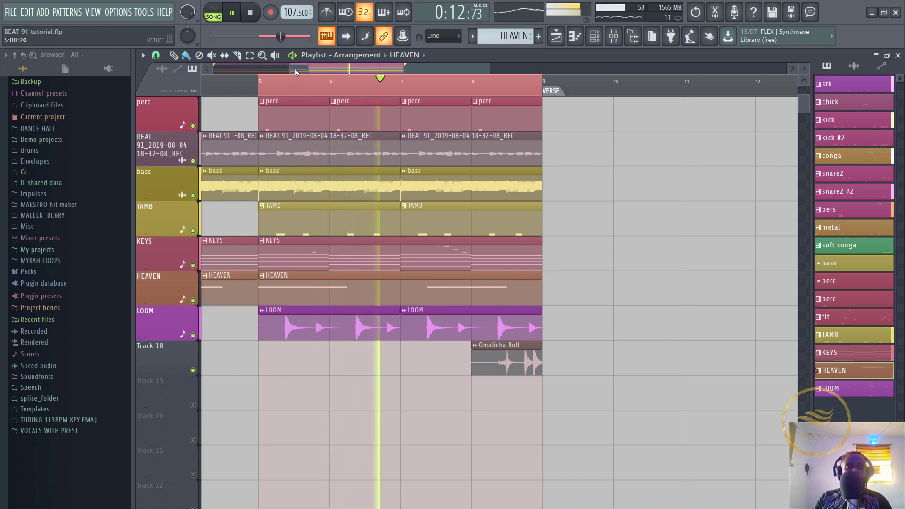
Unmute the stk track holding the flt clips at the start of the arrangement during playback.
left_click_drag(284, 68, 211, 79)
scroll(490, 173, "up", 10)
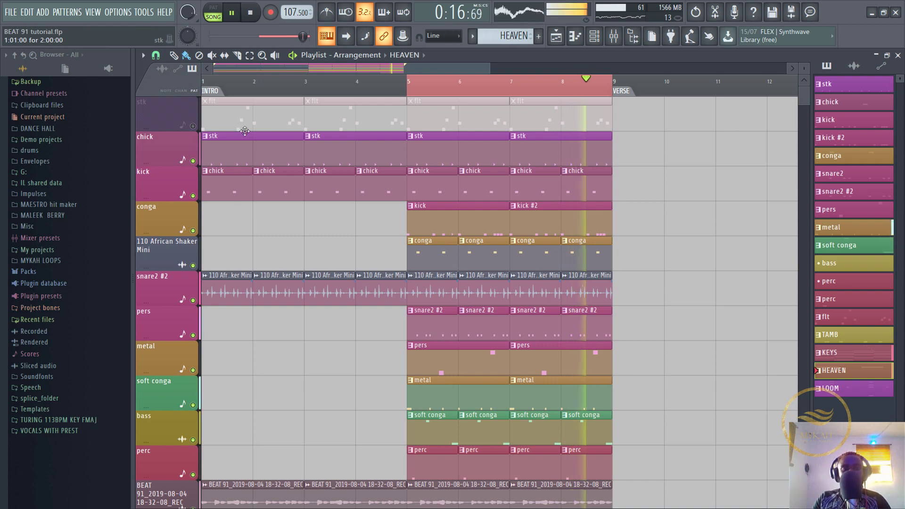
left_click(193, 126)
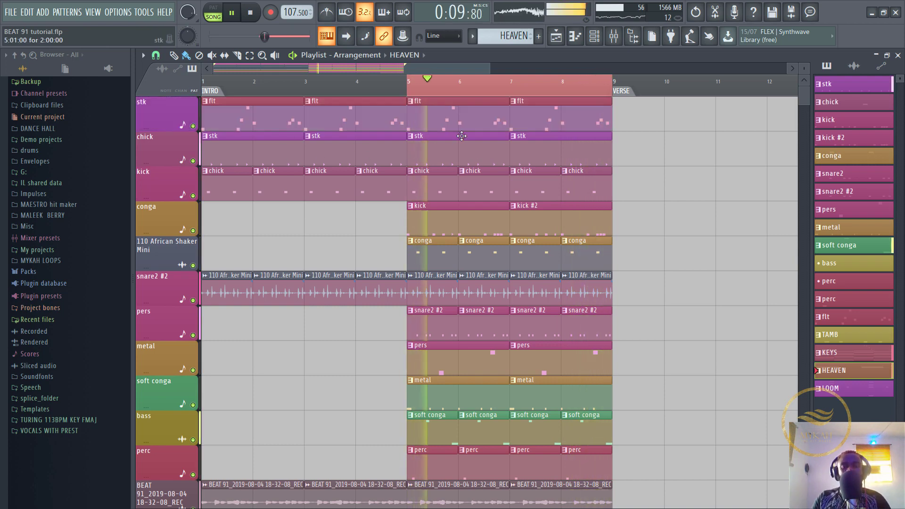
Open the FLT instrument of the flt pattern to examine its preset, stop playback and return to the playlist.
left_click(513, 100)
double_click(516, 97)
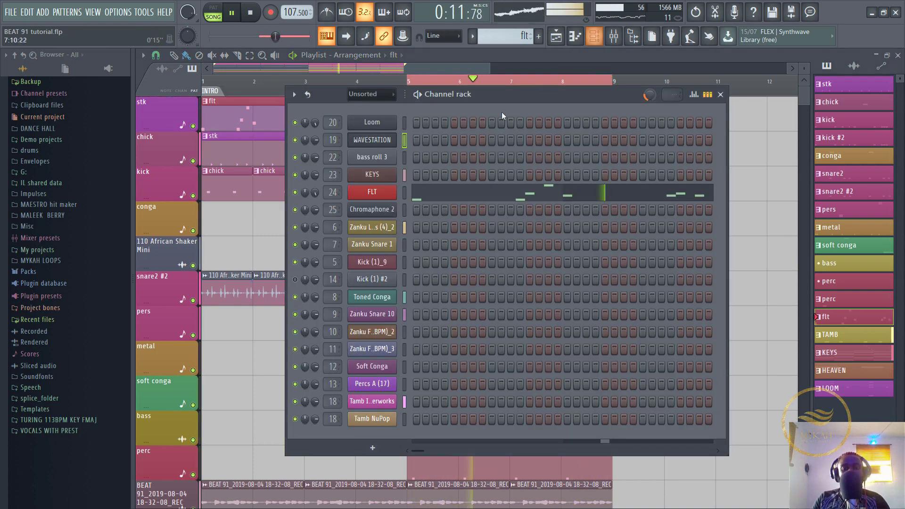
left_click(394, 191)
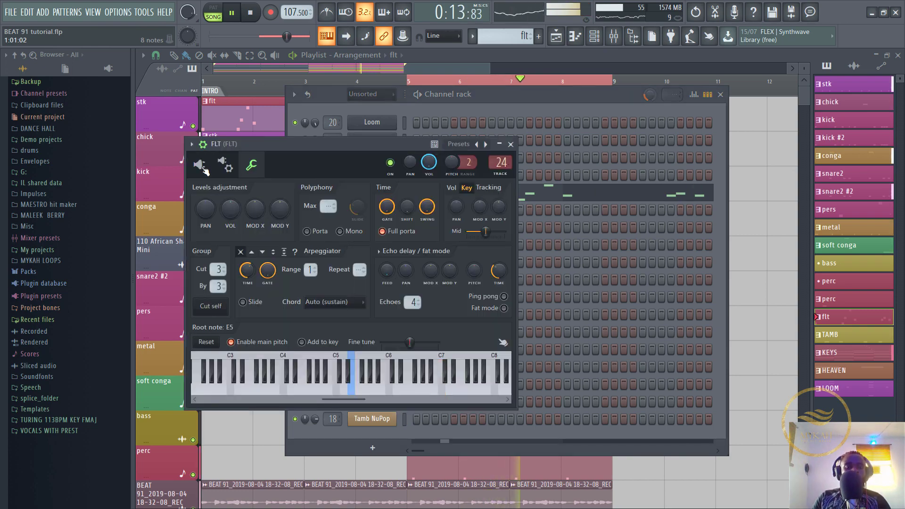
left_click(200, 165)
left_click_drag(391, 146, 458, 138)
key("space")
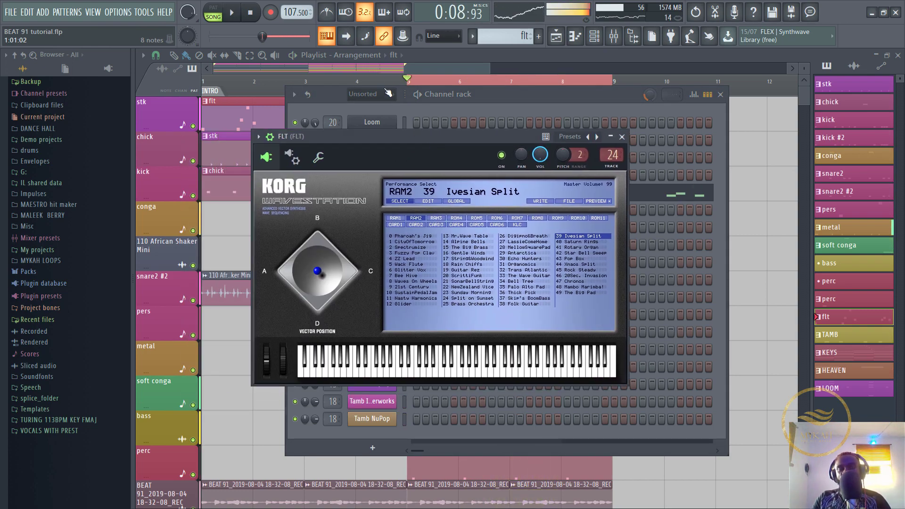
key("F5")
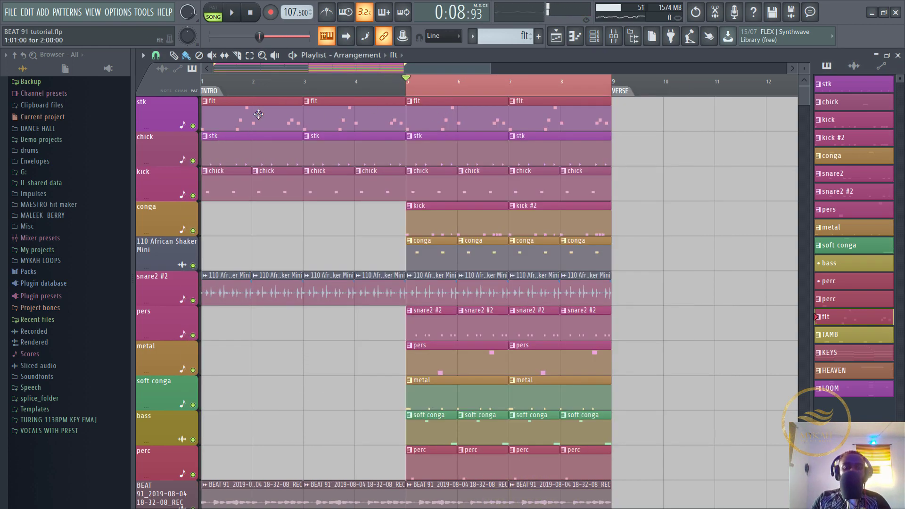
Render the flt pattern to audio, replacing its playlist clips, and return to the playlist.
scroll(517, 92, "up", 3)
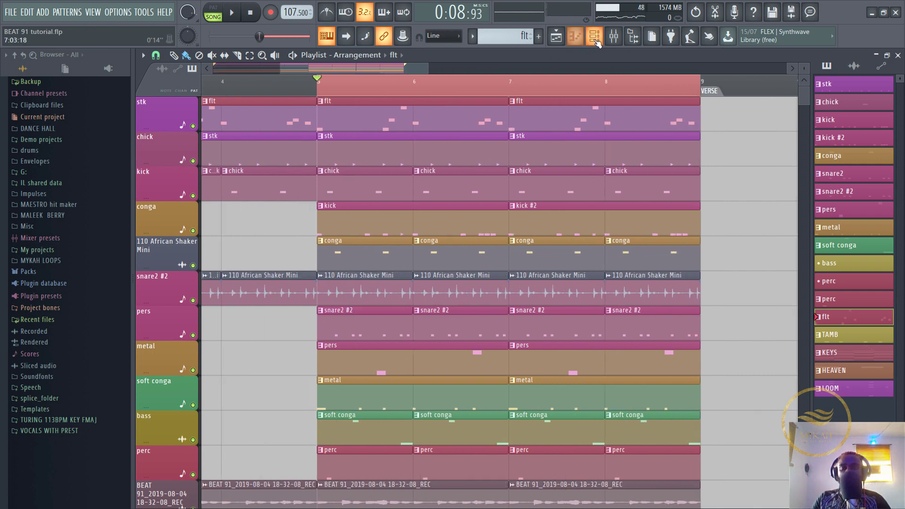
left_click(594, 39)
left_click(404, 71)
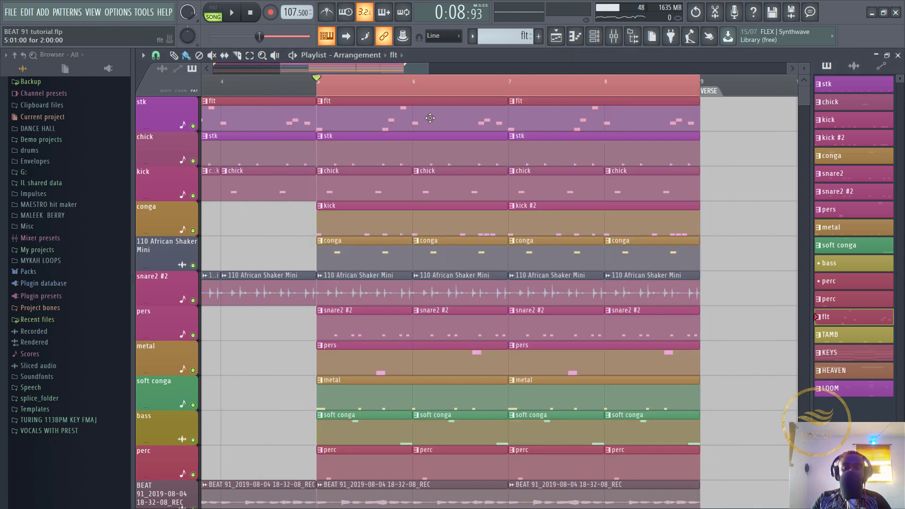
right_click(829, 324)
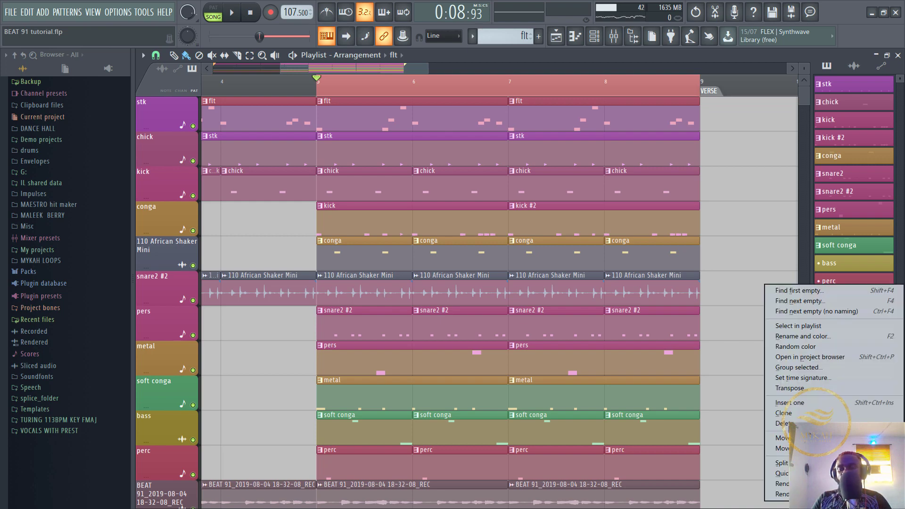
left_click(777, 493)
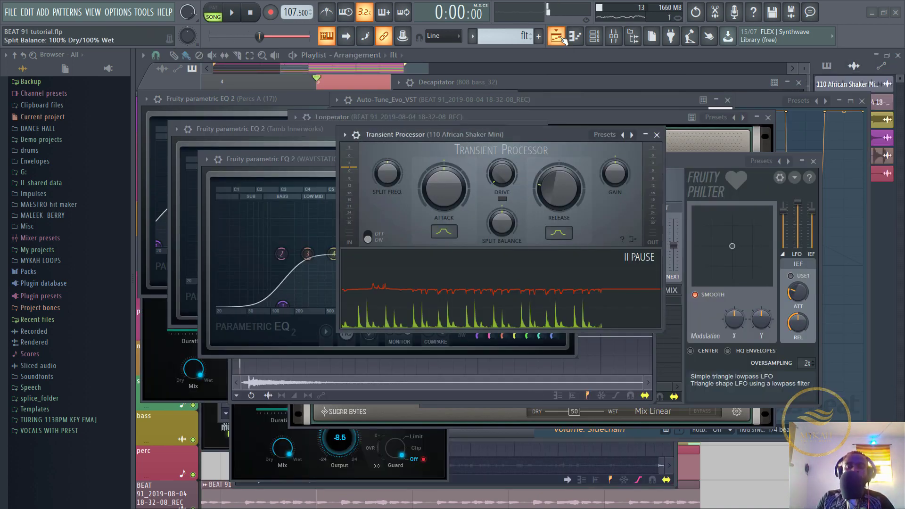
left_click(556, 37)
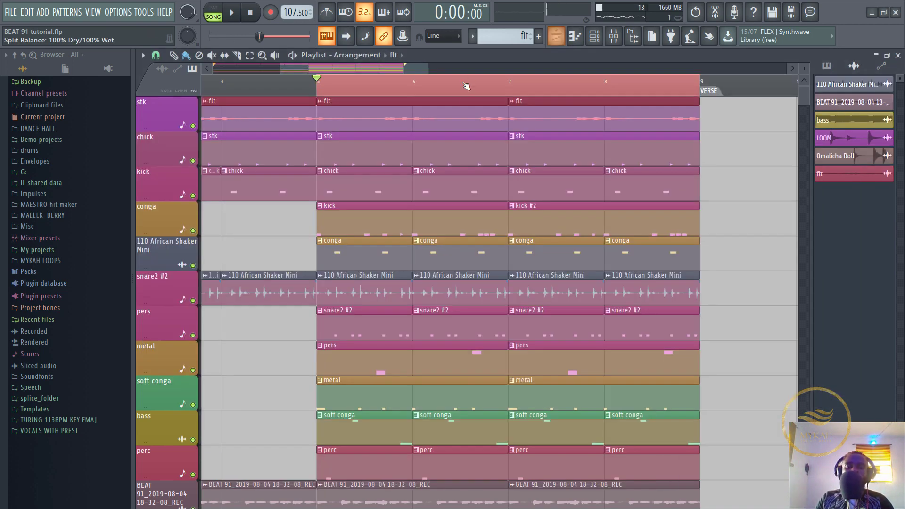
Play the arrangement from bar 5 to hear the rendered flt audio, and stop playback.
key("space")
scroll(455, 203, "down", 3)
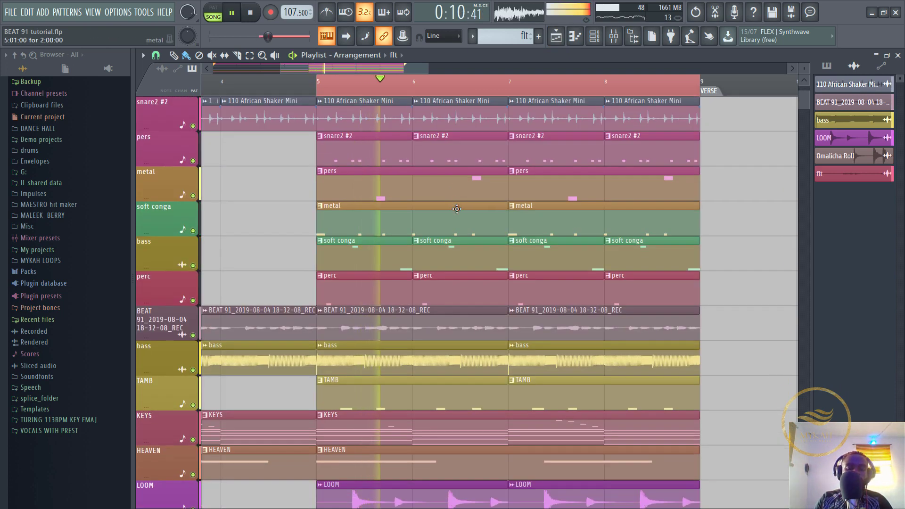
scroll(424, 264, "down", 4)
key("space")
Render the KEYS pattern to audio, replacing its clips in the playlist.
left_click(404, 294)
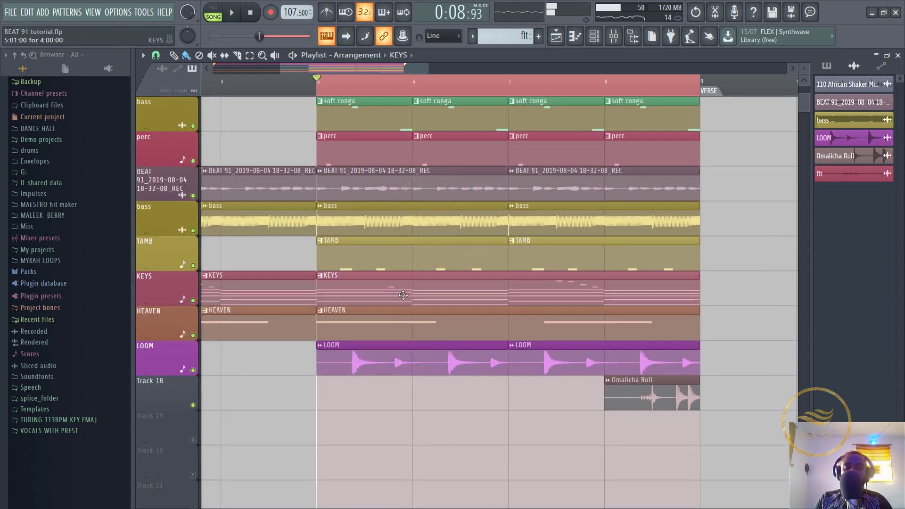
right_click(843, 358)
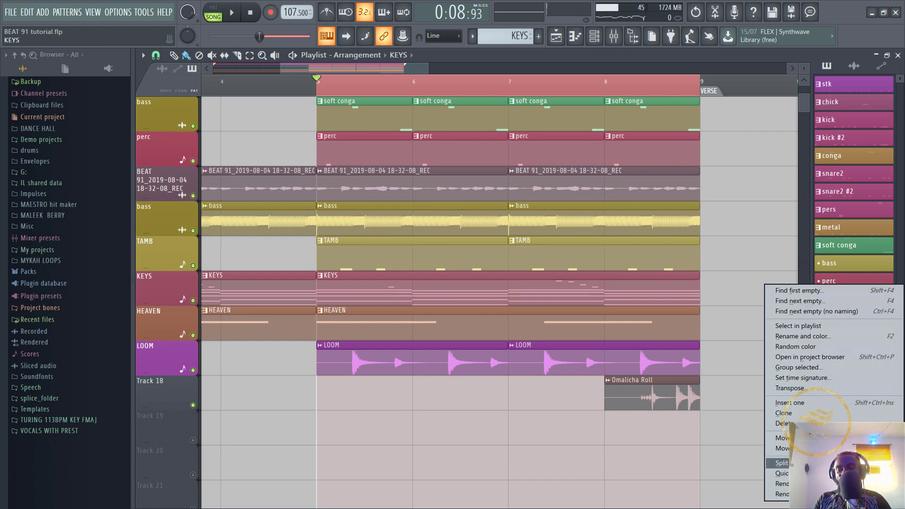
left_click(780, 494)
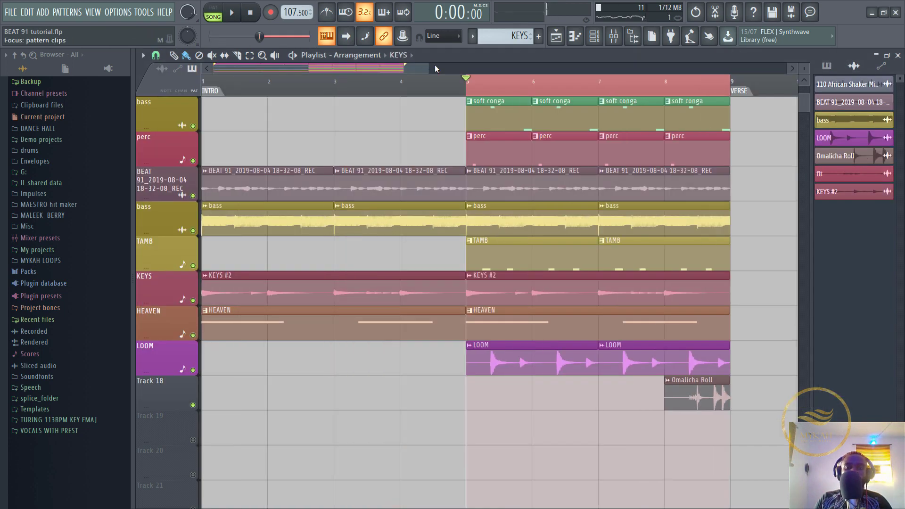
Play the arrangement from bar 5 to hear the rendered KEYS audio, and stop playback.
left_click_drag(427, 66, 547, 67)
key("space")
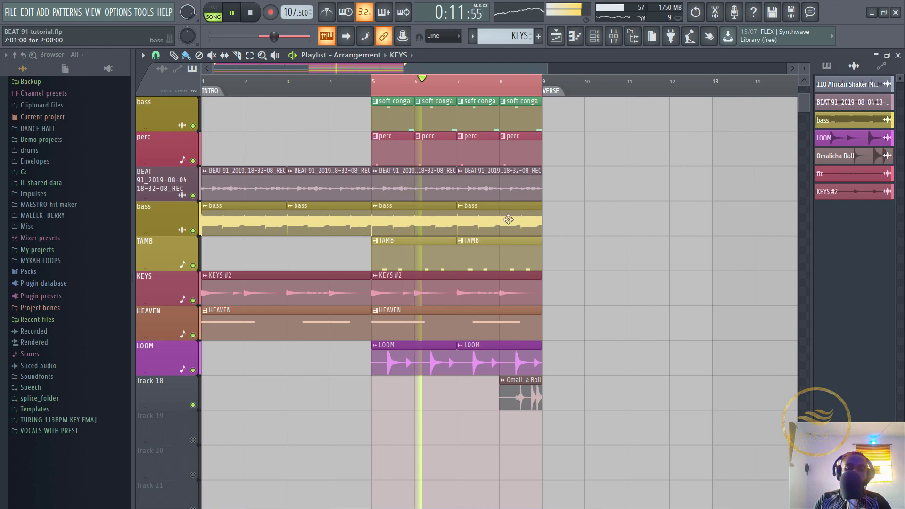
key("space")
Render the HEAVEN pattern to audio, replacing its playlist clips, and return to the playlist.
left_click(401, 311)
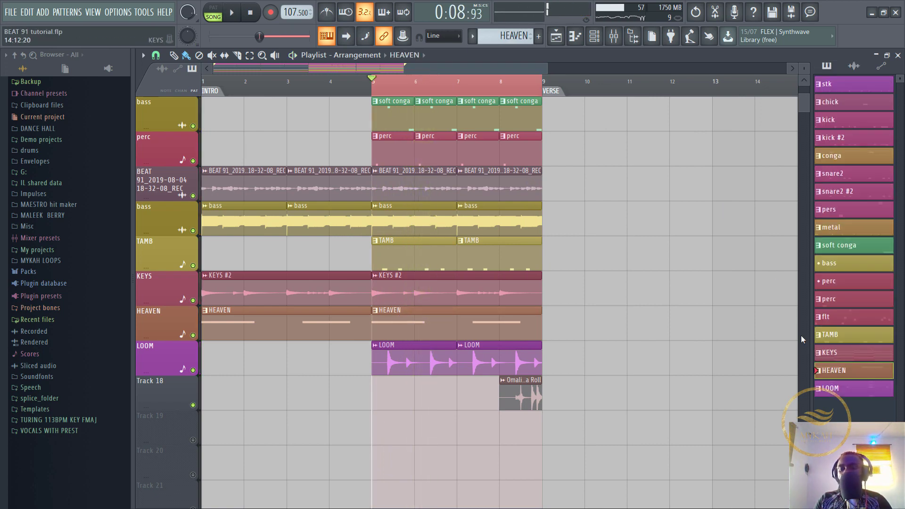
right_click(833, 368)
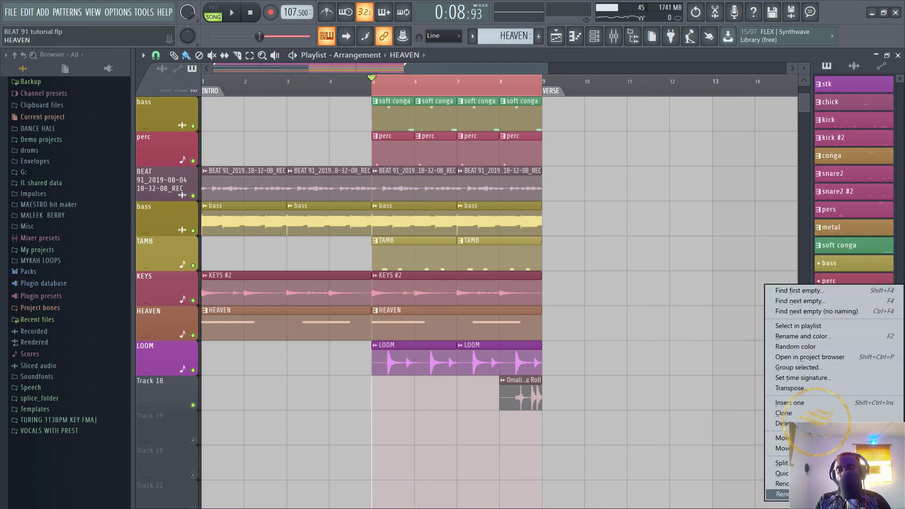
left_click(779, 493)
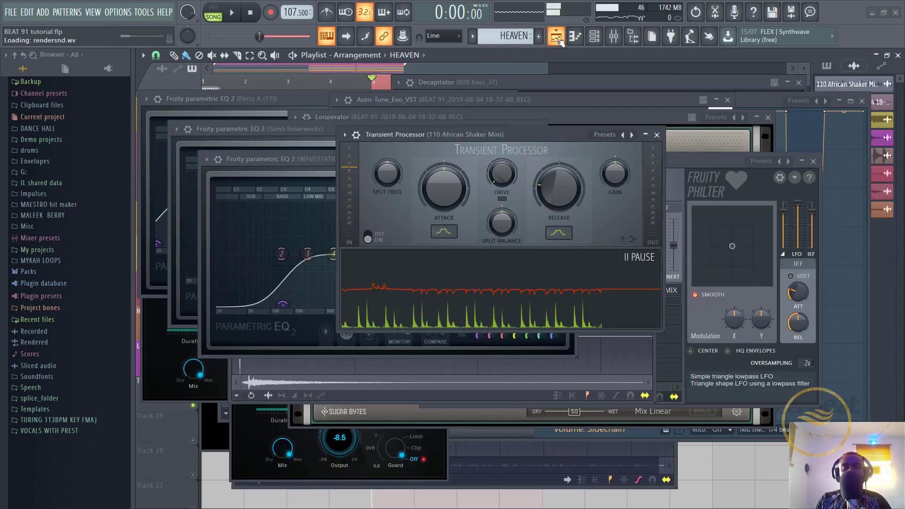
left_click(556, 37)
Clear the loop selection over bars 5 to 8, move the playhead to bar 1 and play the full arrangement.
scroll(452, 173, "up", 5)
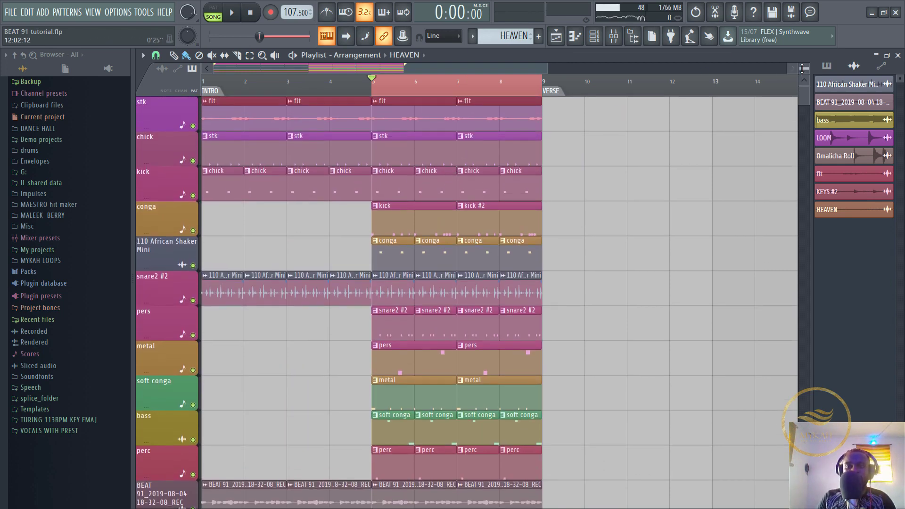
mouse_move(802, 68)
left_mouse_down()
mouse_move(802, 57)
mouse_move(801, 71)
left_mouse_up()
left_click(209, 86)
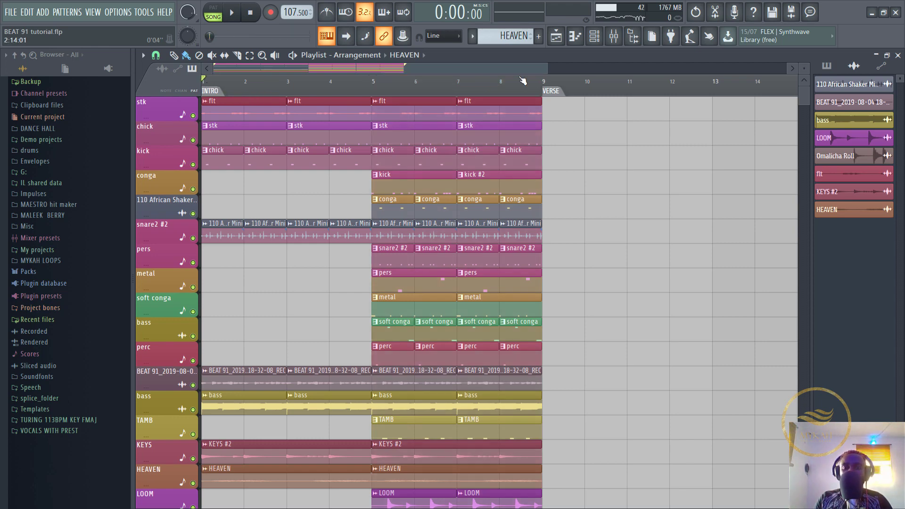
left_click_drag(546, 67, 744, 70)
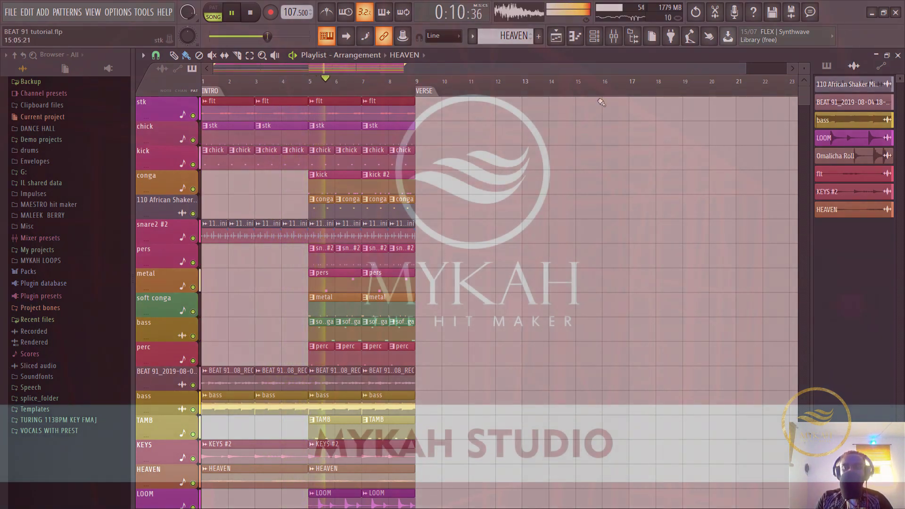
scroll(329, 283, "down", 3)
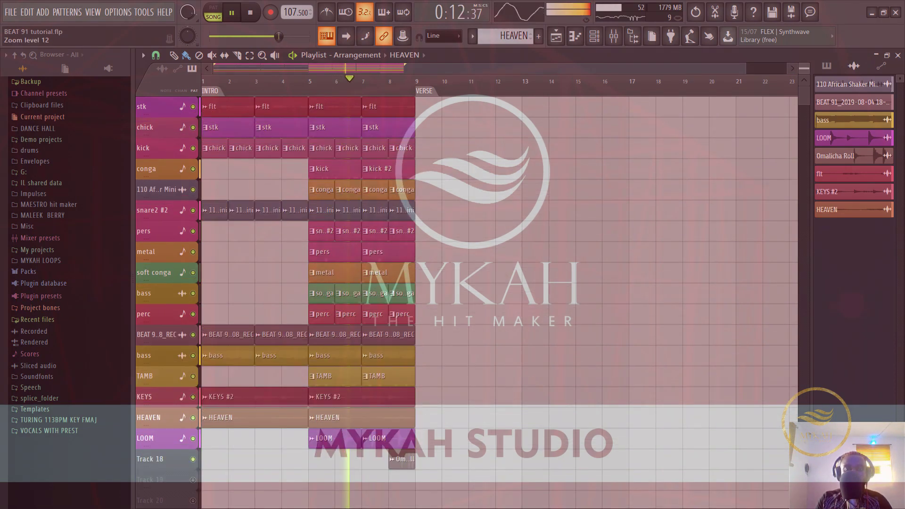